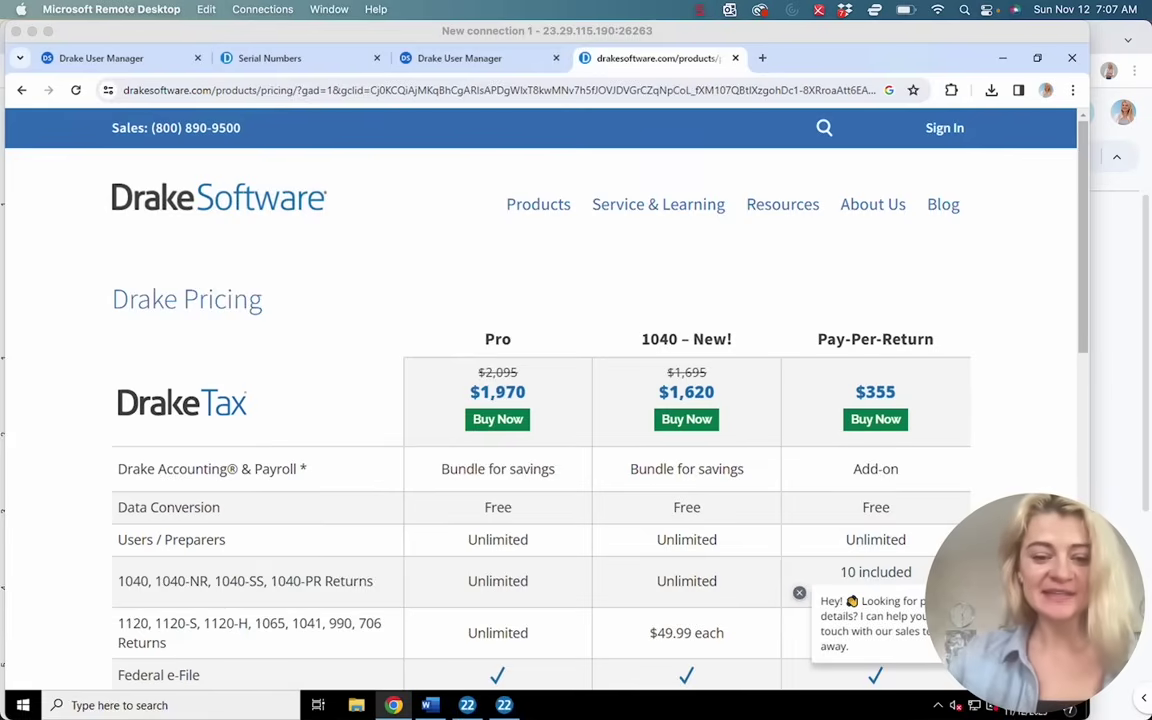
# Switch from the Drake pricing page to the Drake Tax 2022 window from the taskbar.
pyautogui.click(502, 706)
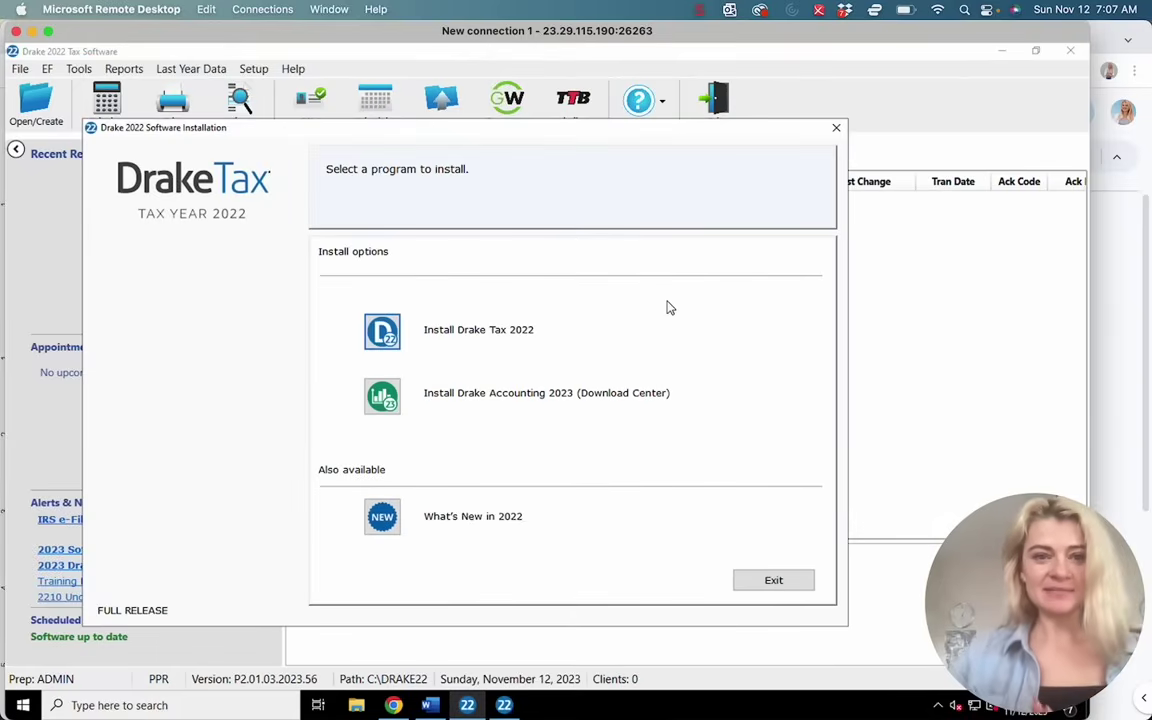
# Close the Drake 2022 Software Installation dialog and return to Chrome's Drake Tax pricing page.
pyautogui.click(836, 128)
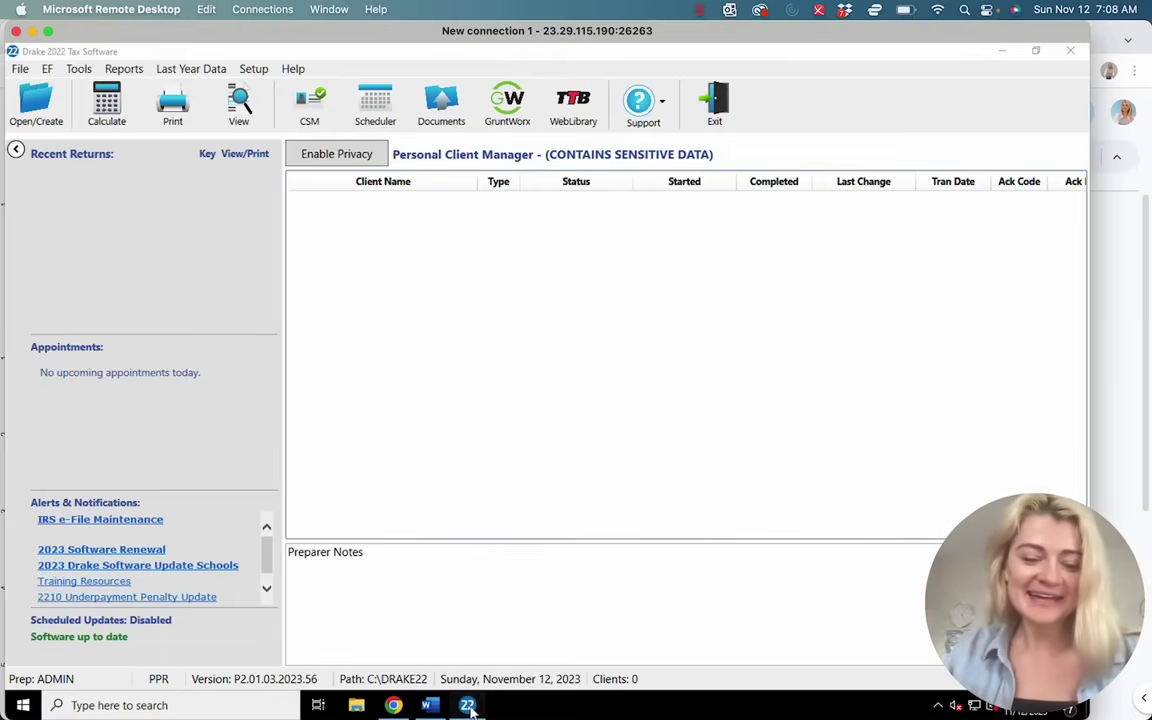
pyautogui.click(398, 706)
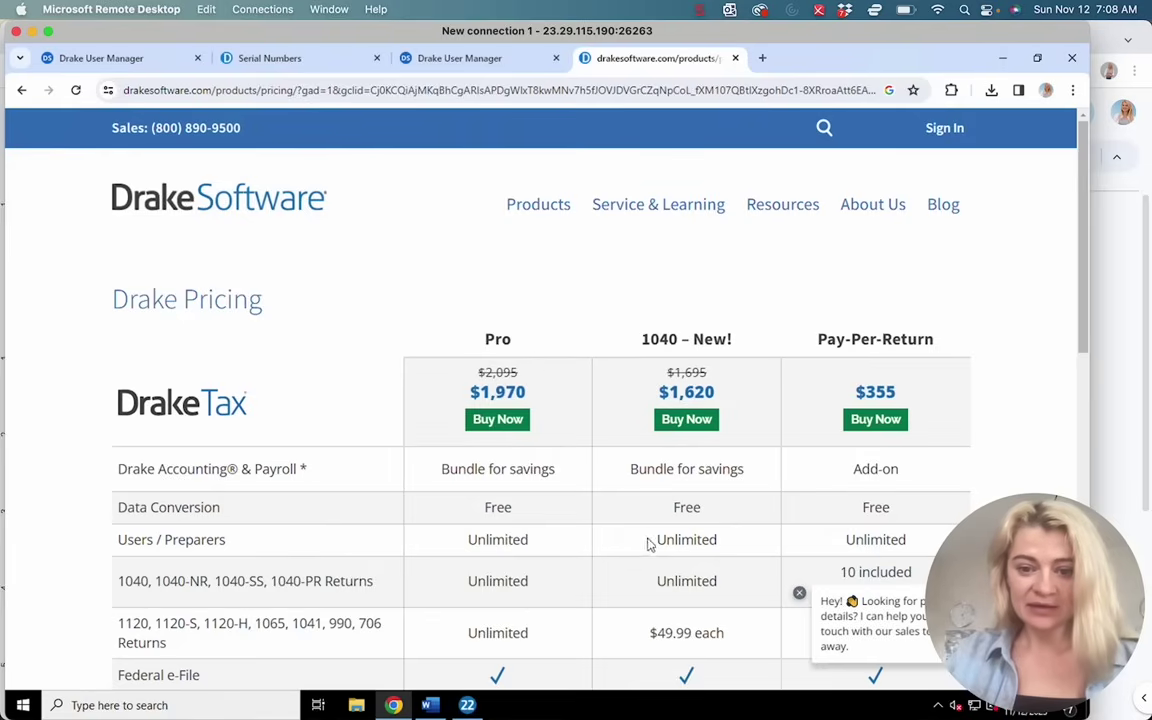
pyautogui.moveTo(716, 539); pyautogui.dragTo(665, 539)
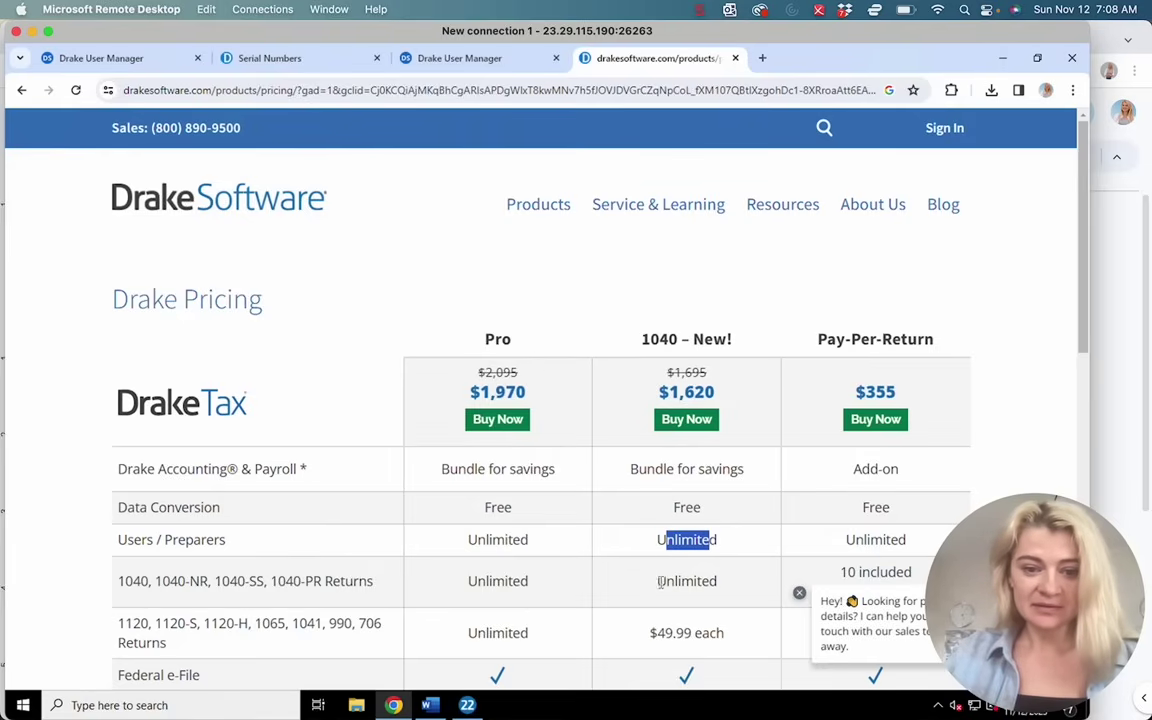
pyautogui.moveTo(656, 583); pyautogui.dragTo(695, 587)
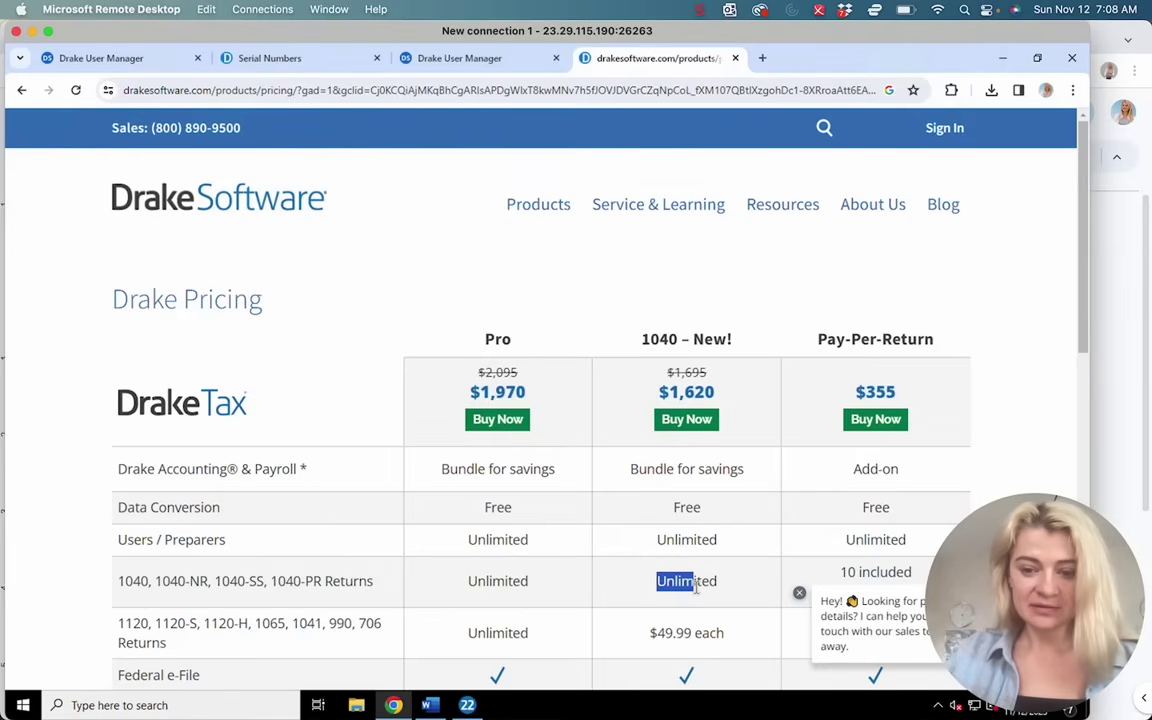
pyautogui.scroll(-2, 697, 590)
pyautogui.moveTo(714, 179); pyautogui.dragTo(671, 175)
pyautogui.click(520, 330)
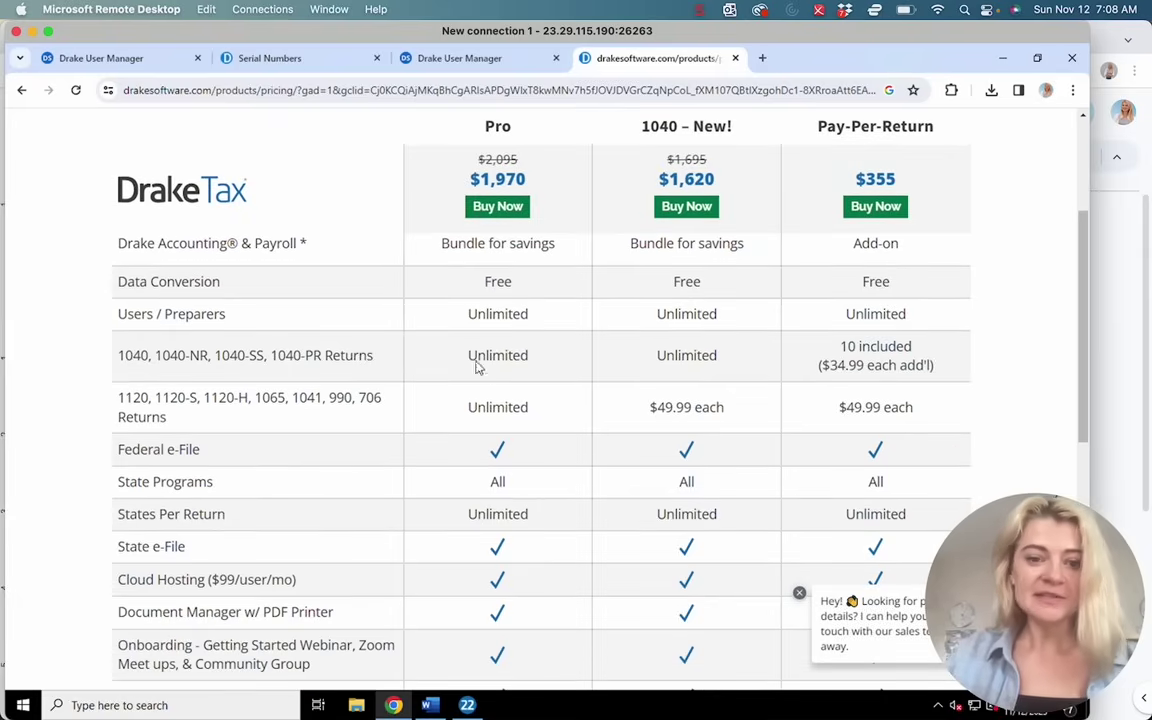
pyautogui.moveTo(470, 358); pyautogui.dragTo(526, 357)
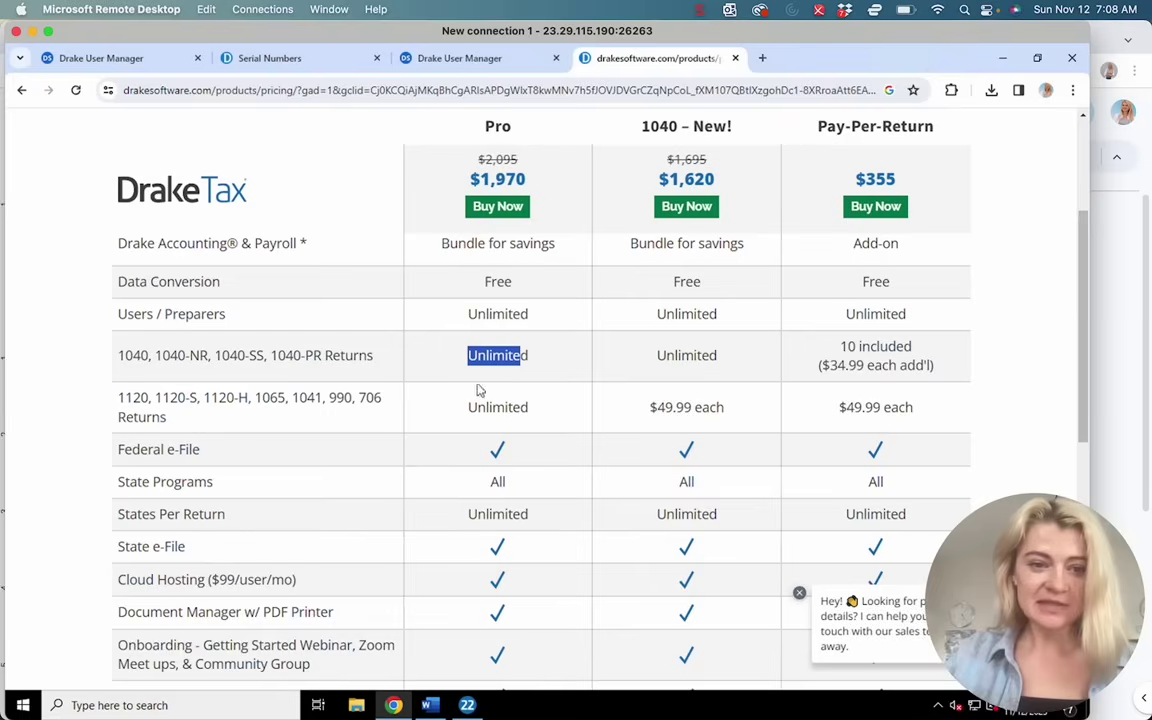
pyautogui.moveTo(468, 407); pyautogui.dragTo(524, 408)
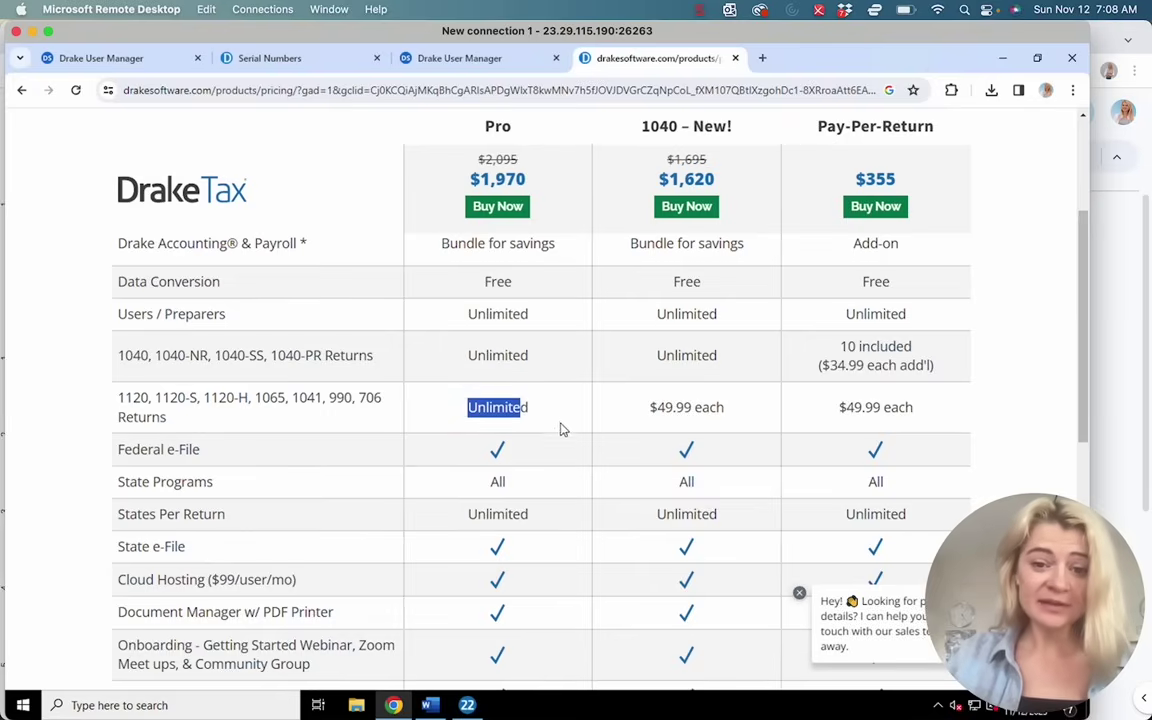
pyautogui.click(717, 358)
pyautogui.doubleClick(717, 358)
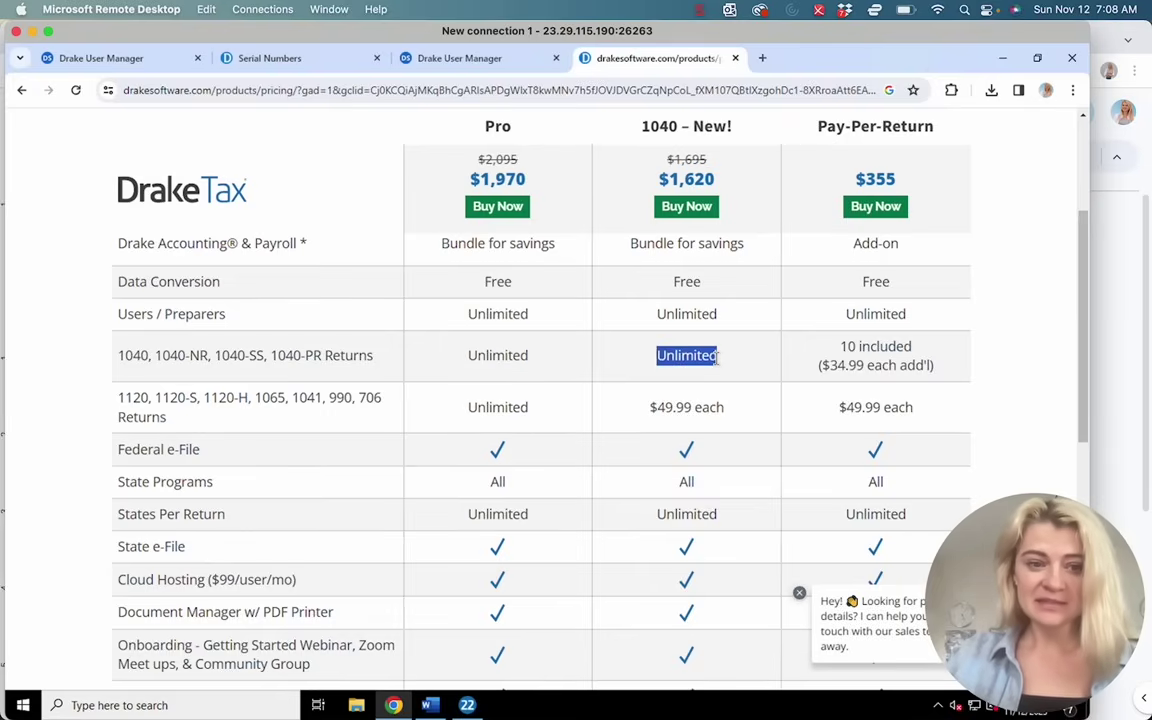
pyautogui.moveTo(657, 407); pyautogui.dragTo(697, 401)
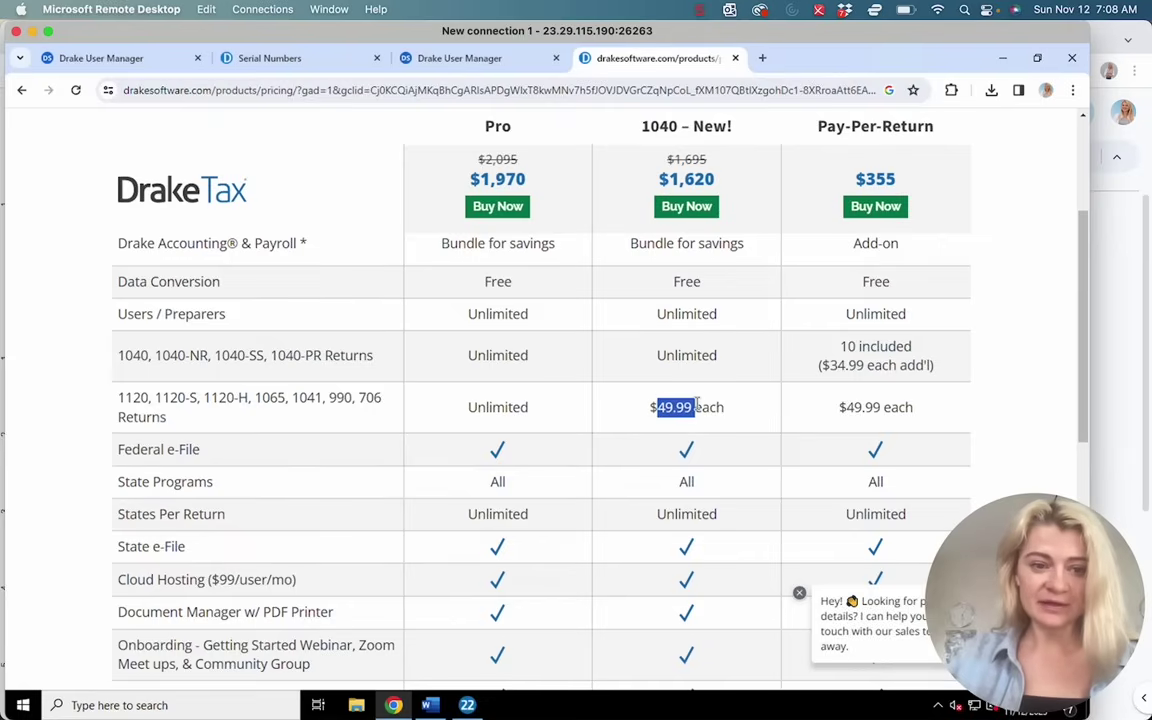
pyautogui.scroll(-1, 689, 533)
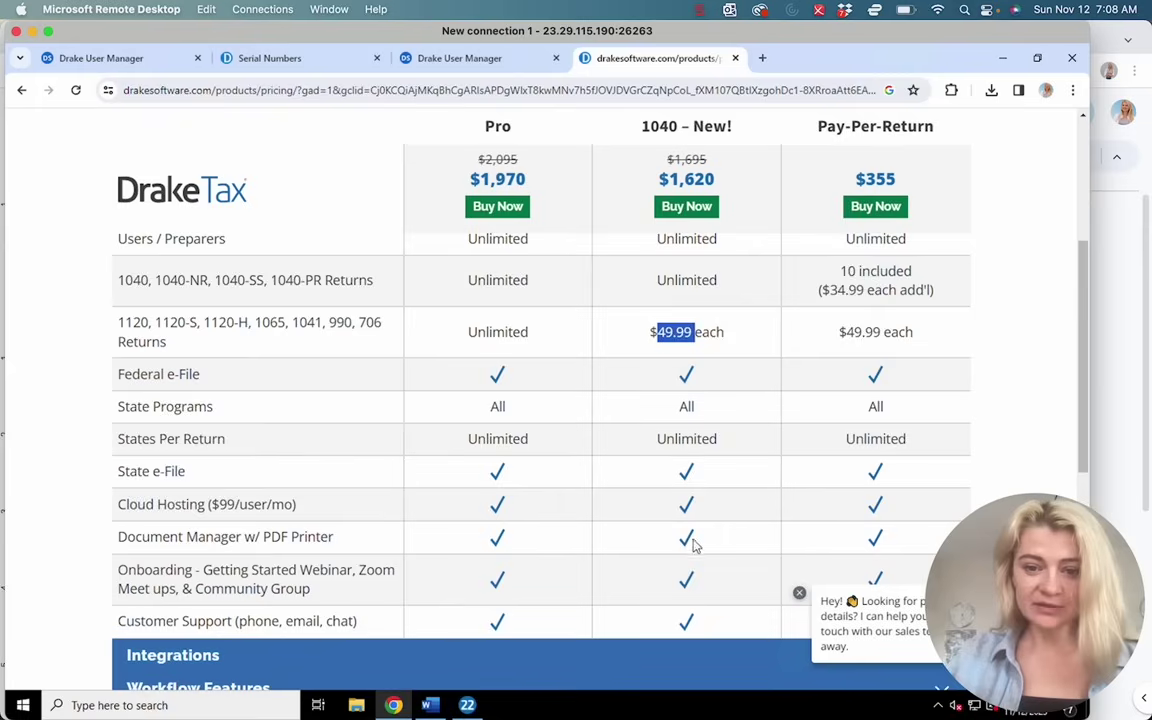
pyautogui.scroll(-2, 689, 533)
pyautogui.scroll(4, 661, 406)
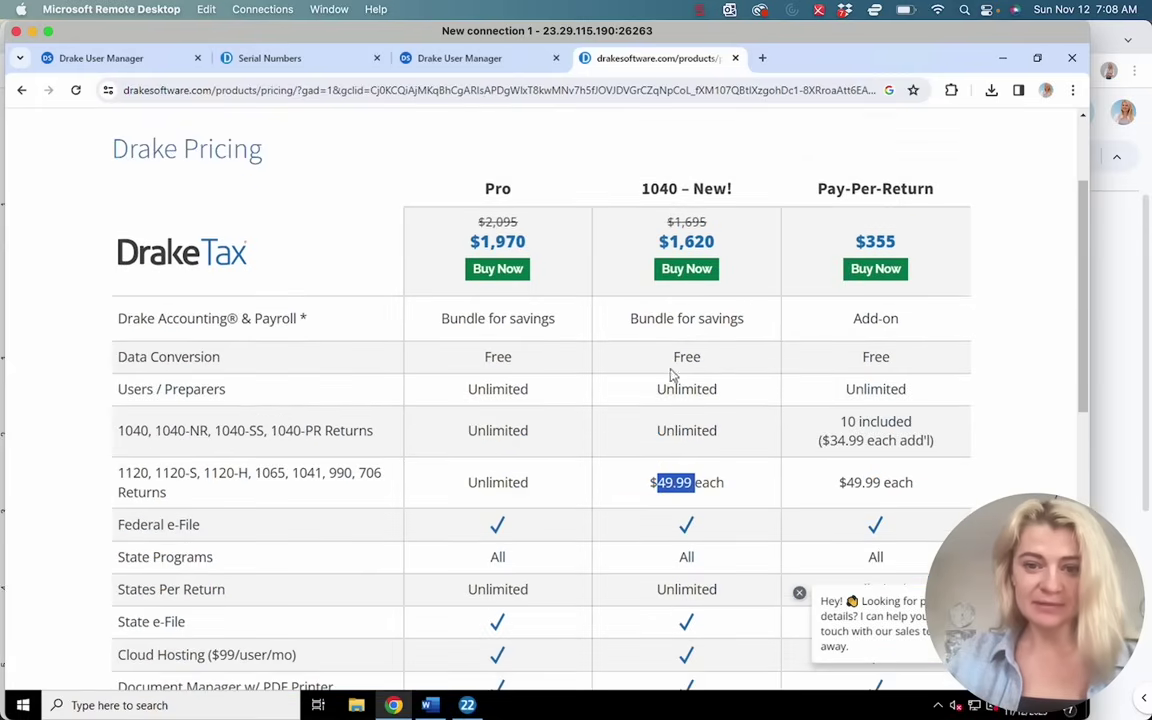
pyautogui.moveTo(840, 421); pyautogui.dragTo(882, 441)
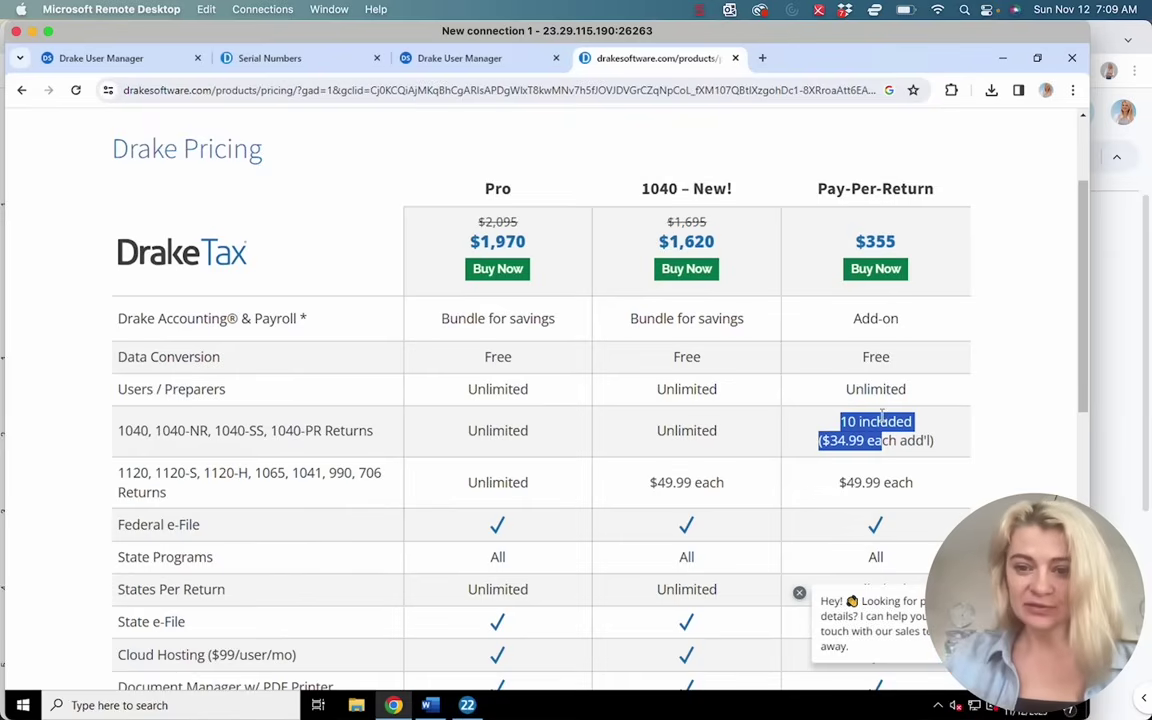
pyautogui.click(848, 412)
pyautogui.moveTo(841, 421); pyautogui.dragTo(906, 421)
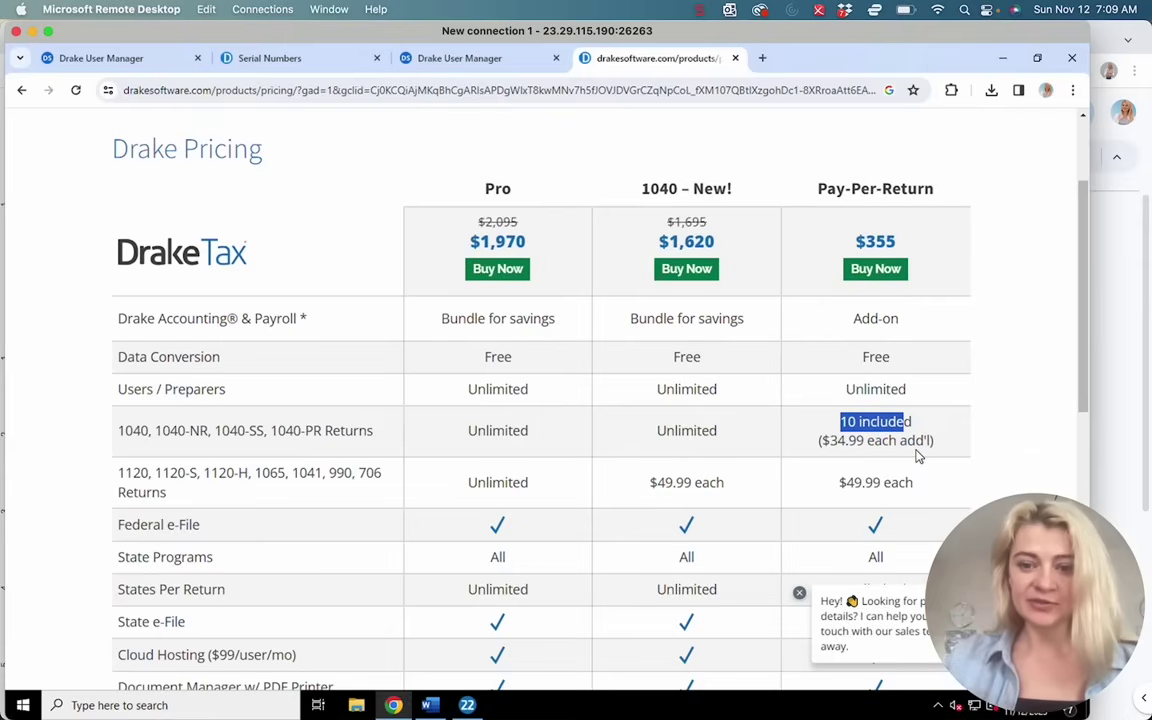
pyautogui.moveTo(831, 440); pyautogui.dragTo(864, 486)
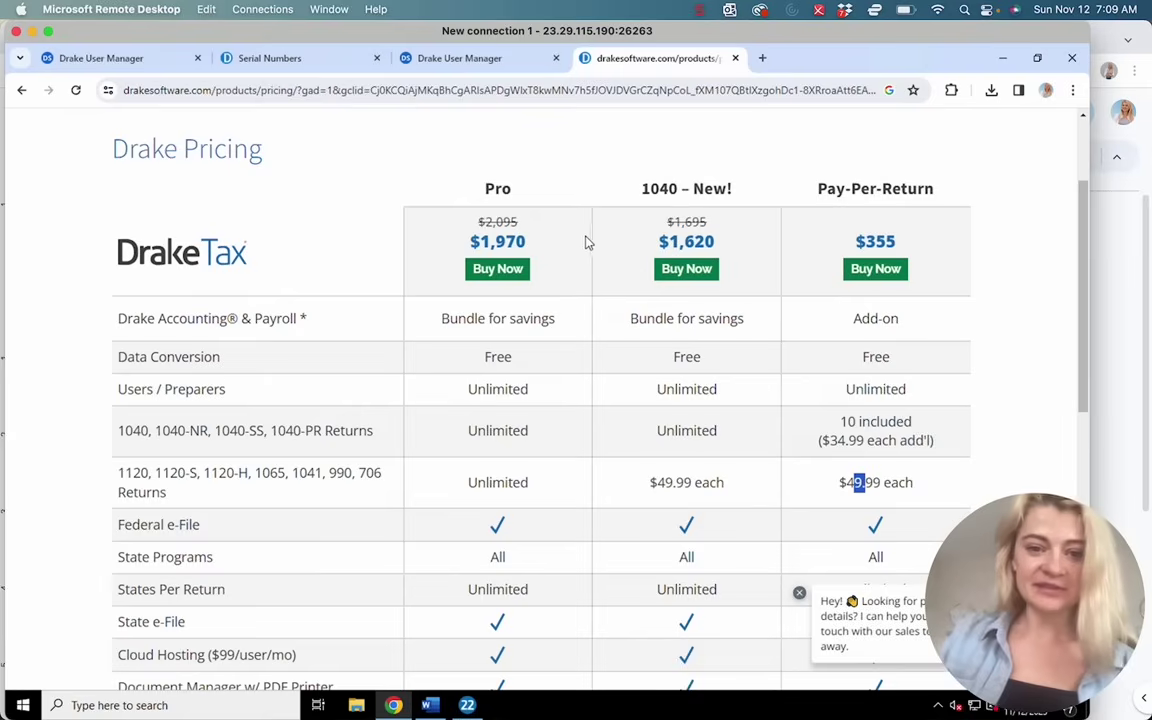
pyautogui.moveTo(526, 242); pyautogui.dragTo(492, 245)
pyautogui.click(907, 243)
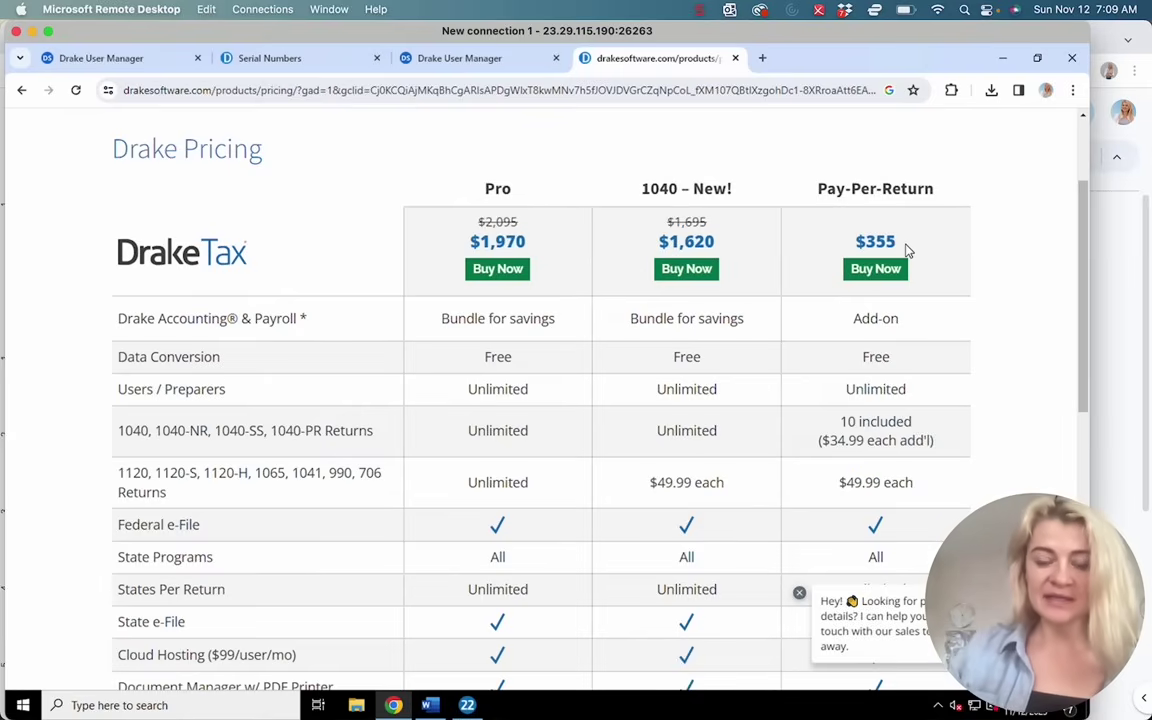
pyautogui.scroll(-3, 797, 398)
pyautogui.moveTo(841, 287); pyautogui.dragTo(868, 331)
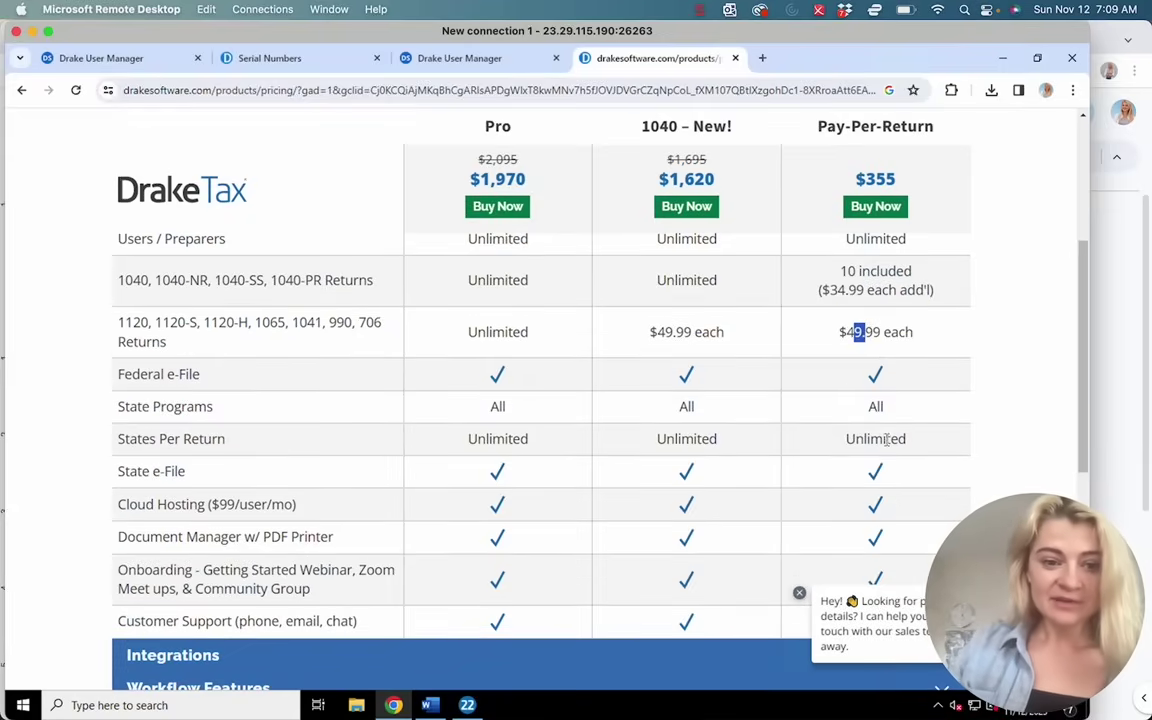
pyautogui.scroll(-2, 857, 463)
pyautogui.scroll(-4, 857, 464)
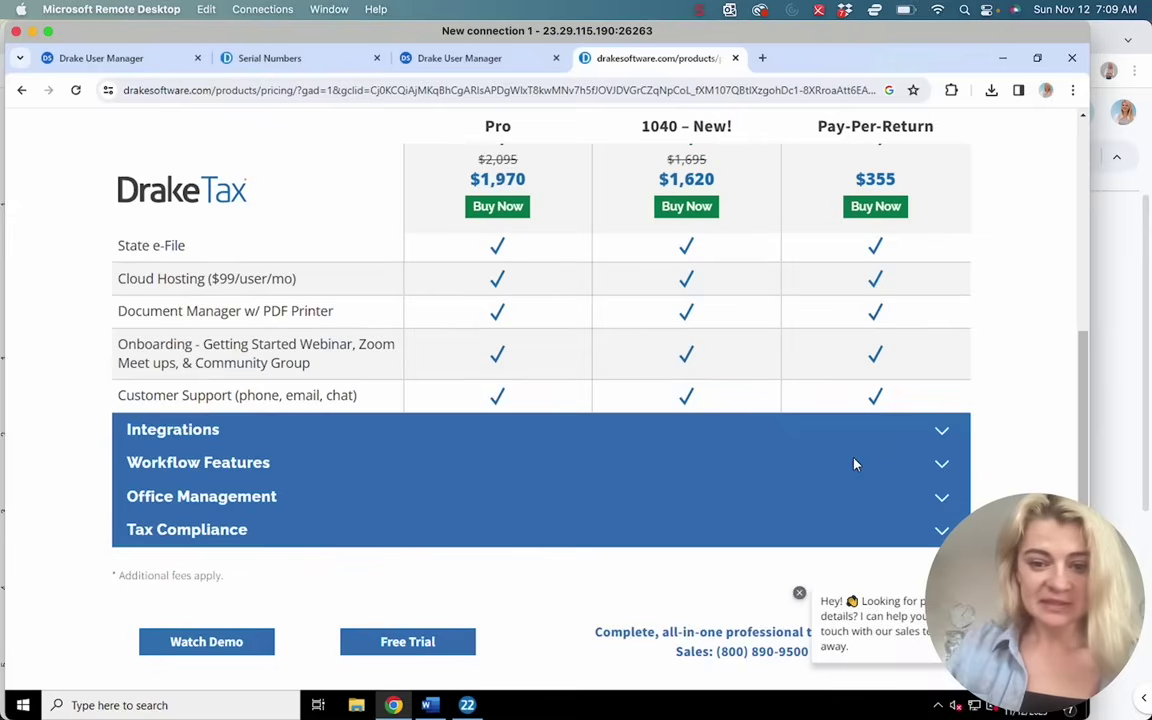
pyautogui.scroll(-2, 663, 450)
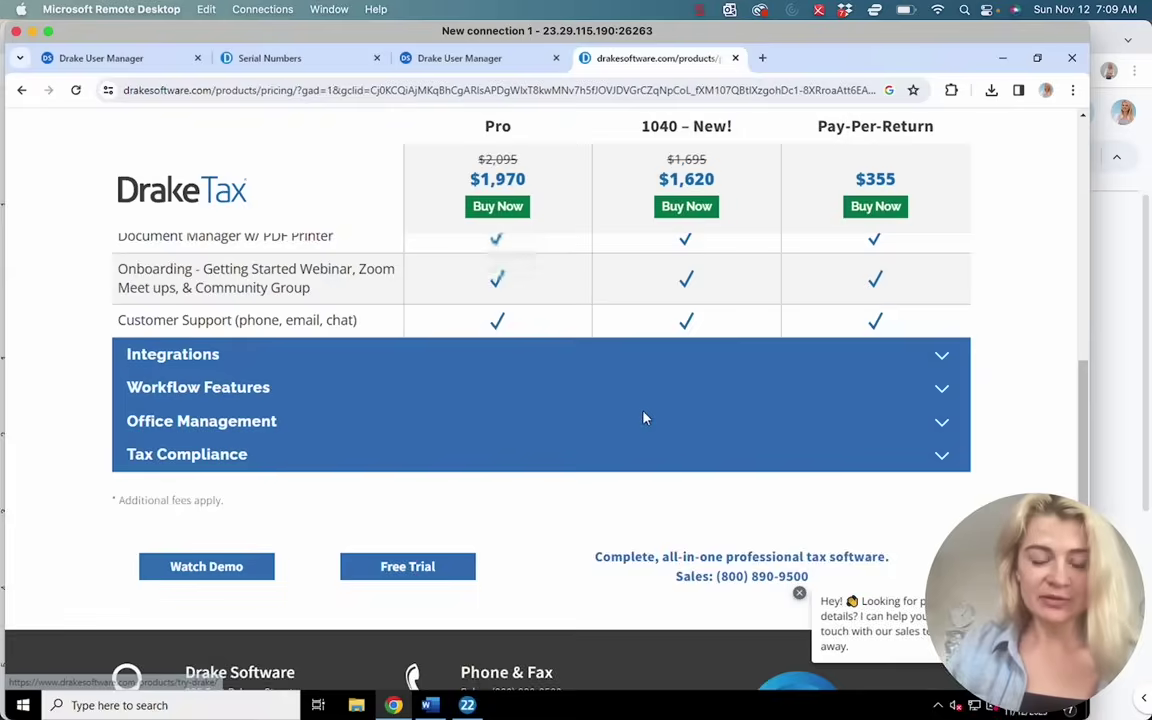
pyautogui.scroll(5, 643, 420)
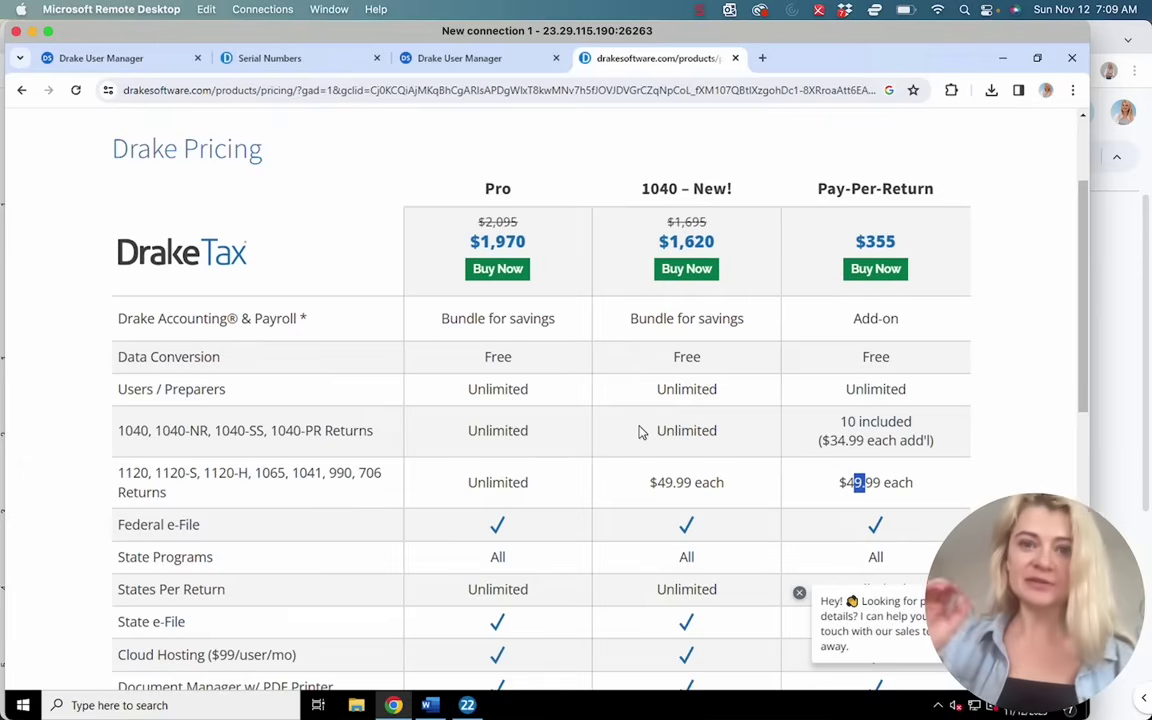
# Highlight the Pro plan's $1,970 price, then switch to the Drake Tax 2022 window.
pyautogui.moveTo(522, 244); pyautogui.dragTo(467, 241)
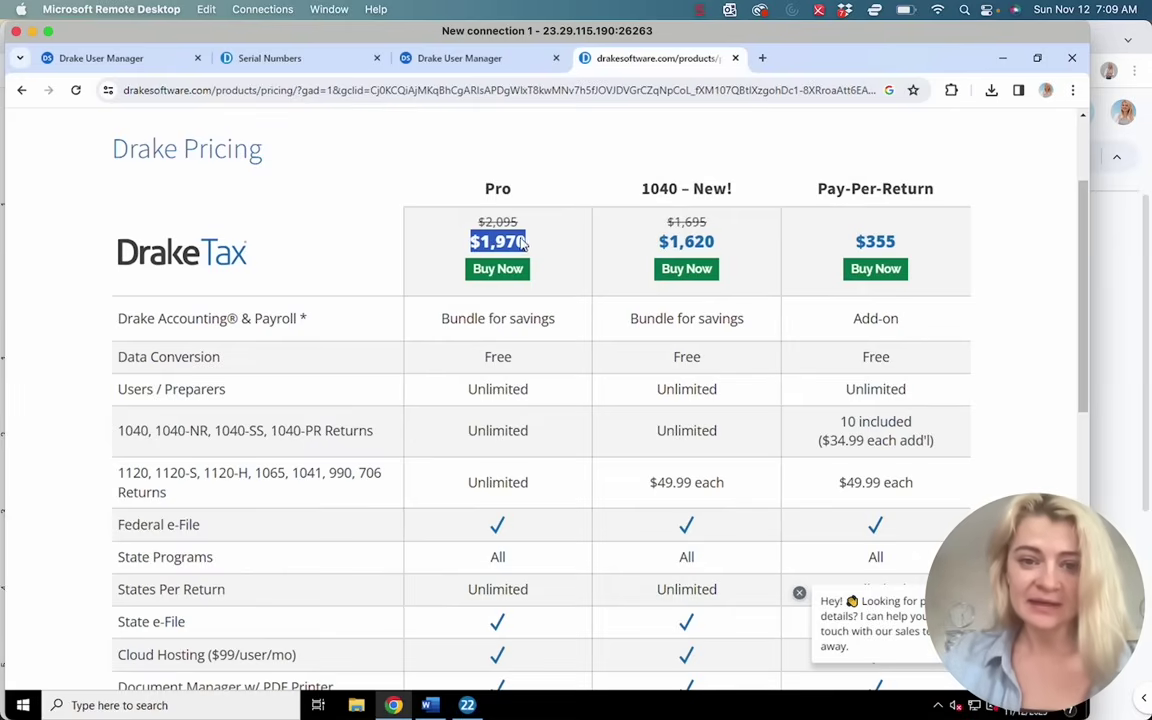
pyautogui.click(851, 396)
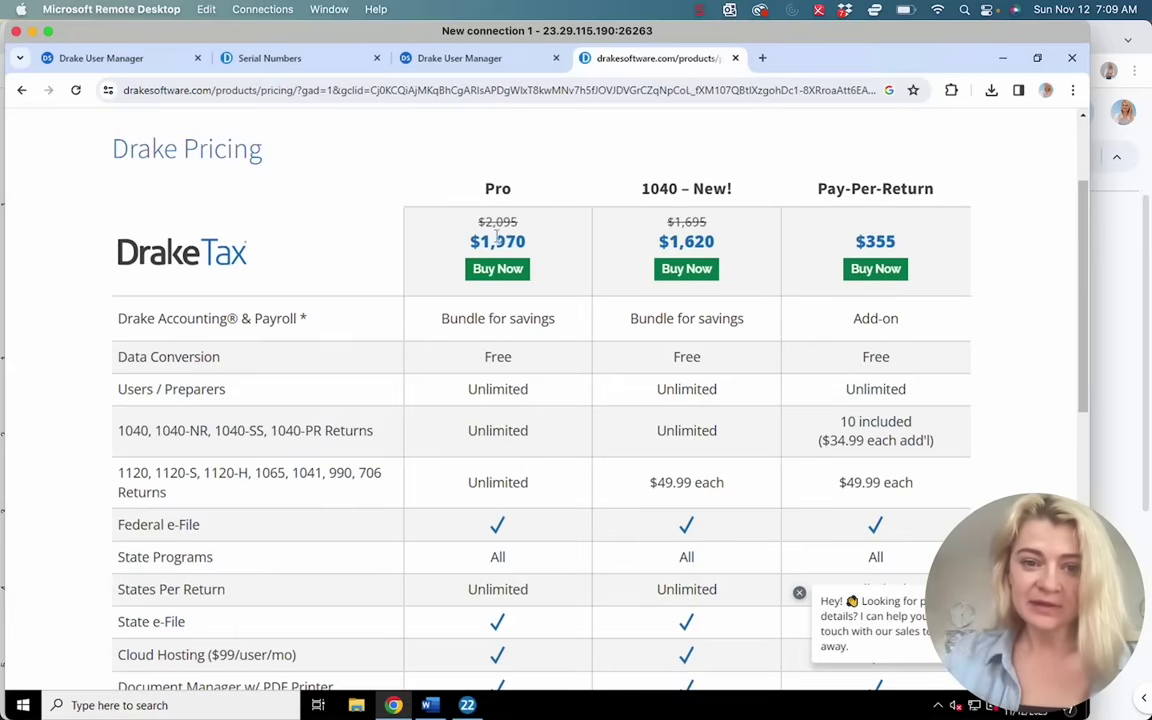
pyautogui.moveTo(526, 241); pyautogui.dragTo(483, 237)
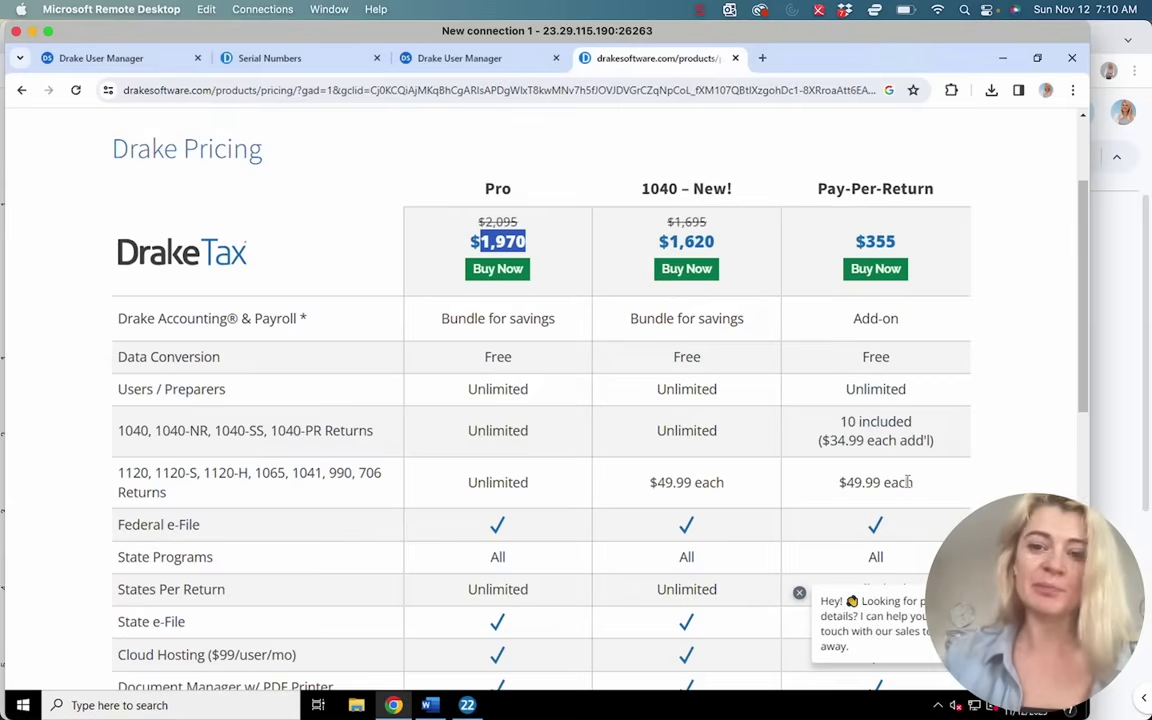
pyautogui.click(467, 706)
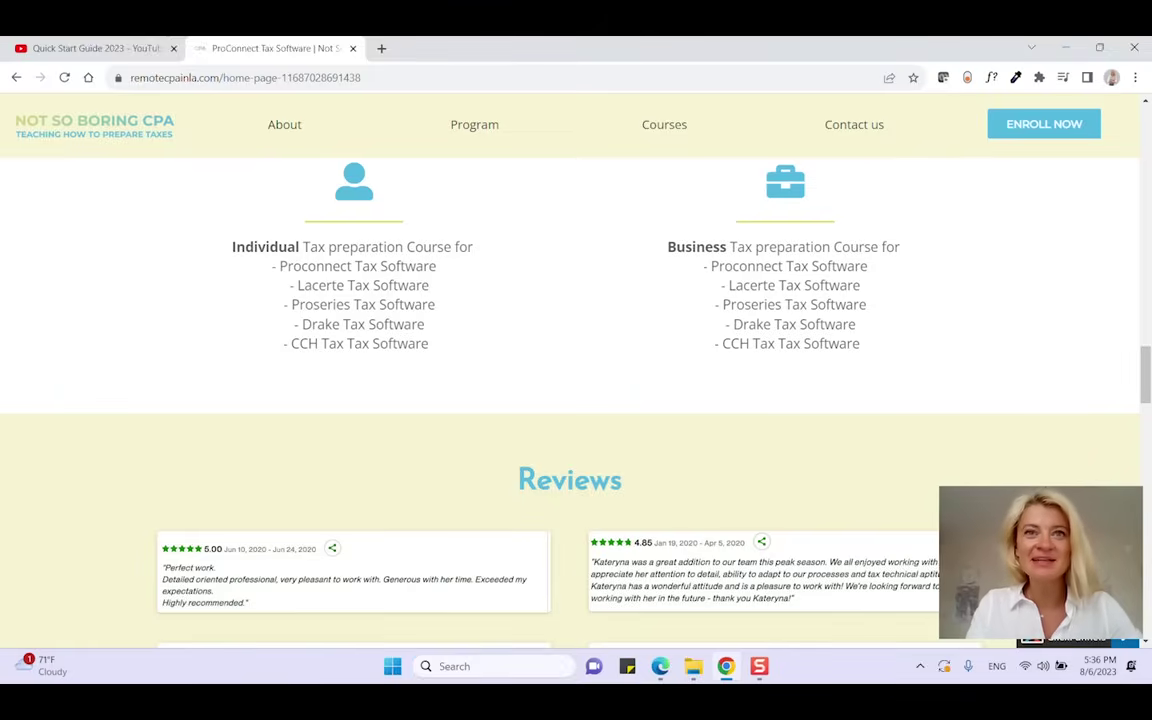
pyautogui.scroll(5, 576, 400)
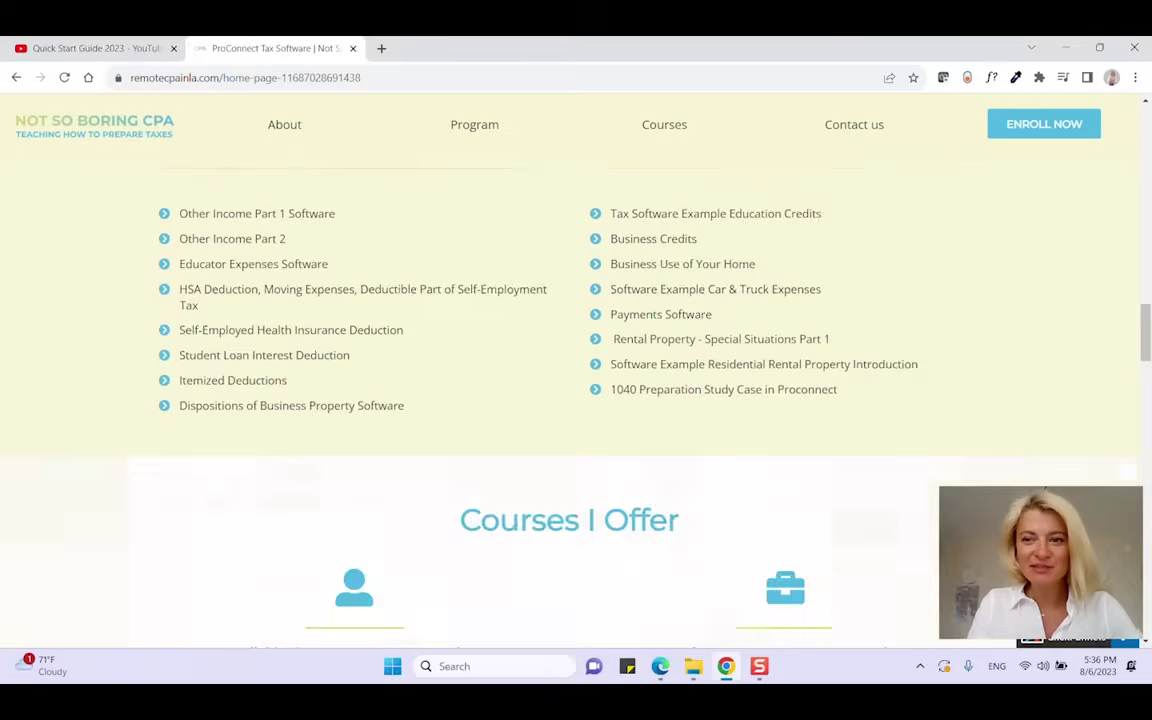
pyautogui.scroll(10, 576, 400)
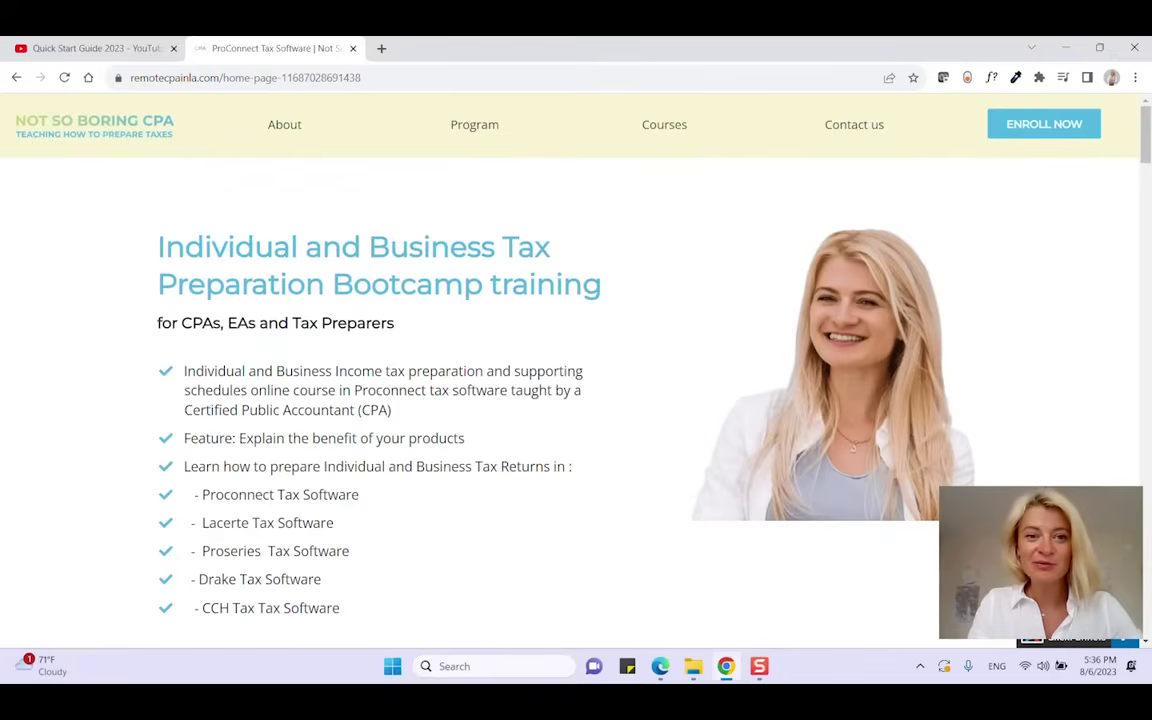
pyautogui.scroll(-14, 576, 400)
pyautogui.scroll(4, 576, 400)
pyautogui.scroll(-4, 576, 400)
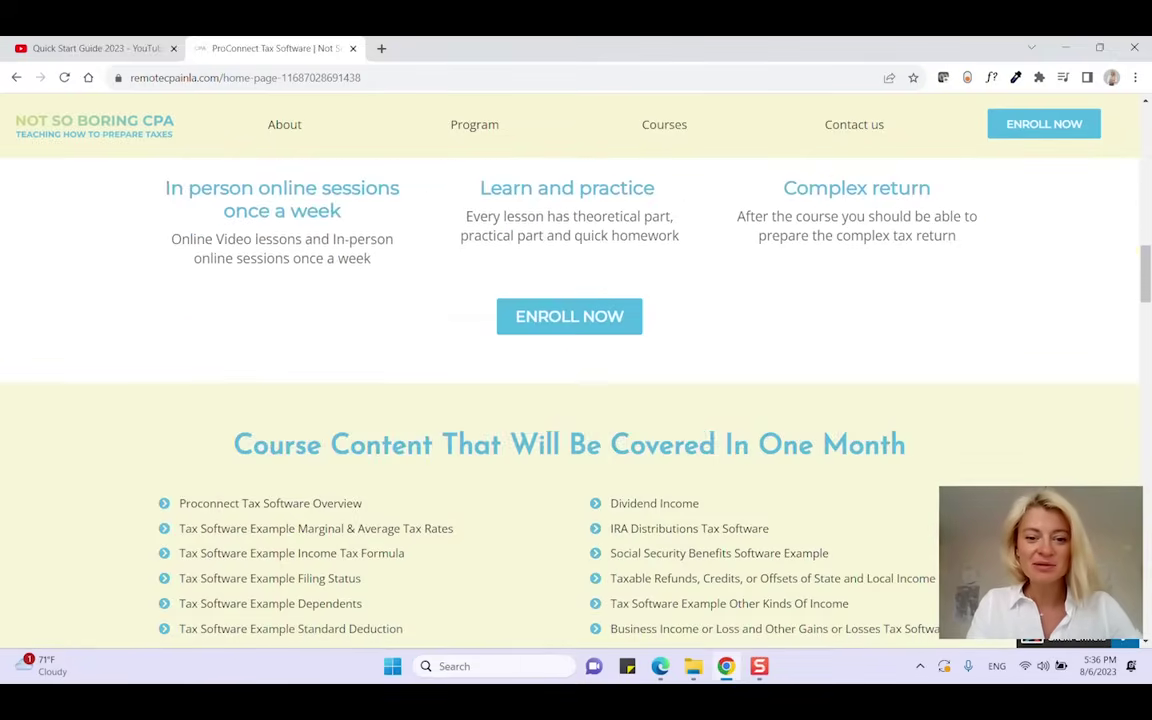
pyautogui.scroll(-3, 576, 400)
pyautogui.scroll(-3, 576, 400)
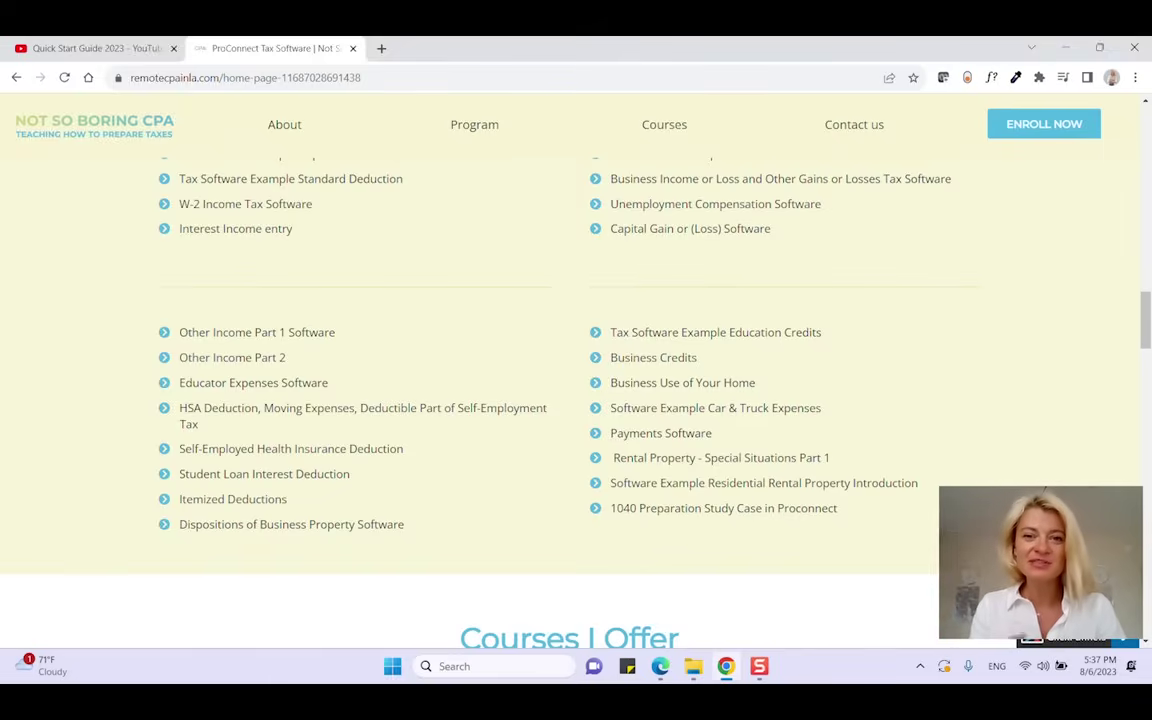
pyautogui.scroll(-4, 576, 400)
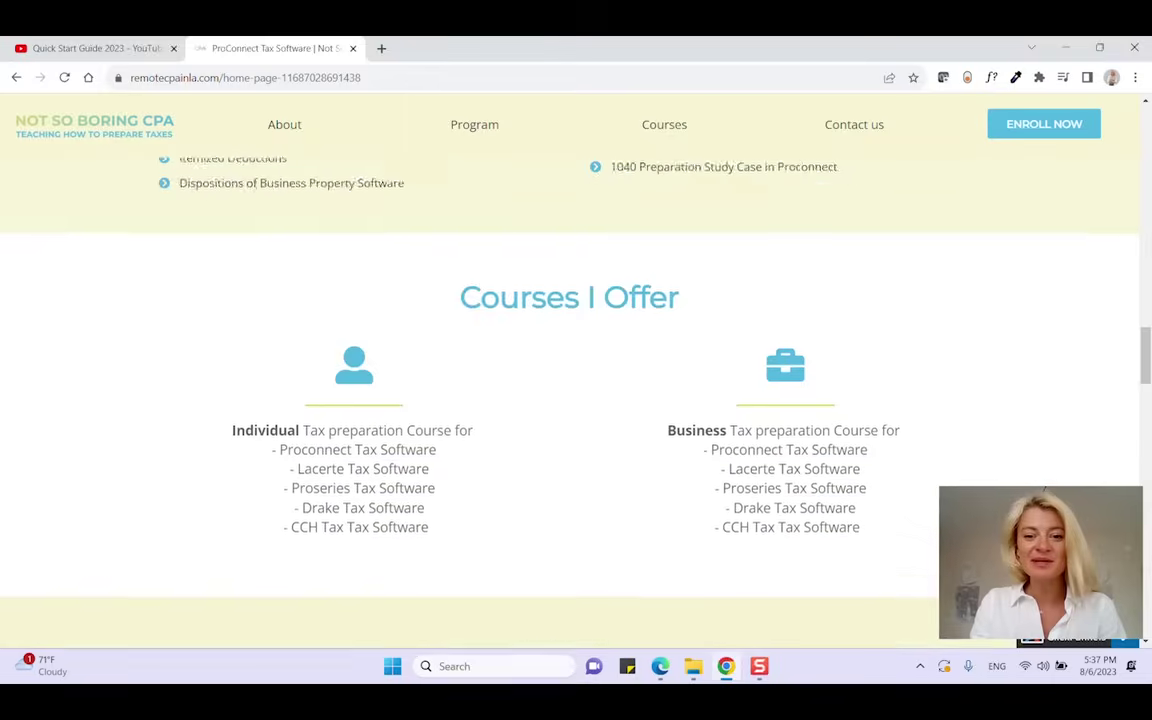
pyautogui.moveTo(326, 435); pyautogui.dragTo(400, 455)
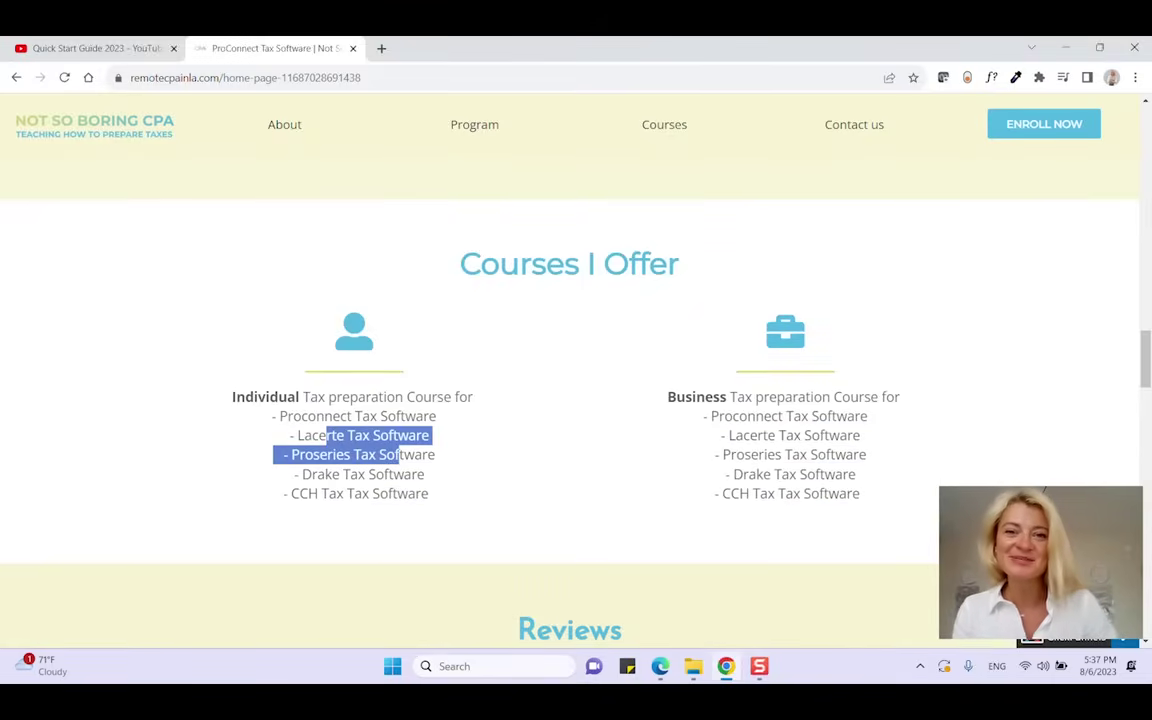
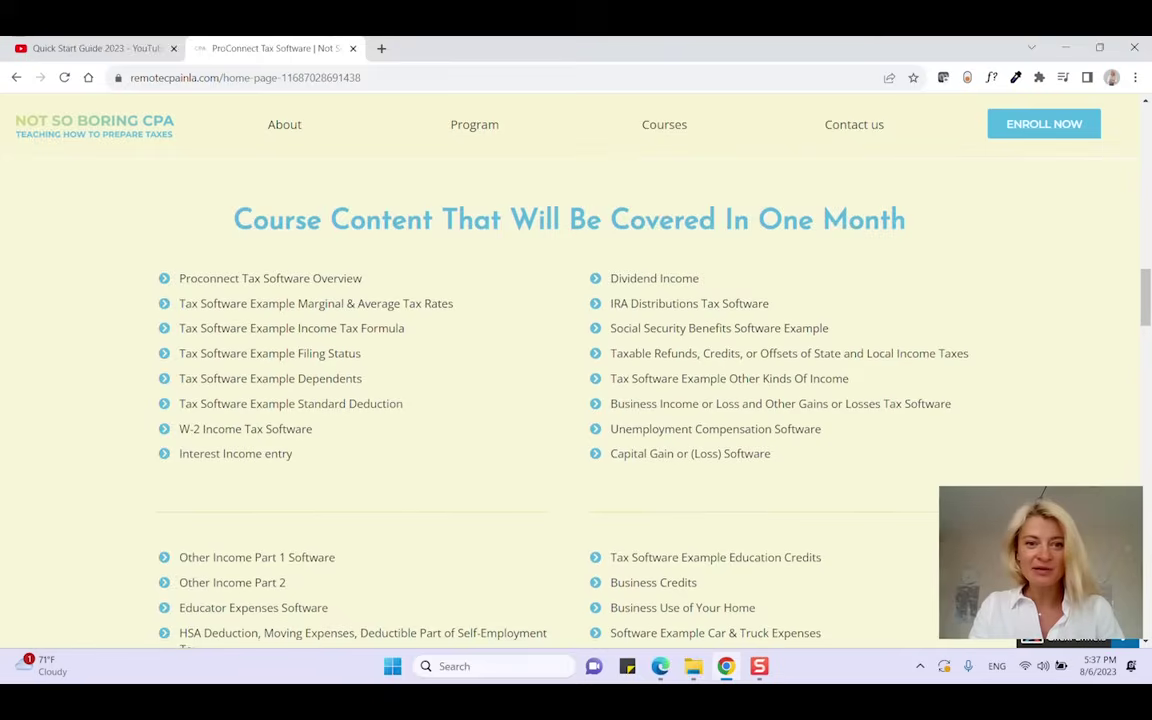
# Scroll through the bootcamp page's reviews and sign-up forms, return to the top, and focus the address bar.
pyautogui.moveTo(331, 221); pyautogui.dragTo(563, 221)
pyautogui.scroll(-3, 563, 221)
pyautogui.scroll(-2, 570, 400)
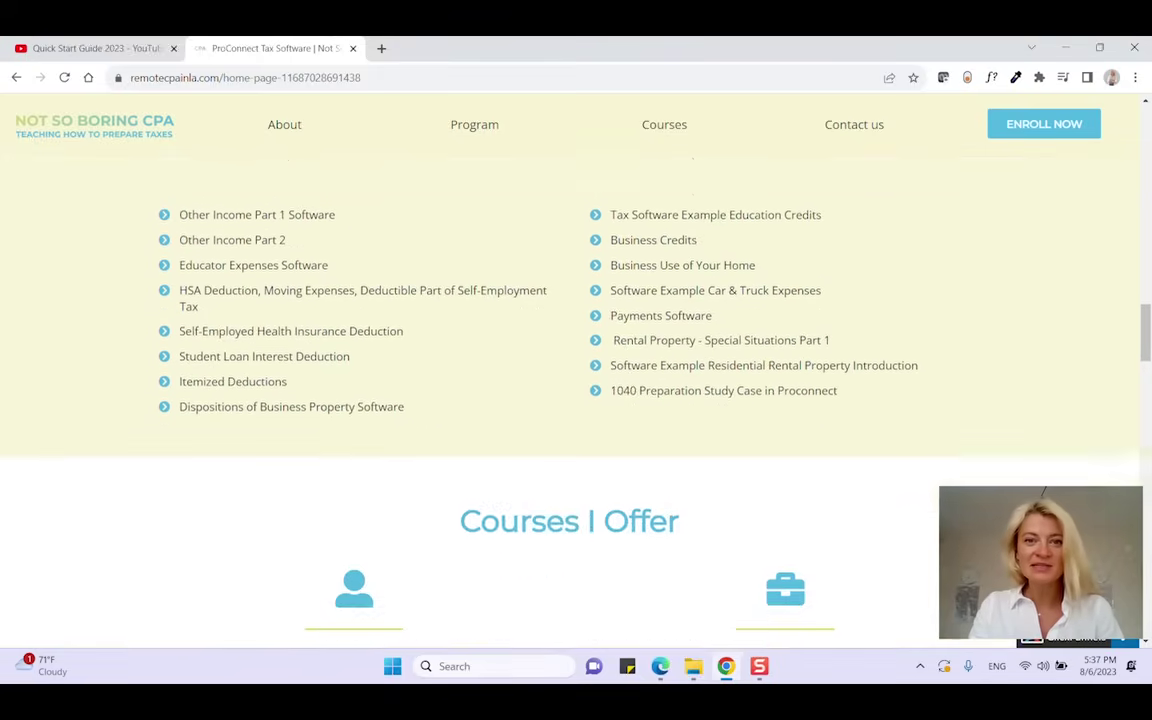
pyautogui.scroll(-4, 570, 400)
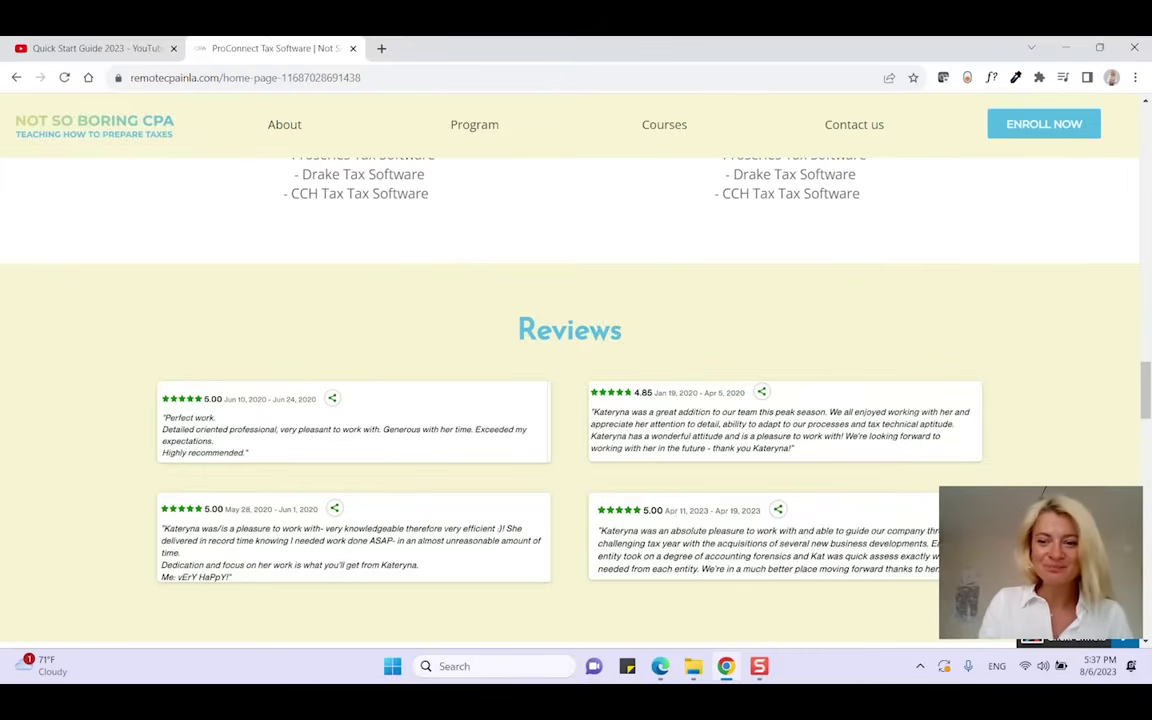
pyautogui.scroll(-10, 570, 400)
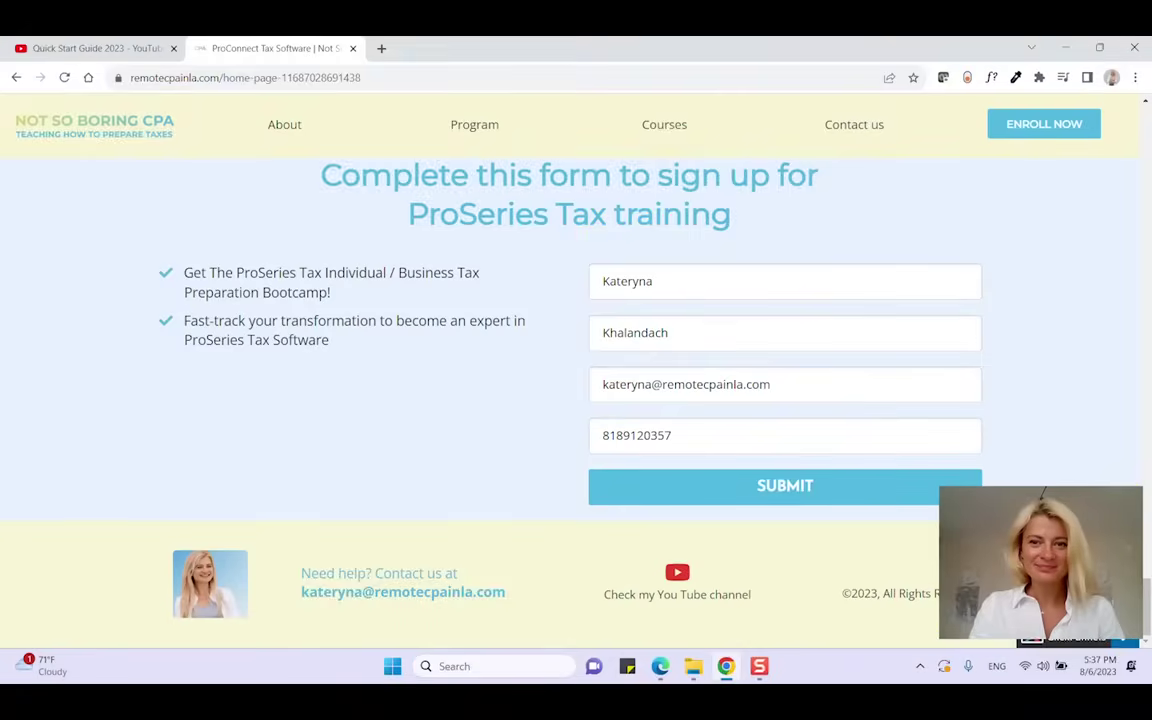
pyautogui.scroll(6, 570, 400)
pyautogui.click(262, 77)
pyautogui.click(262, 77)
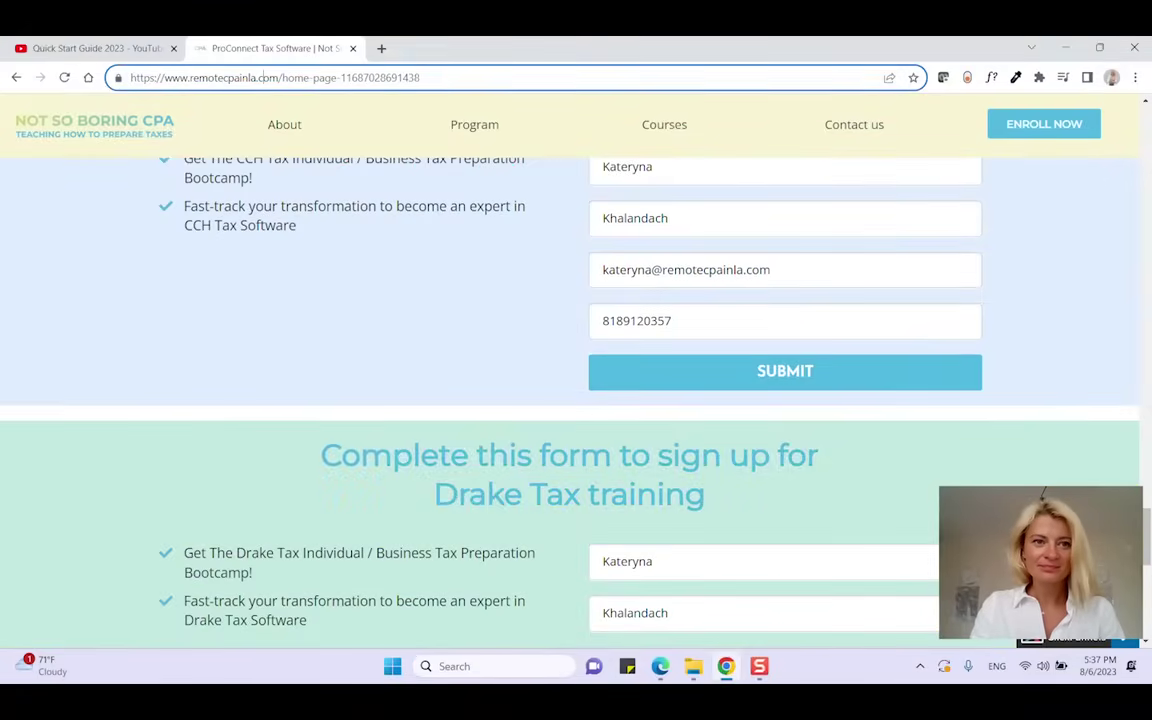
pyautogui.scroll(10, 570, 400)
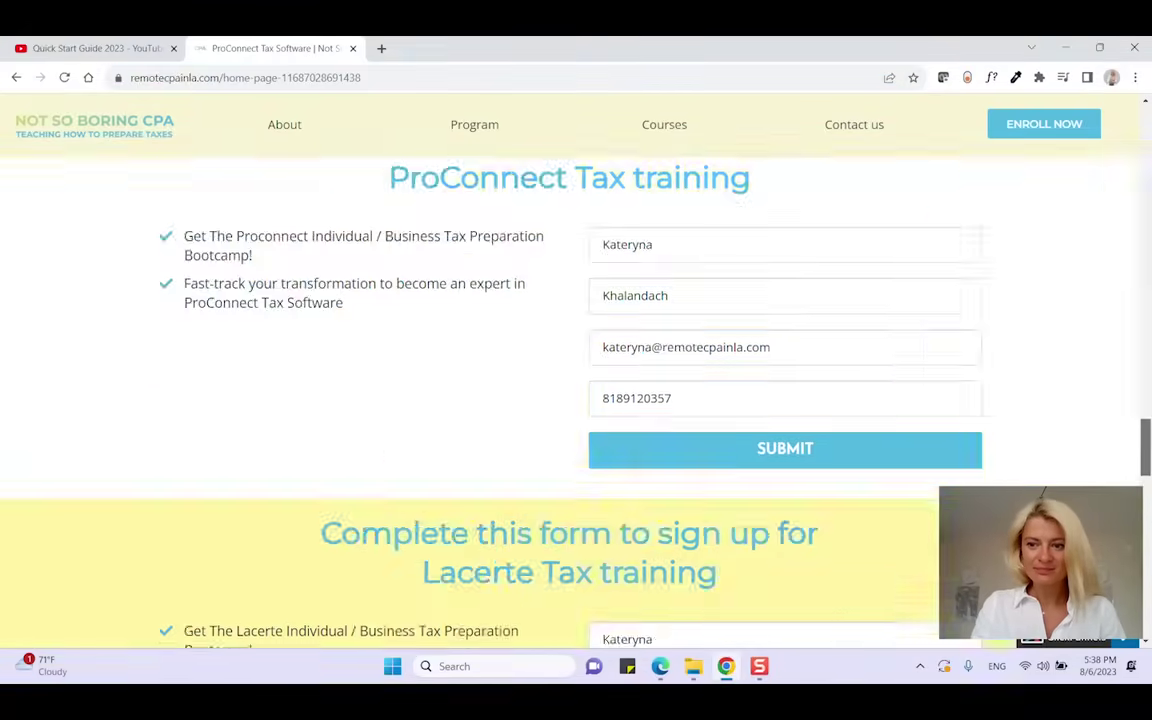
pyautogui.click(283, 77)
pyautogui.click(283, 77)
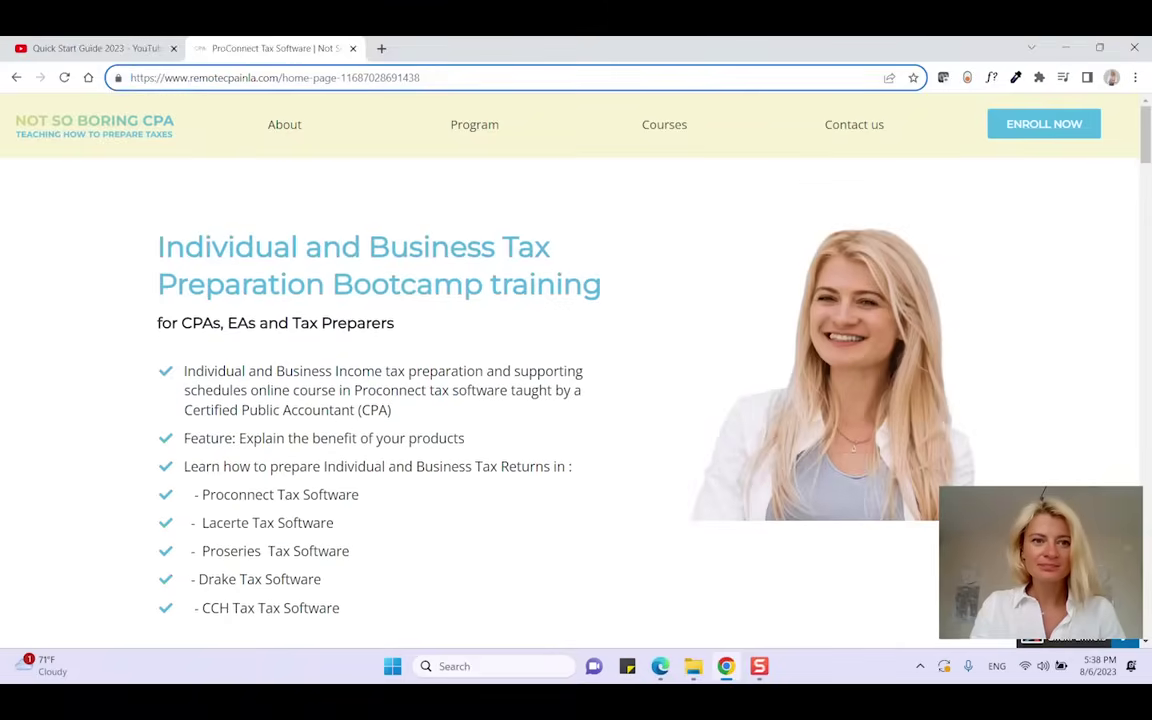
# Highlight the site domain and ProConnect in the course list, then switch to Drake Tax 2022 in Remote Desktop.
pyautogui.moveTo(279, 77); pyautogui.dragTo(130, 77)
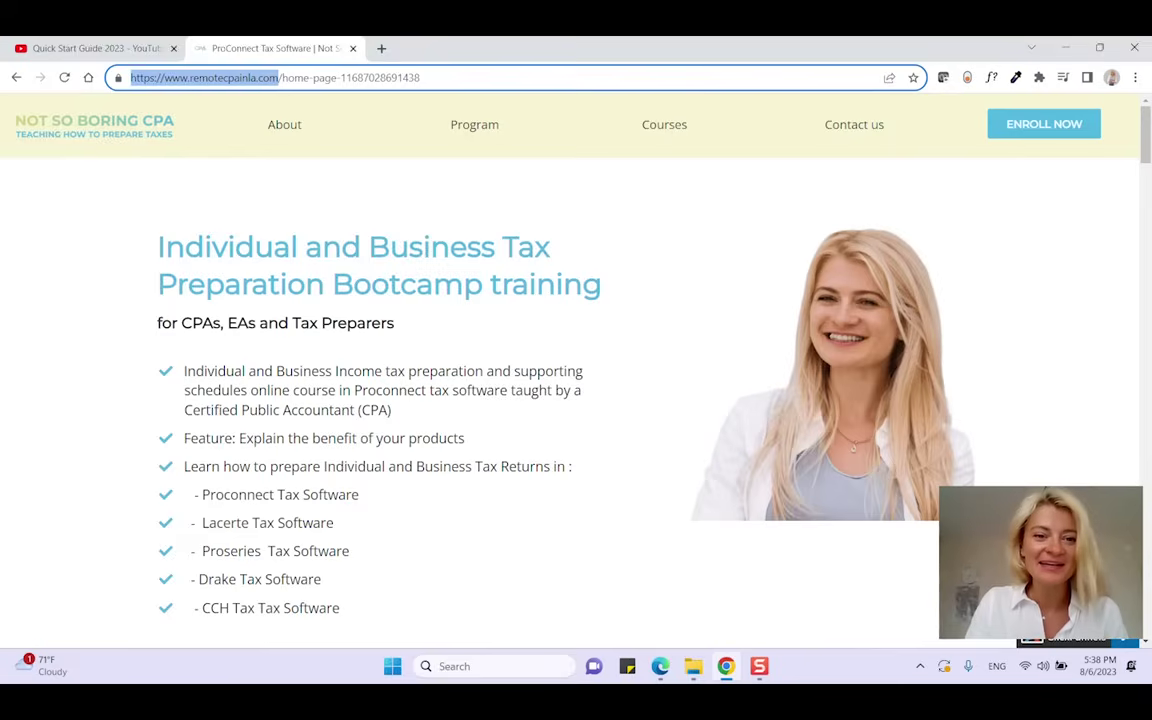
pyautogui.scroll(-3, 570, 400)
pyautogui.moveTo(202, 269); pyautogui.dragTo(285, 269)
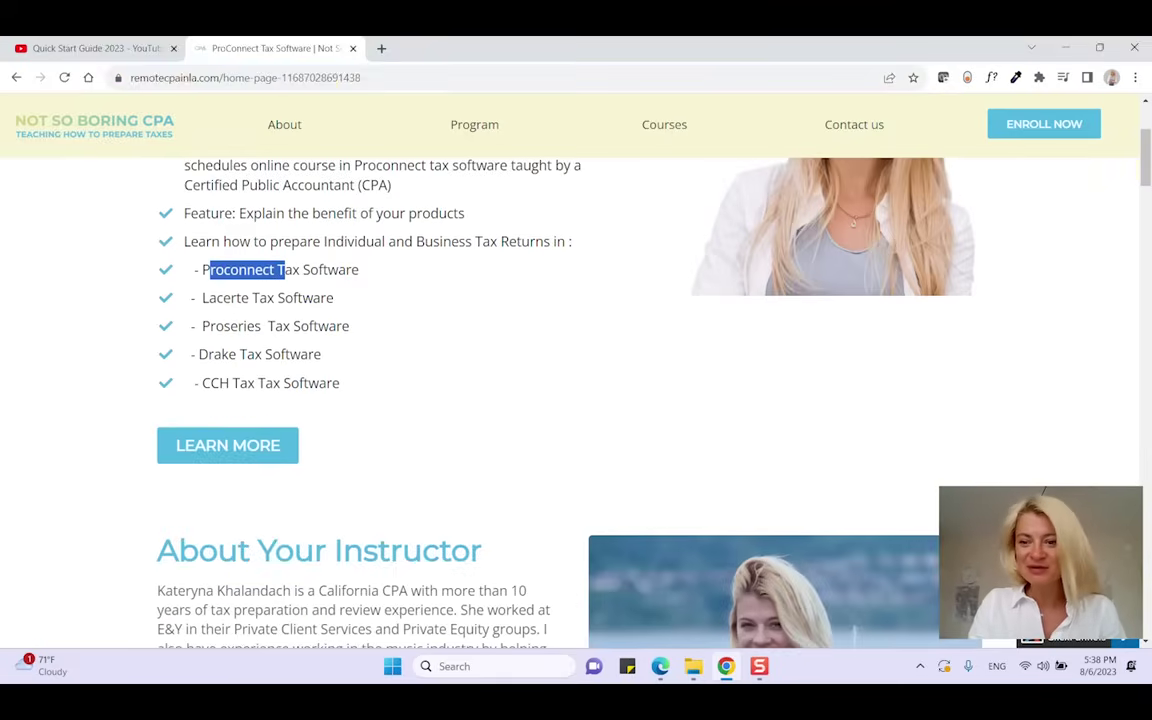
pyautogui.scroll(-4, 570, 400)
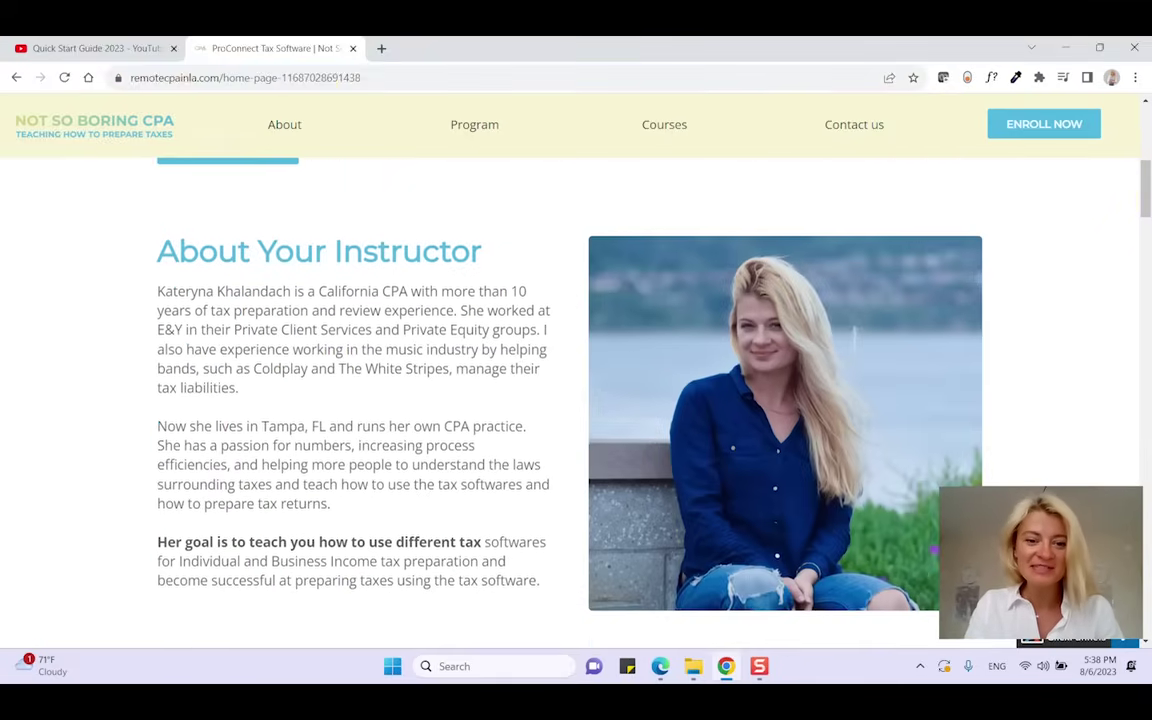
pyautogui.scroll(-8, 570, 400)
pyautogui.scroll(-5, 570, 400)
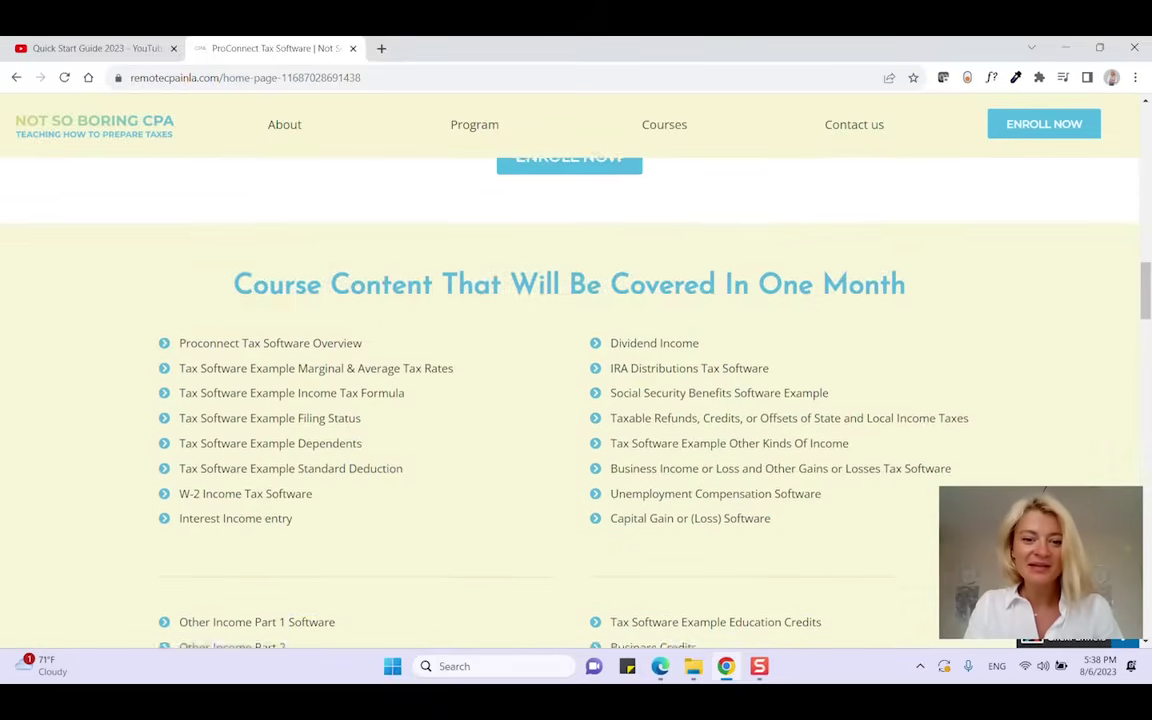
pyautogui.scroll(2, 570, 400)
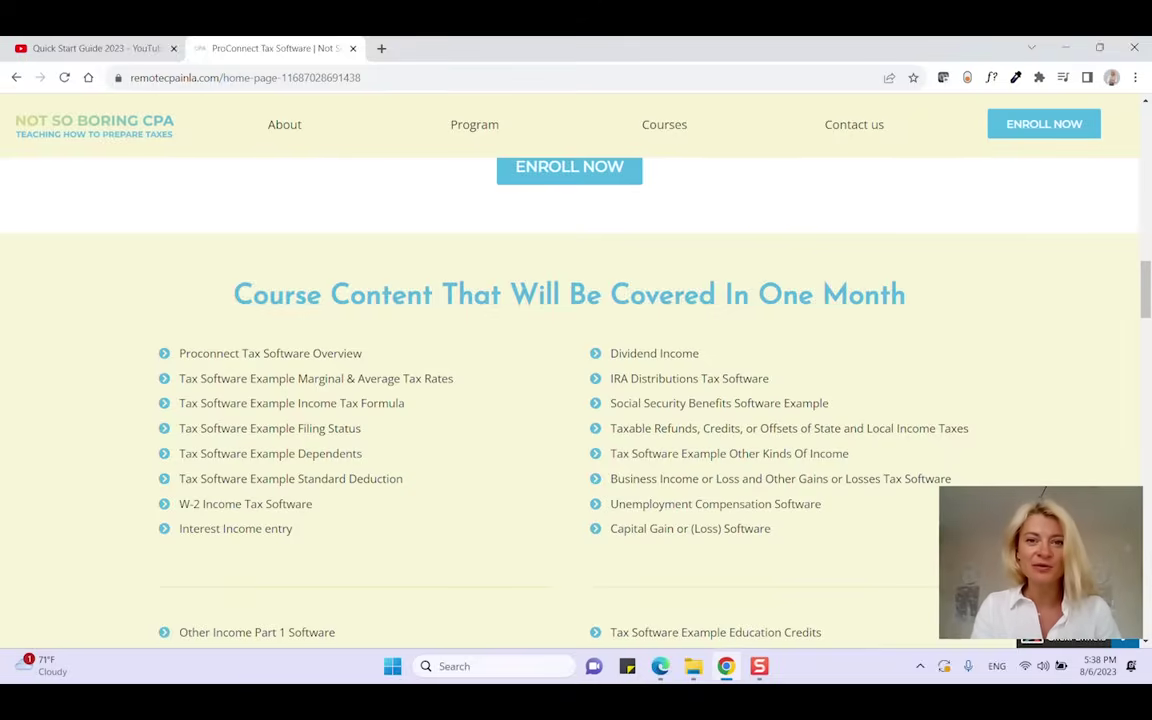
pyautogui.scroll(-5, 570, 400)
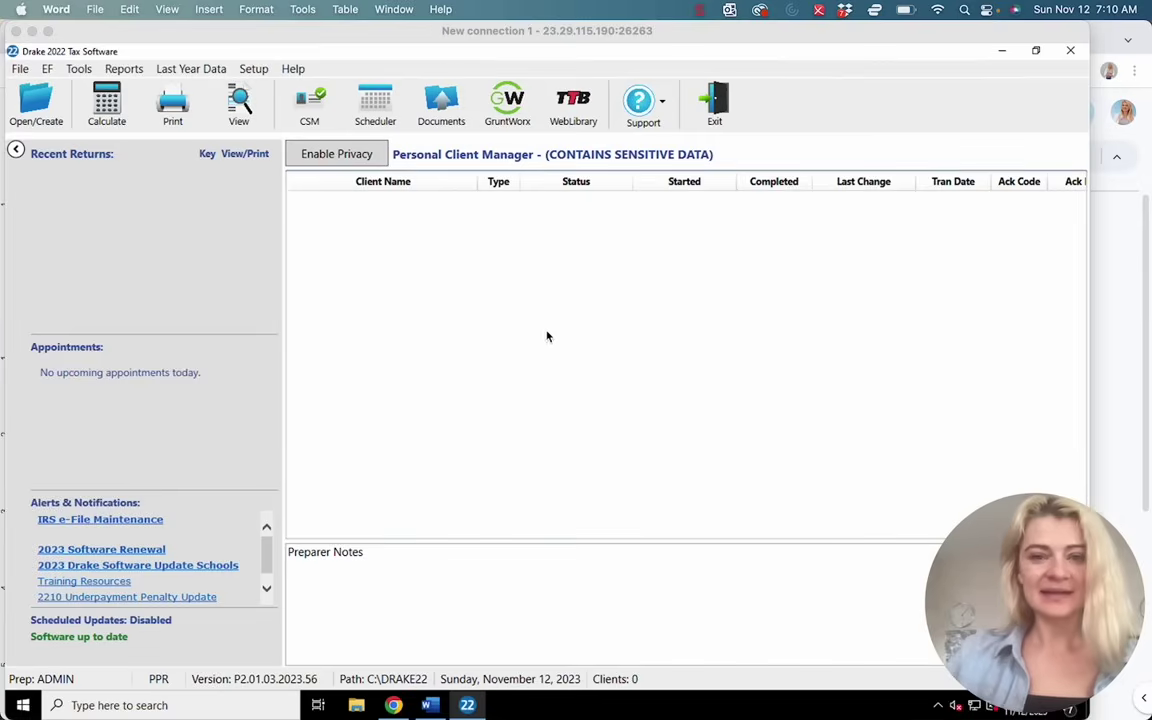
pyautogui.click(545, 334)
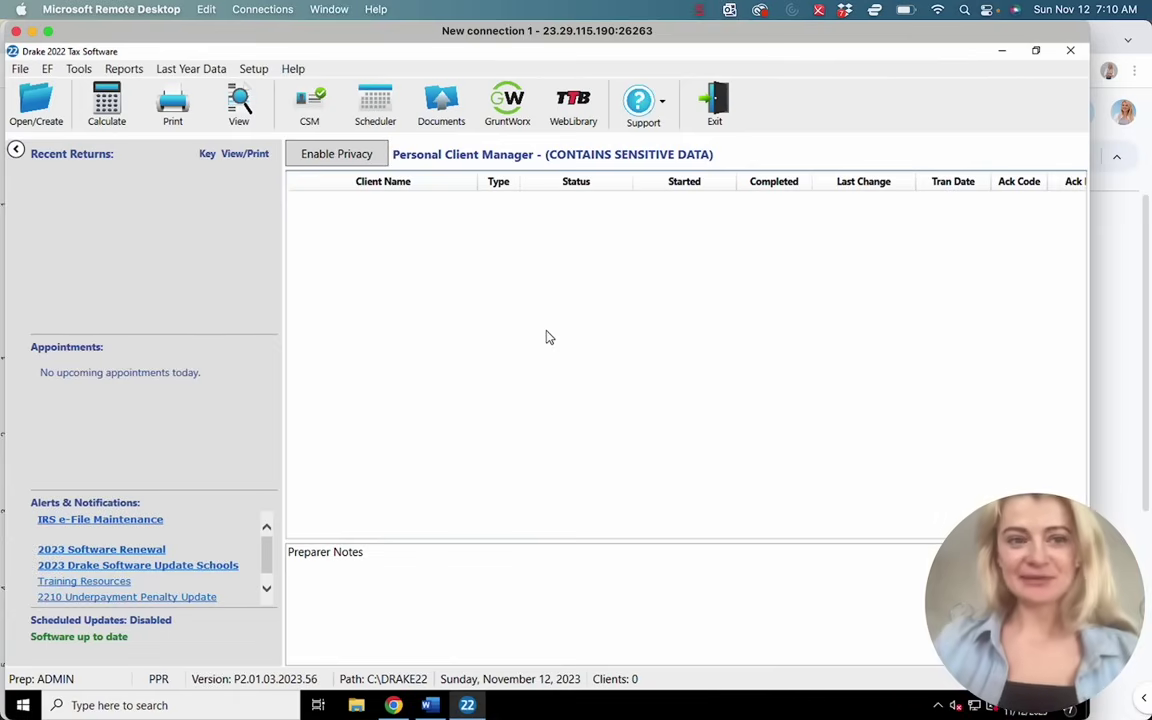
# Accept the prior-year names prompt, exit the EIN database build, and reopen Open/Create.
pyautogui.click(48, 120)
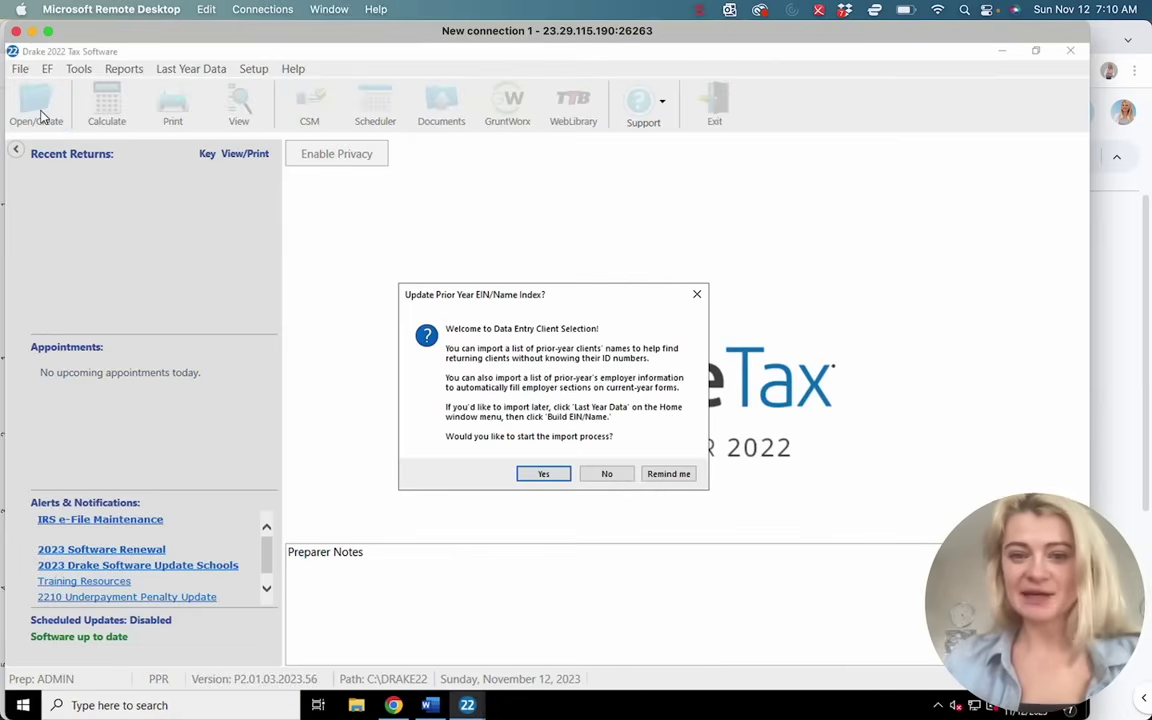
pyautogui.click(541, 473)
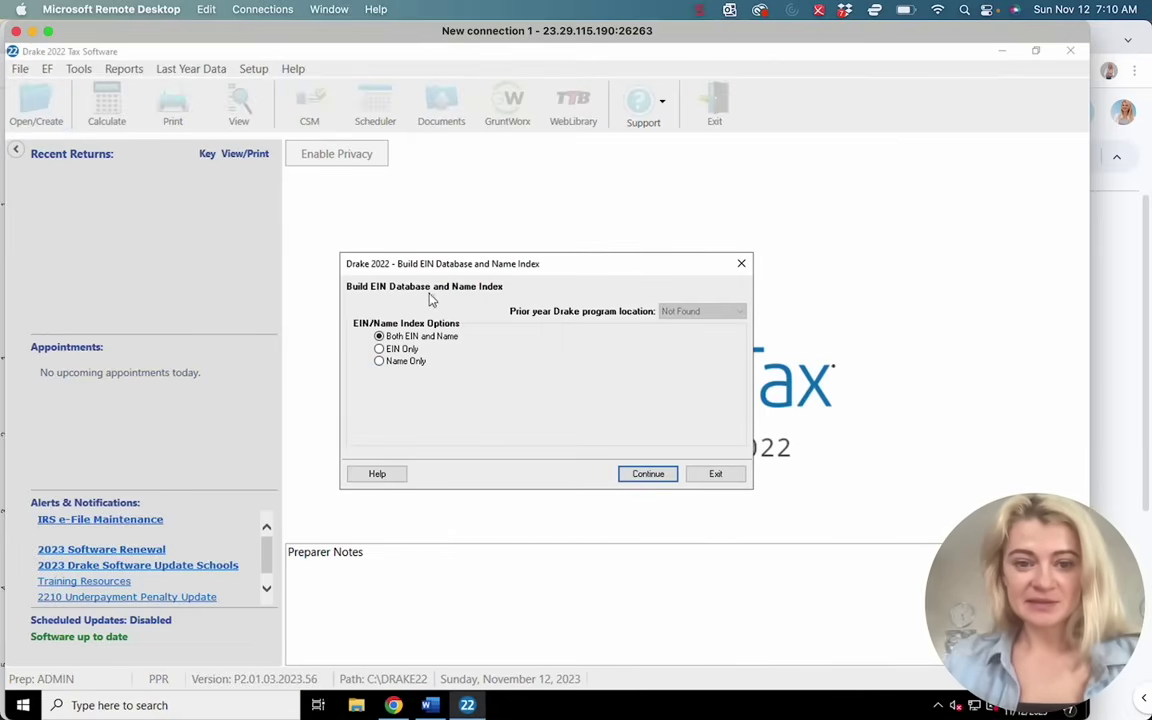
pyautogui.click(717, 474)
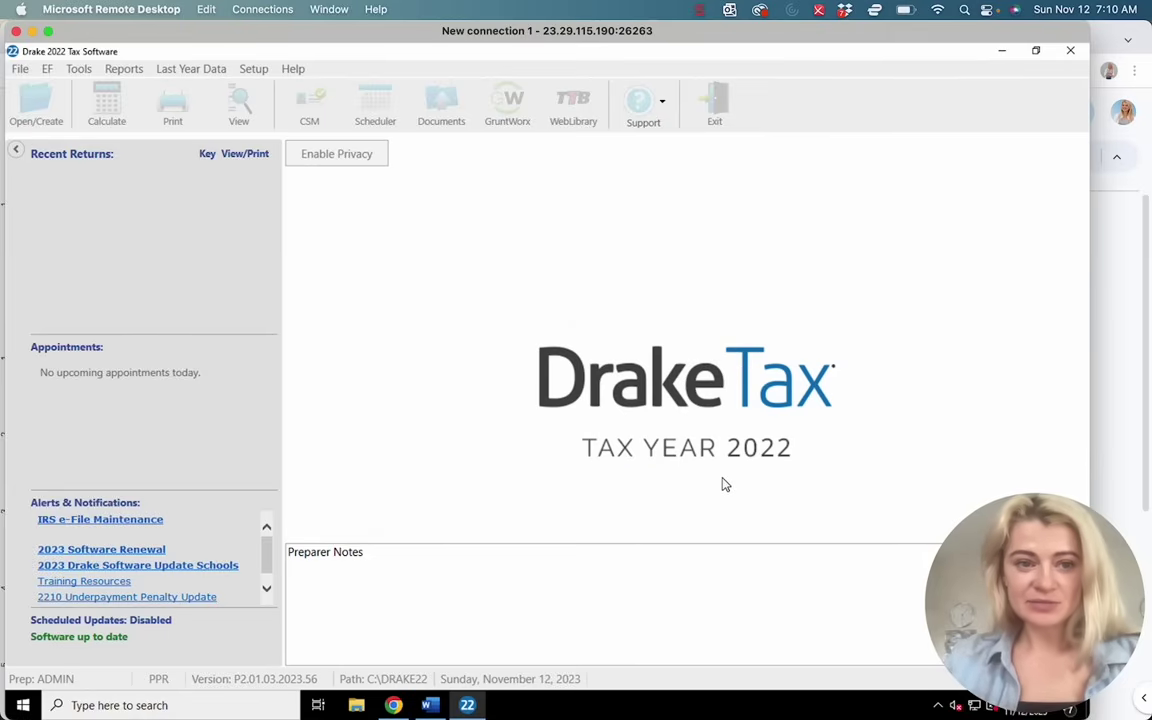
pyautogui.click(62, 104)
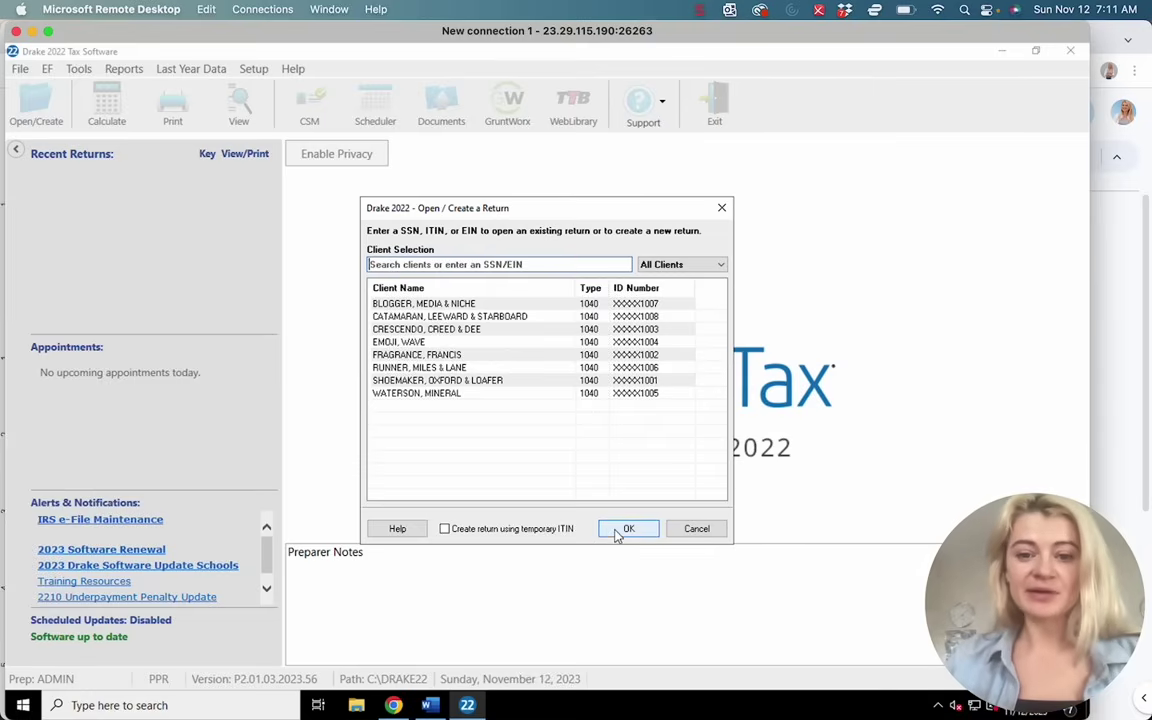
# Filter the client list to 1040 returns, review the return types, and close the Open / Create dialog.
pyautogui.click(688, 268)
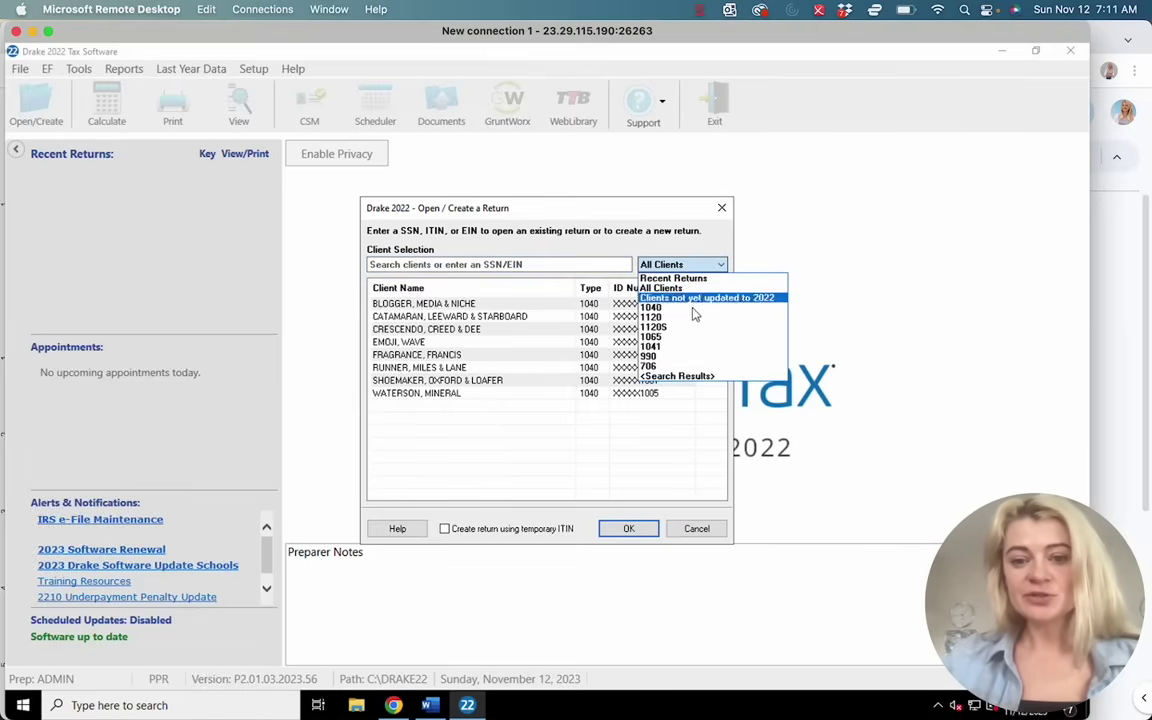
pyautogui.click(695, 308)
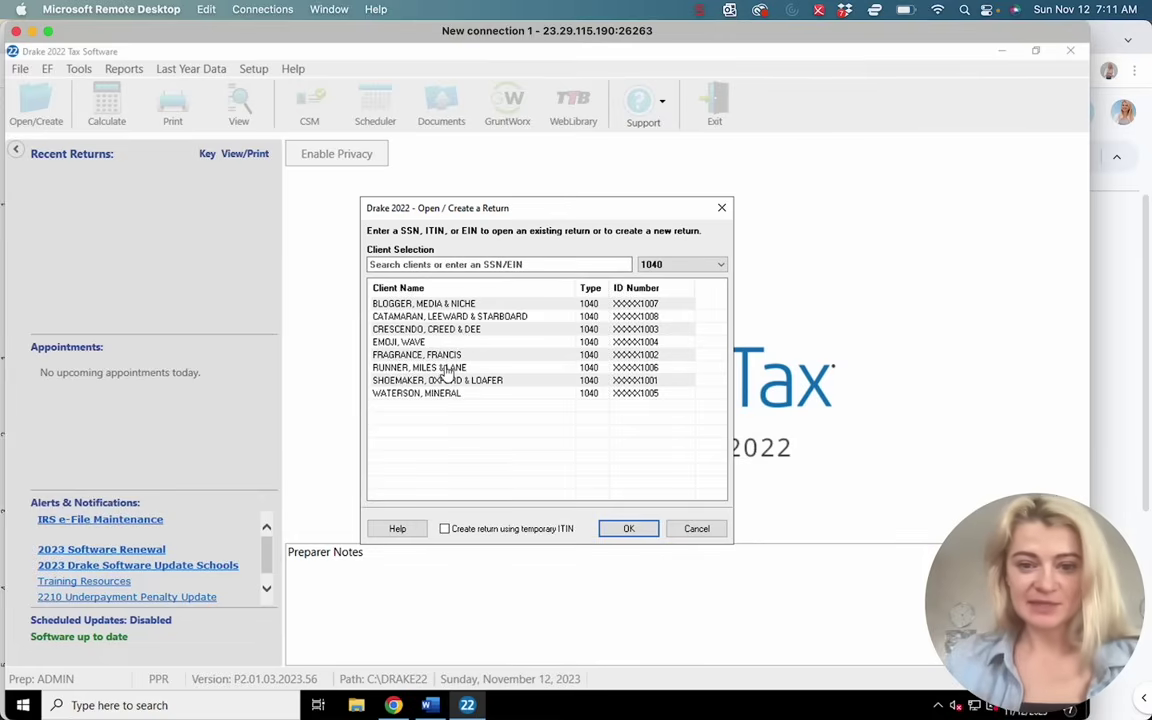
pyautogui.click(660, 264)
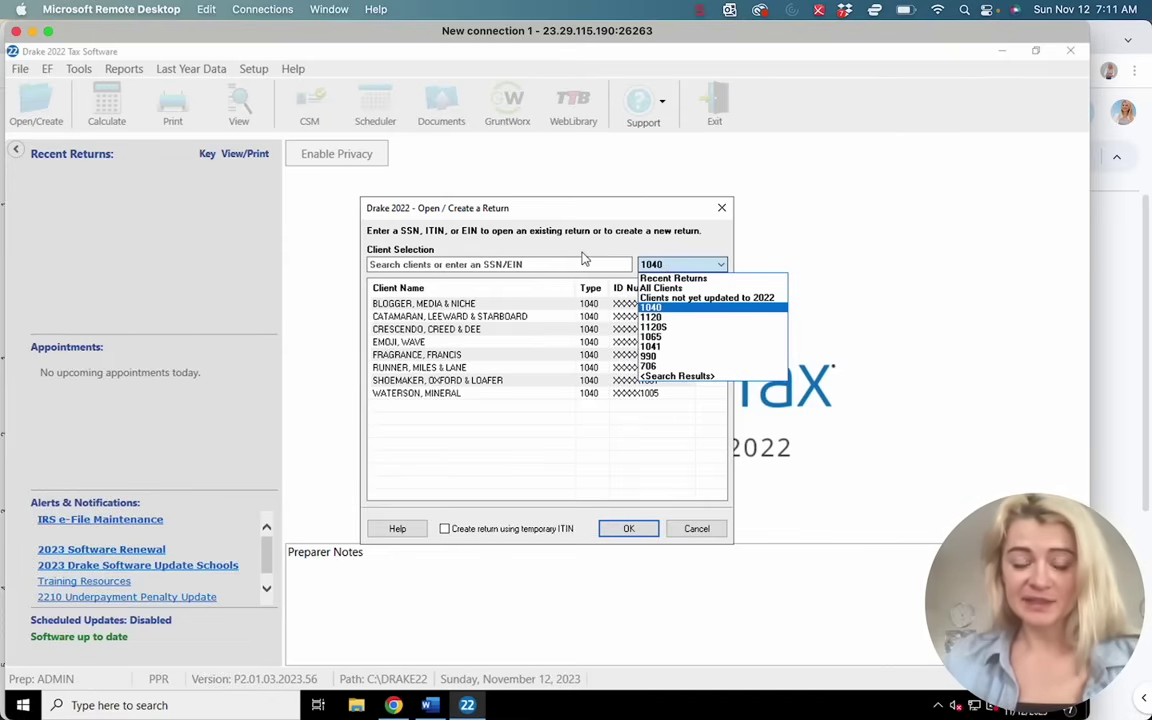
pyautogui.click(540, 237)
pyautogui.click(675, 268)
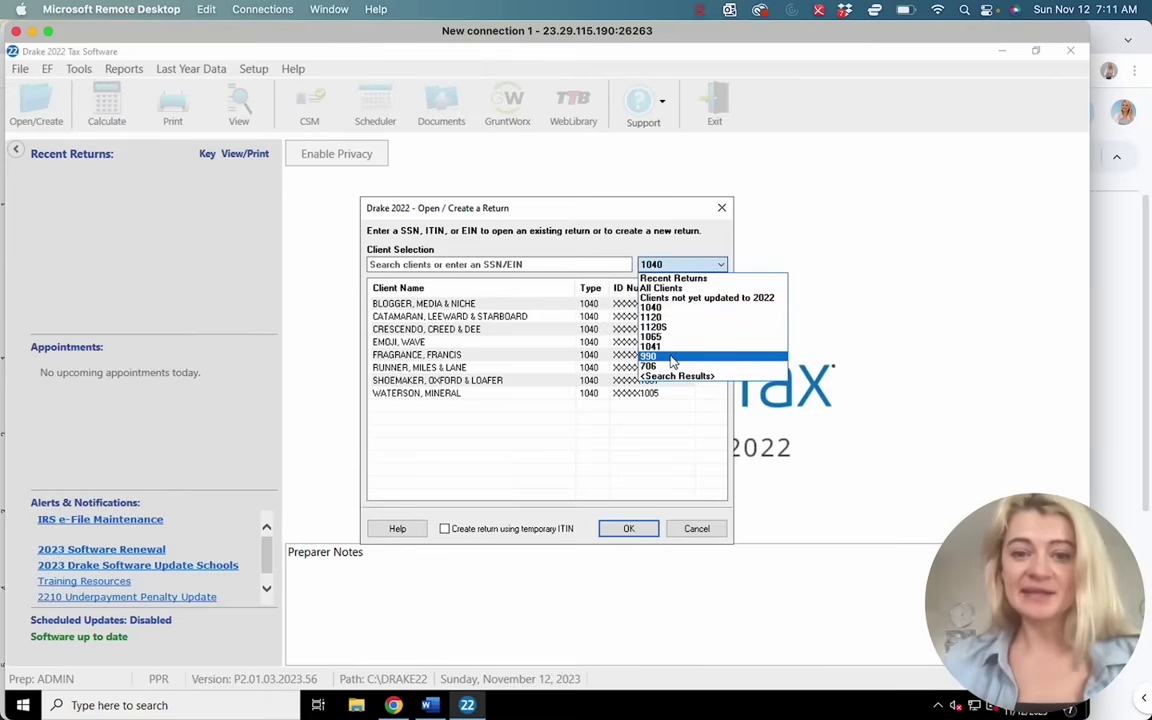
pyautogui.click(548, 229)
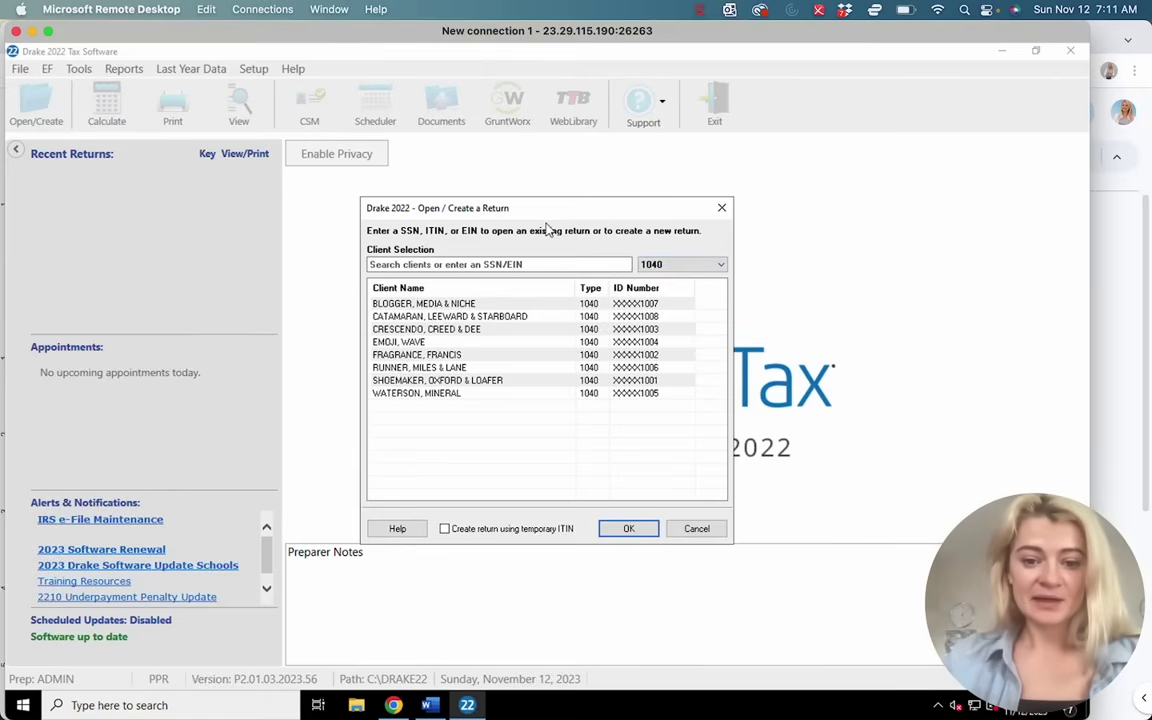
pyautogui.click(722, 209)
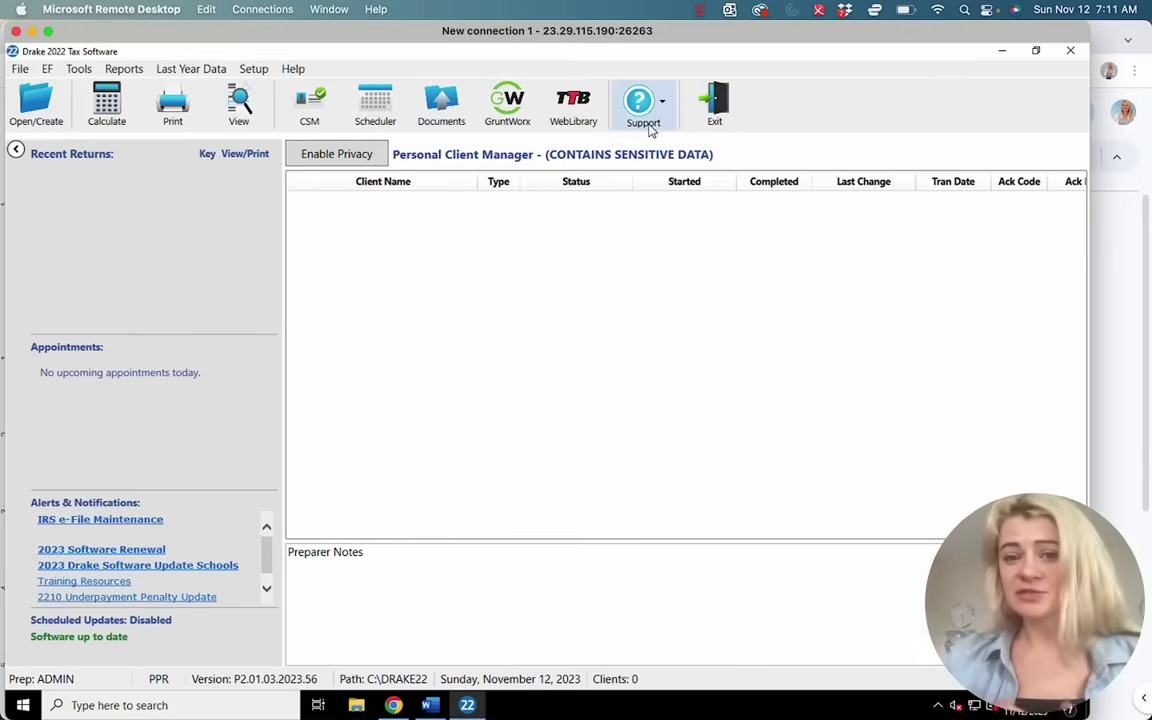
pyautogui.click(20, 70)
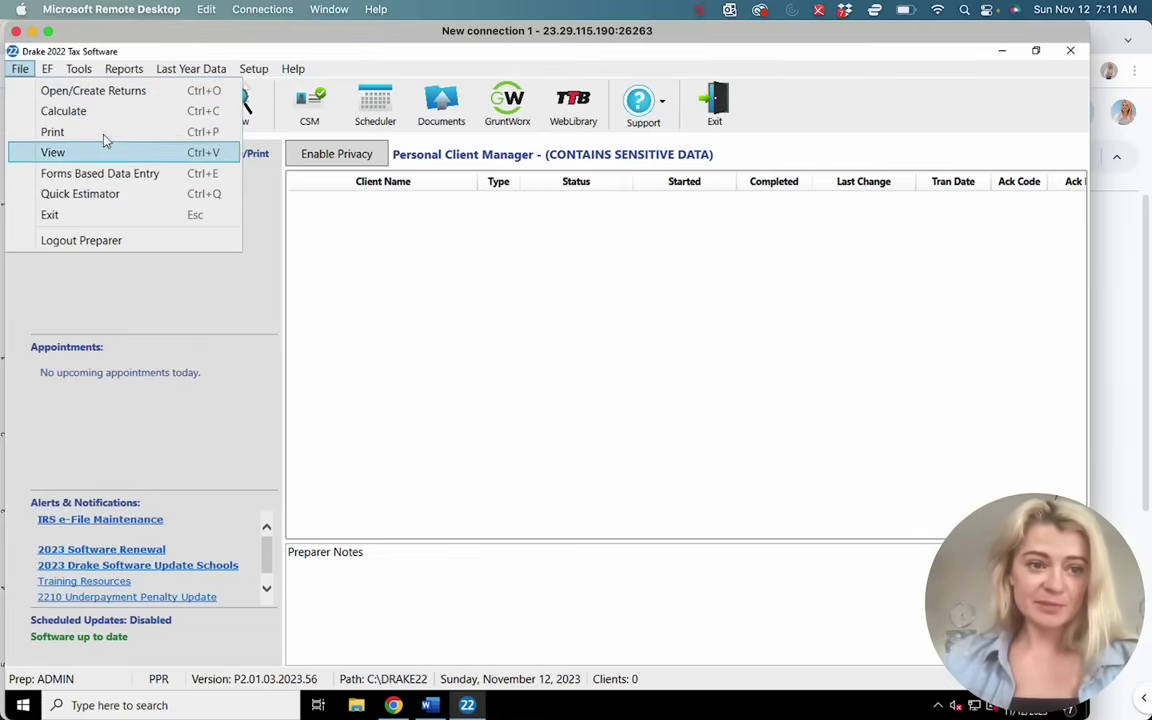
pyautogui.click(108, 66)
pyautogui.click(78, 68)
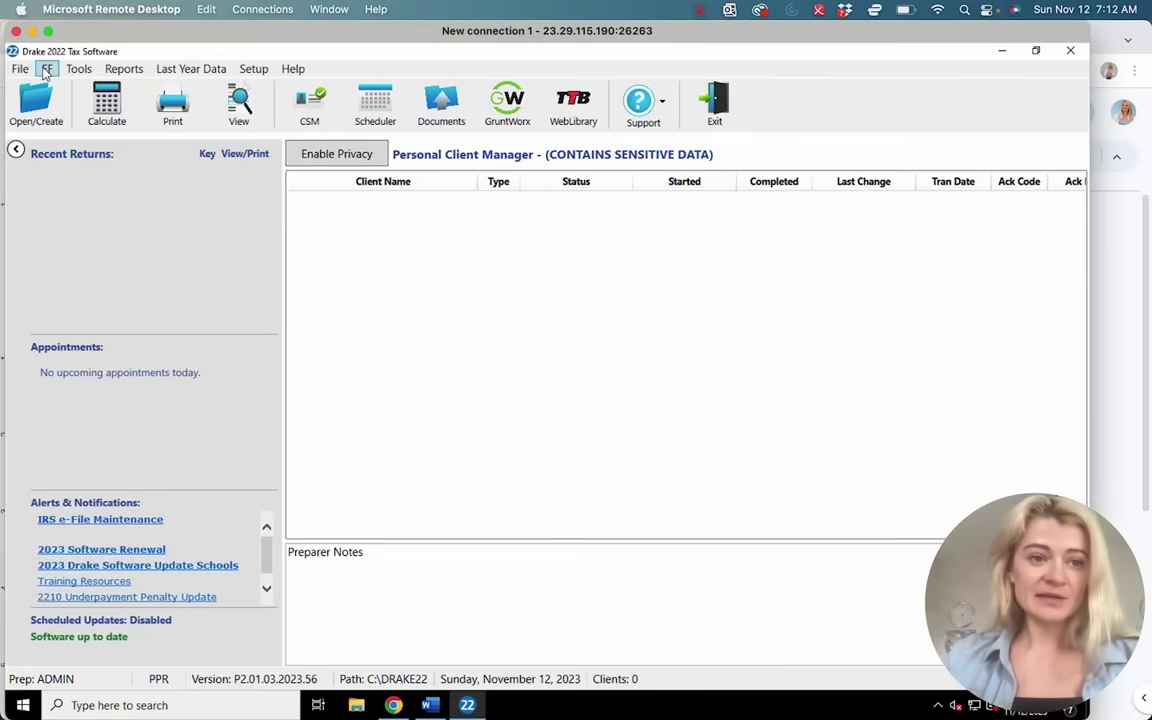
pyautogui.click(47, 70)
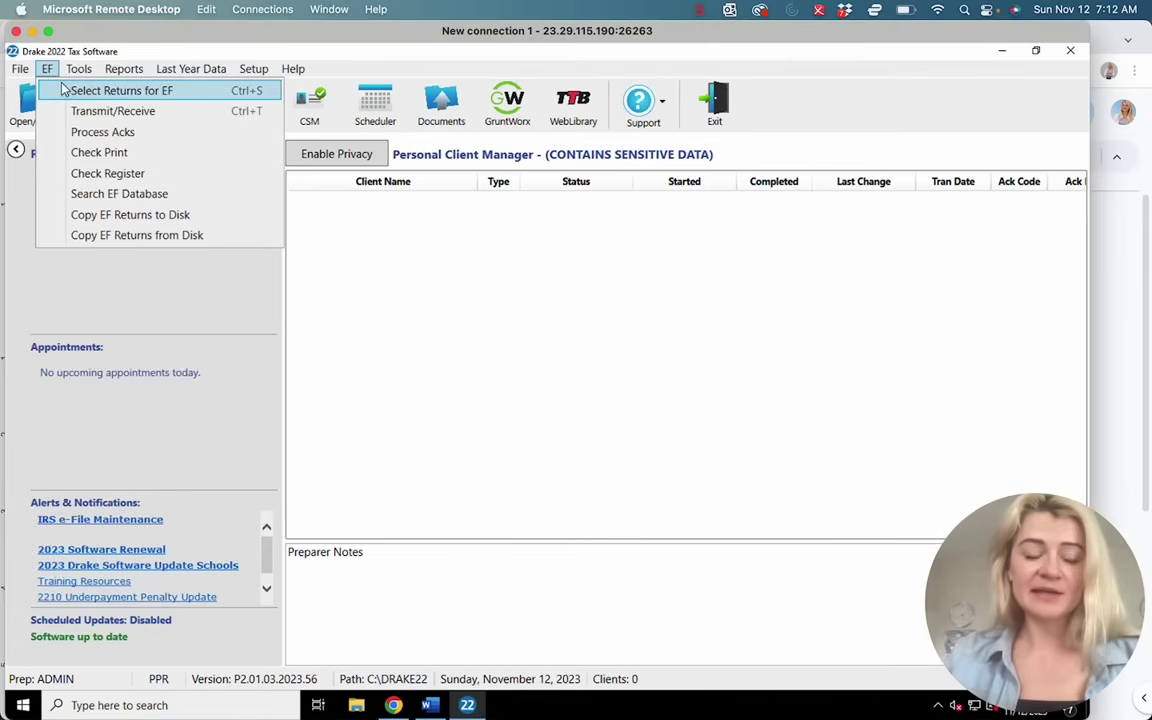
pyautogui.click(100, 90)
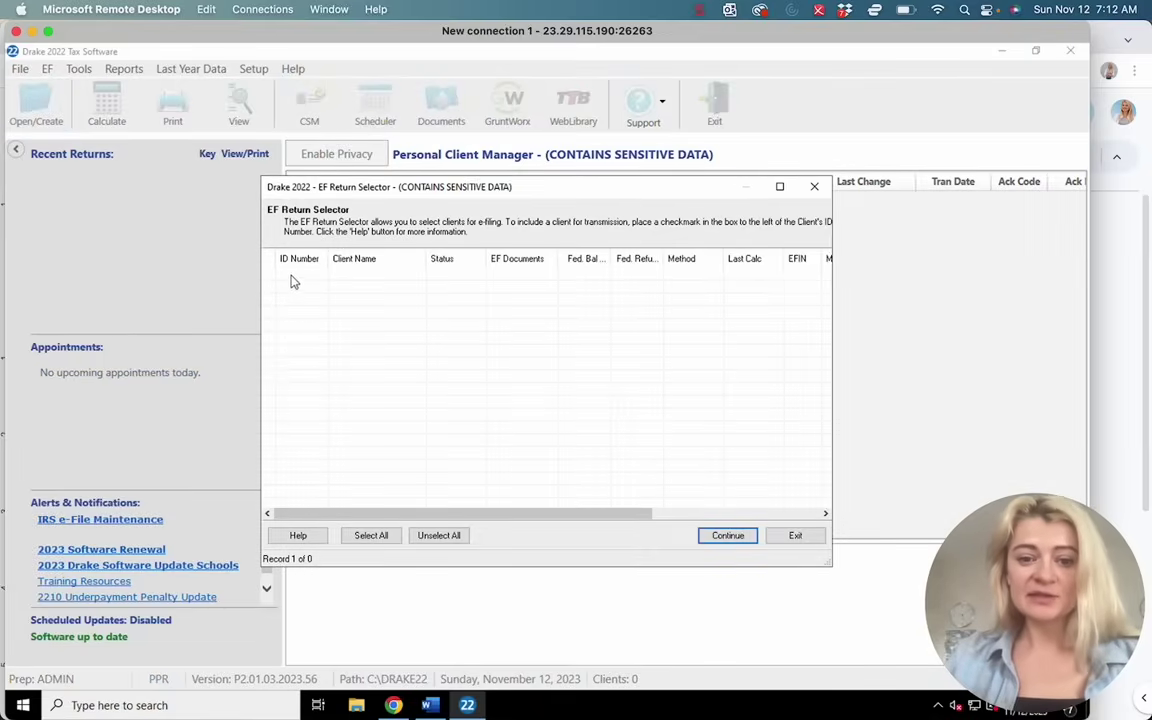
pyautogui.click(814, 187)
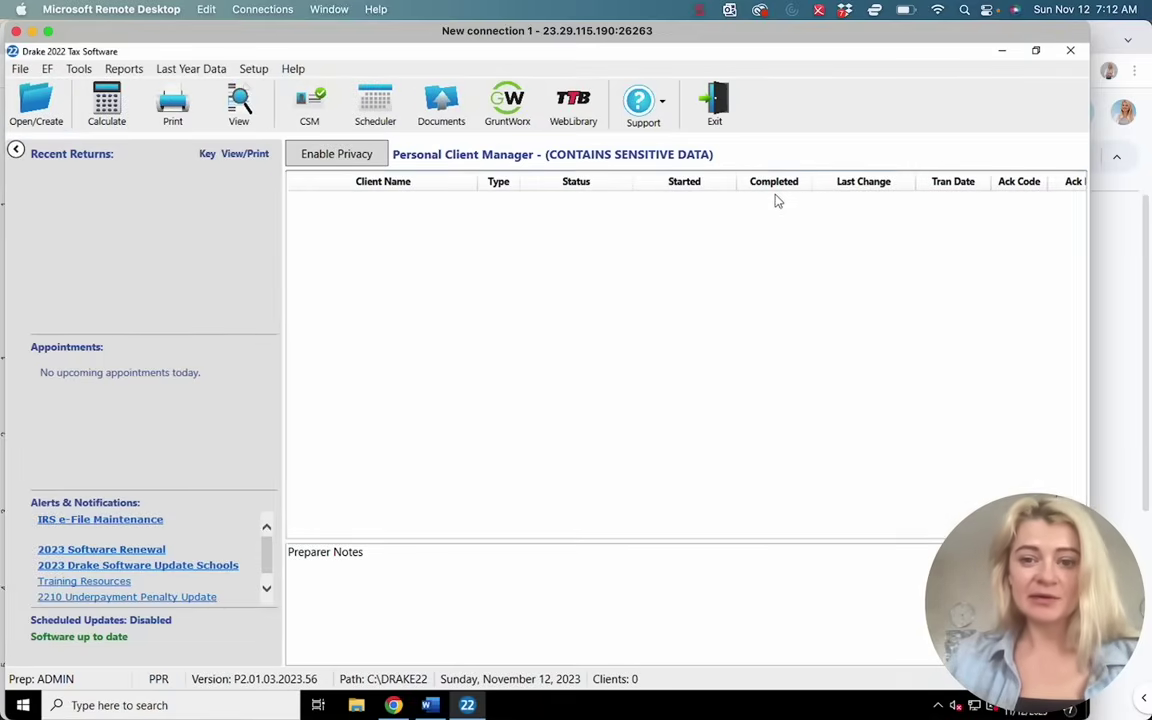
pyautogui.click(47, 70)
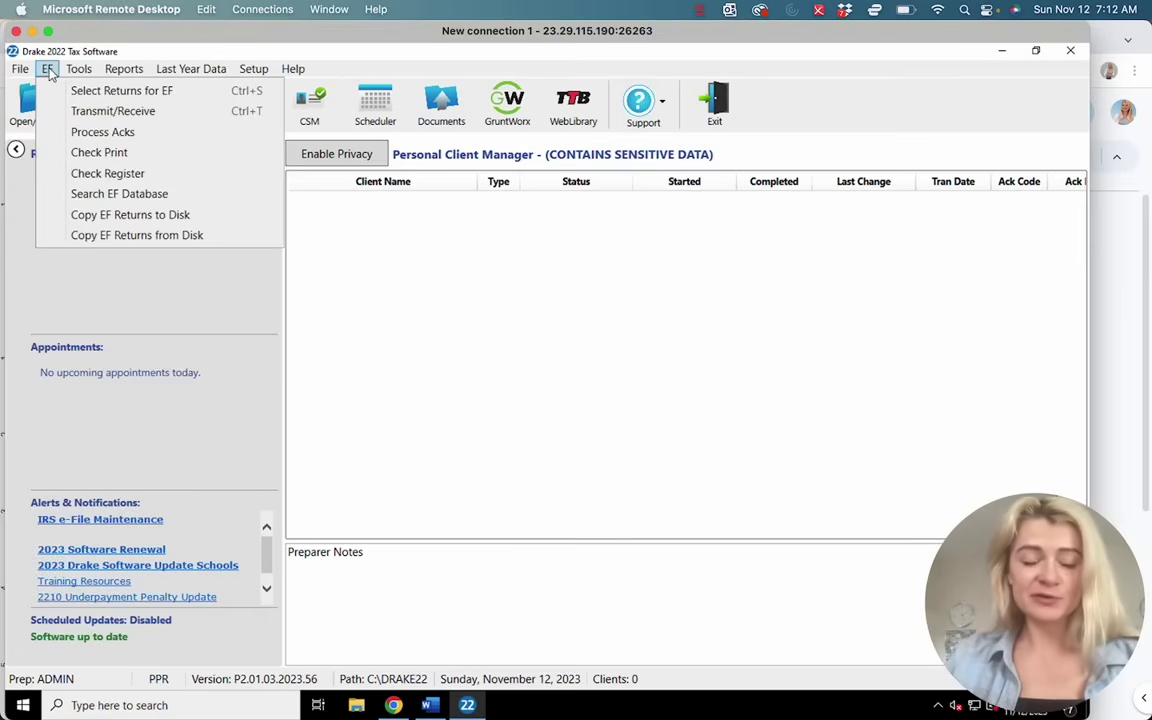
pyautogui.click(110, 111)
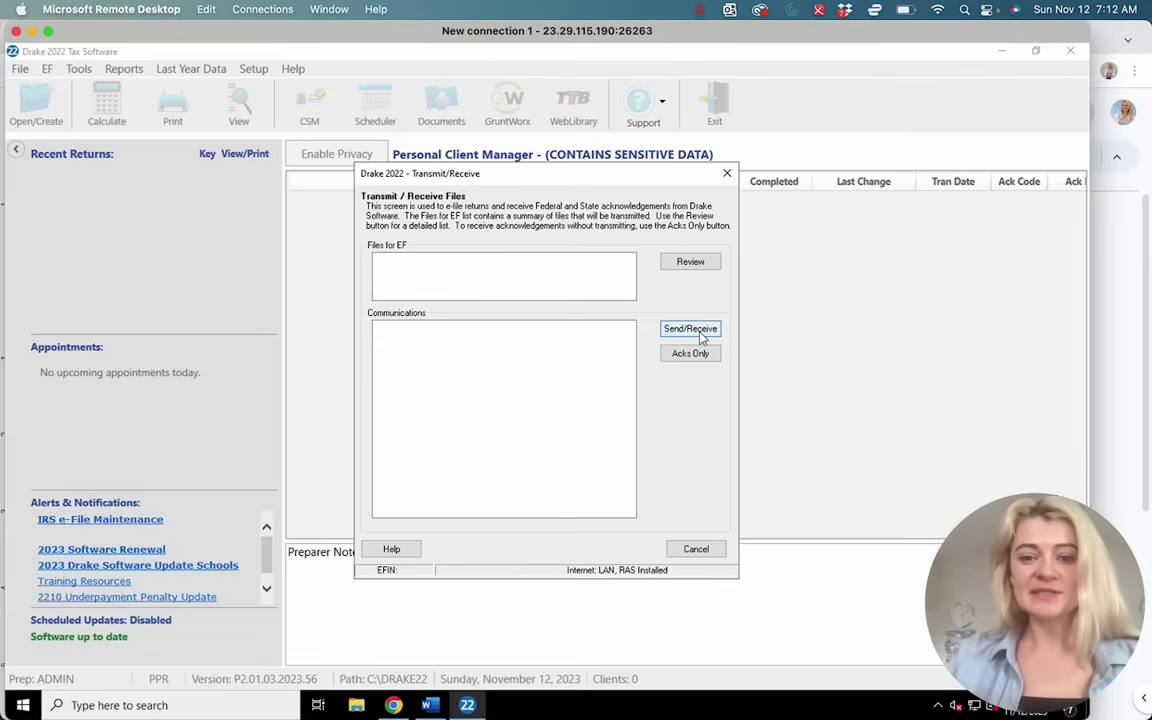
pyautogui.click(728, 176)
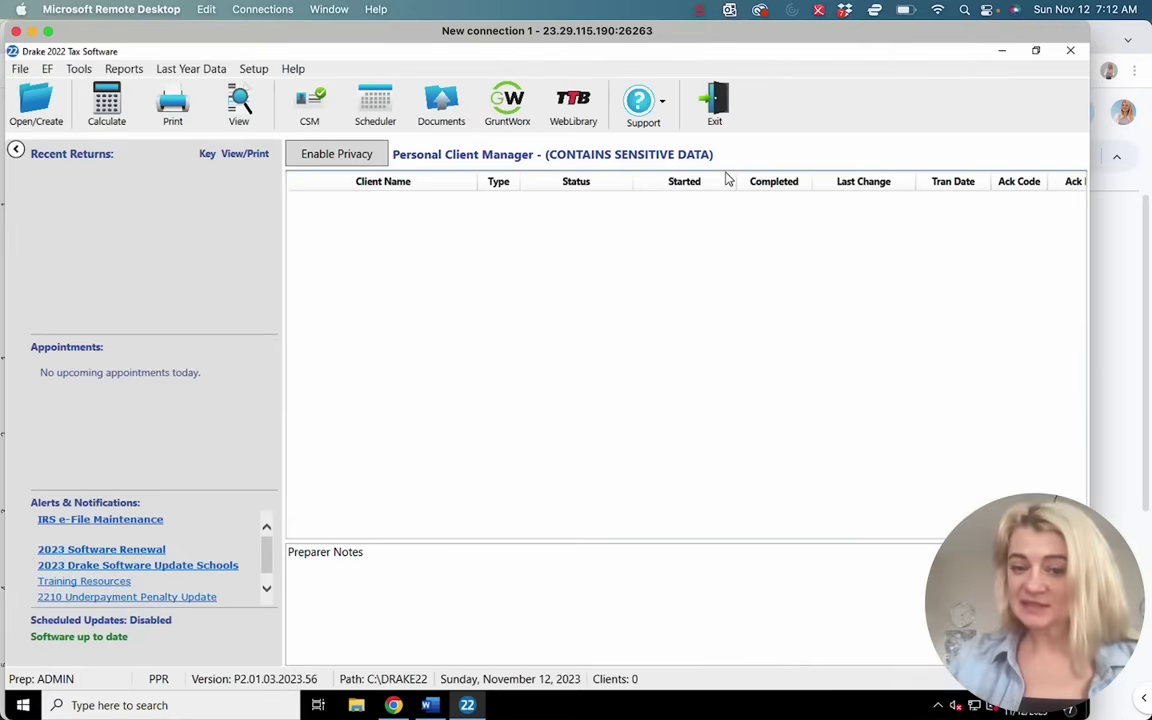
pyautogui.click(47, 70)
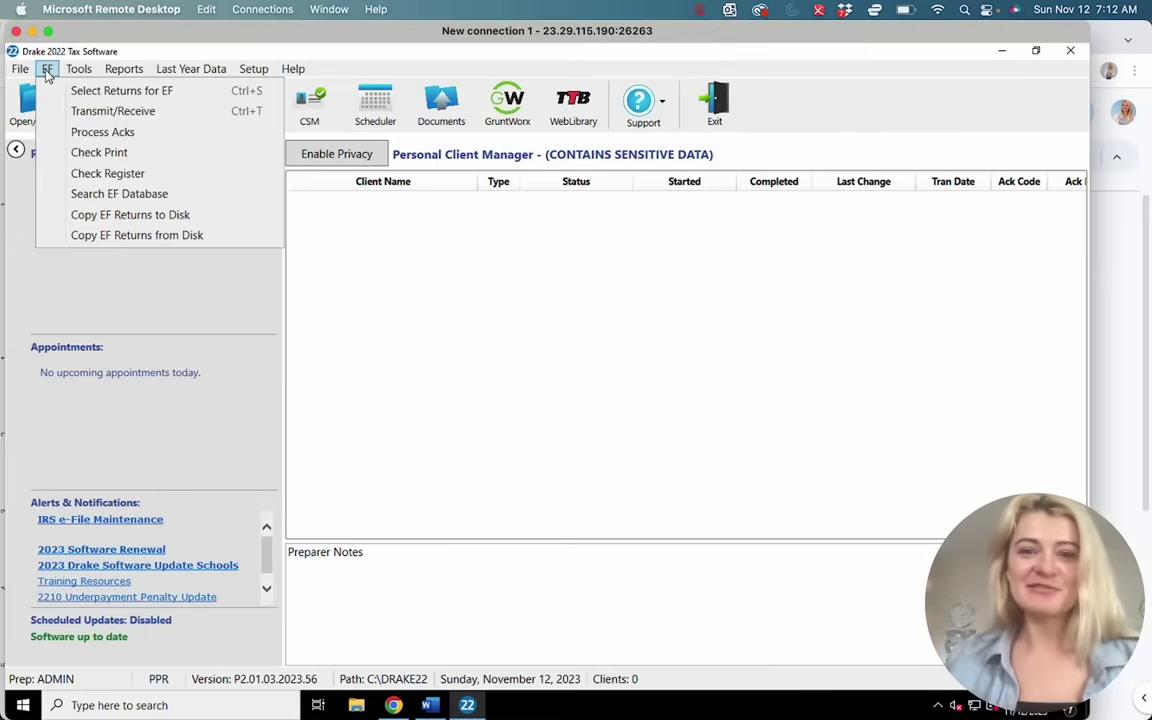
pyautogui.click(100, 132)
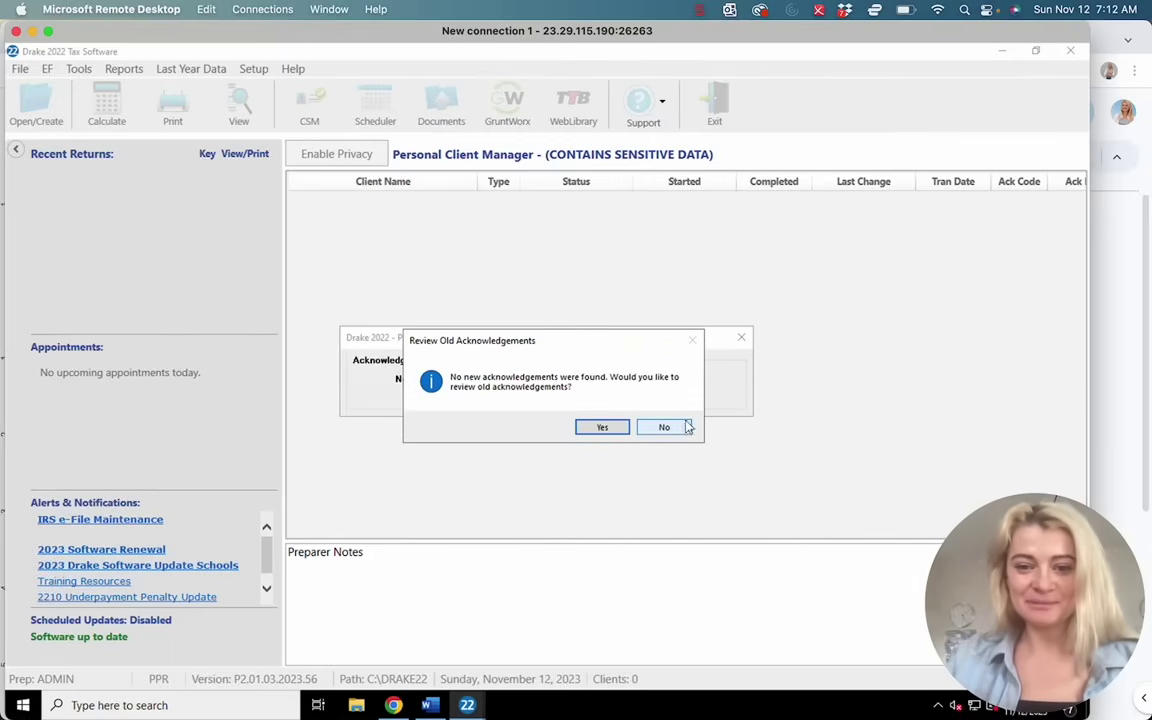
pyautogui.click(664, 427)
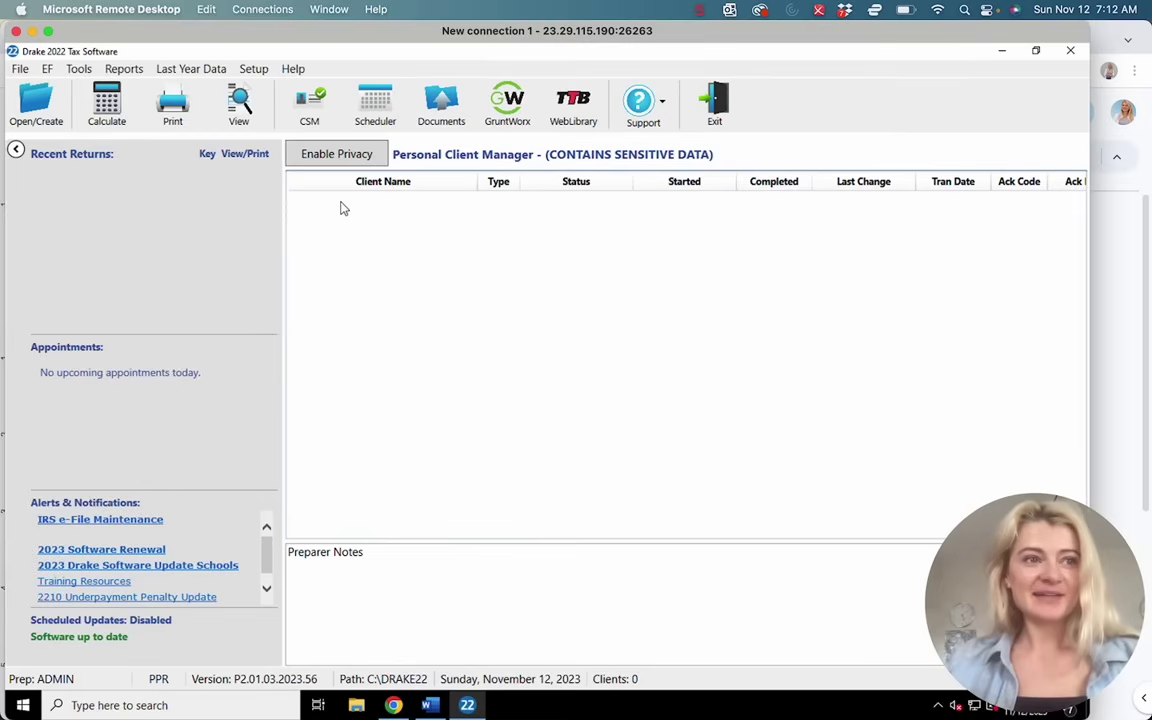
# Search Open/Create for the client by name and dismiss the client-not-found message.
pyautogui.click(40, 112)
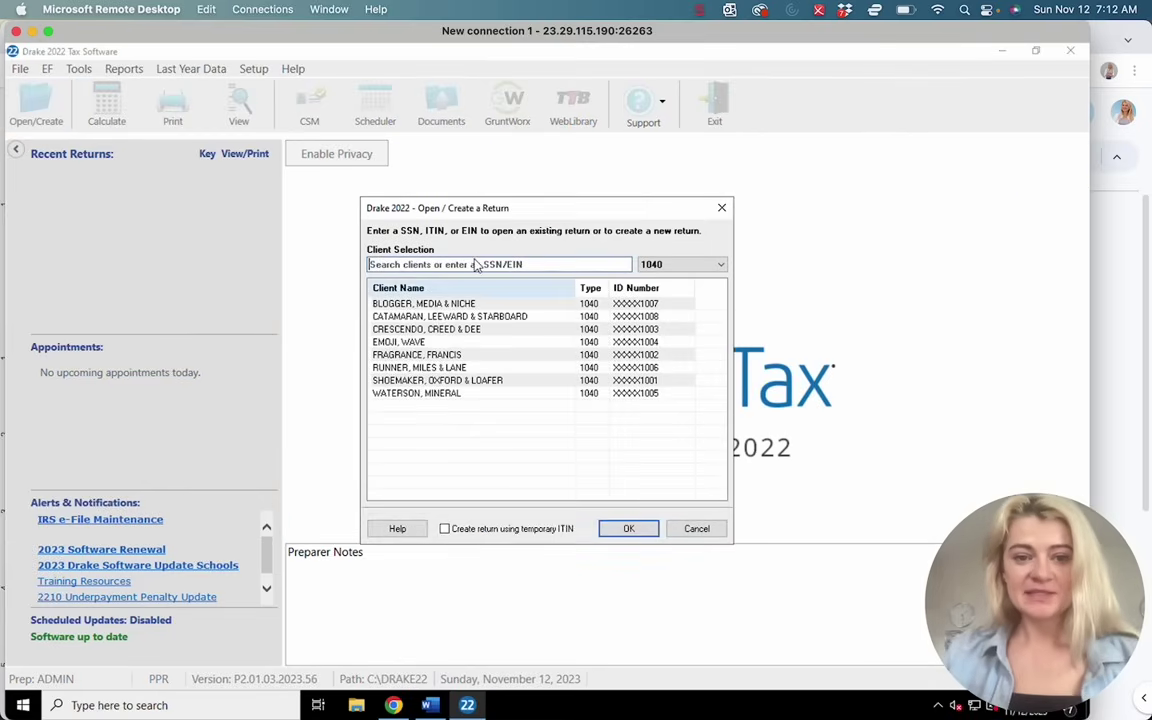
pyautogui.write('a')
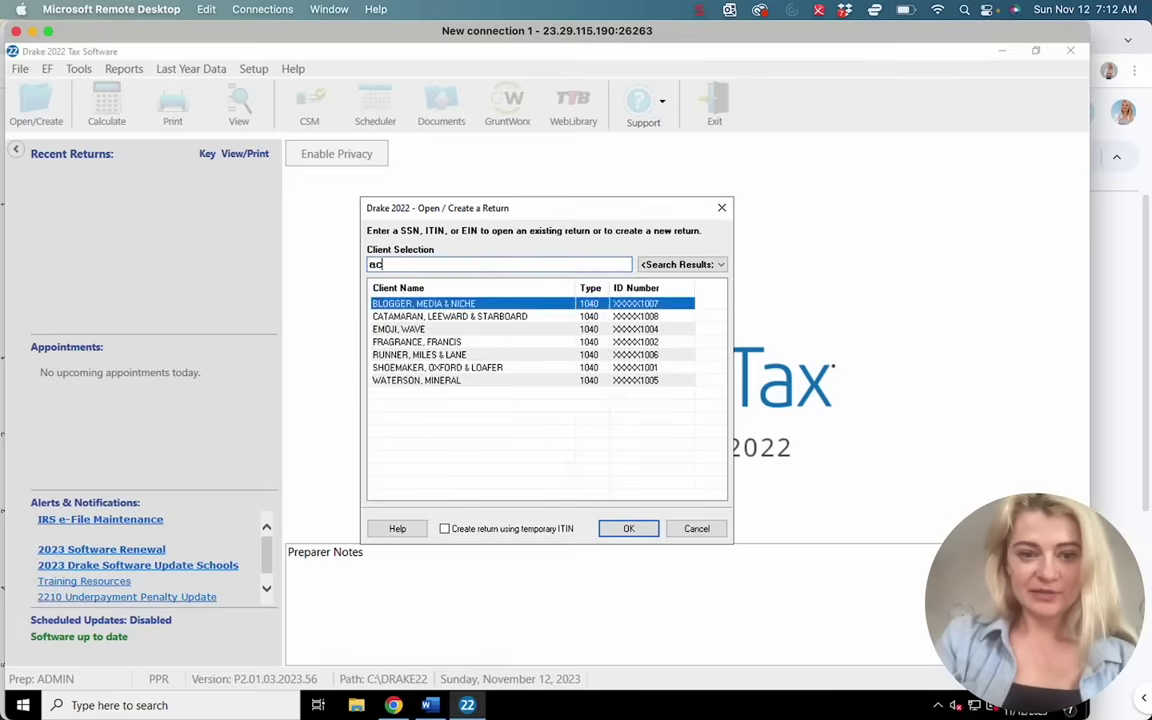
pyautogui.press('BackSpace')
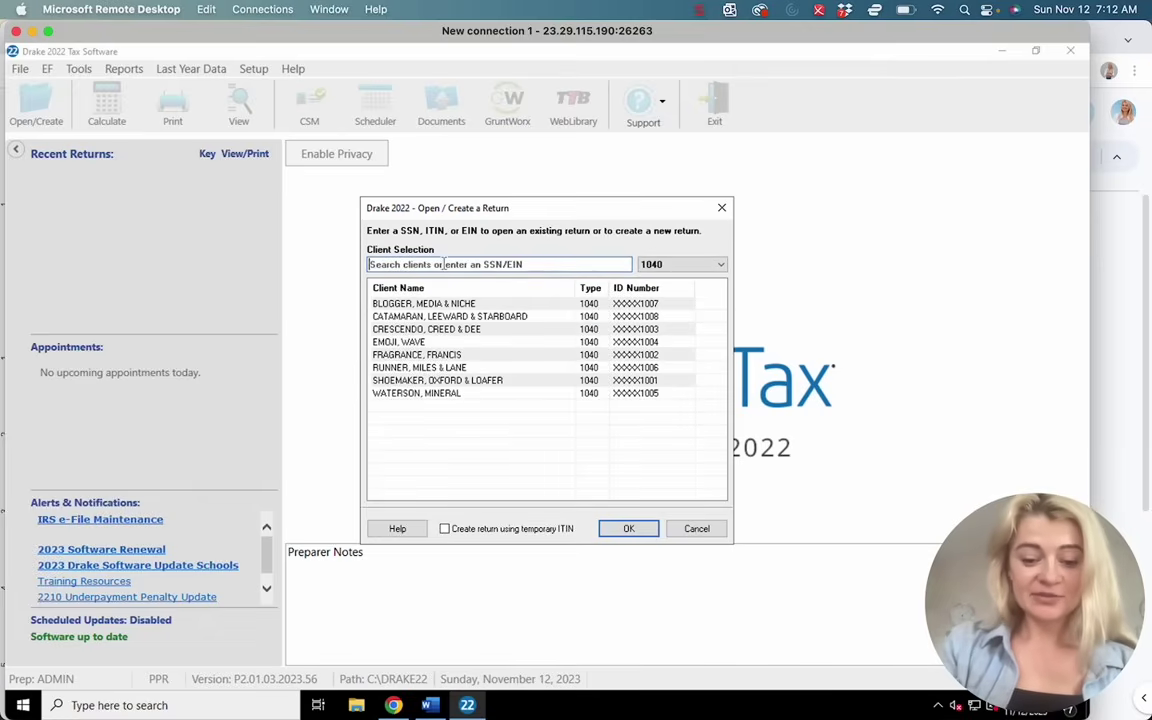
pyautogui.write('J')
pyautogui.press('BackSpace')
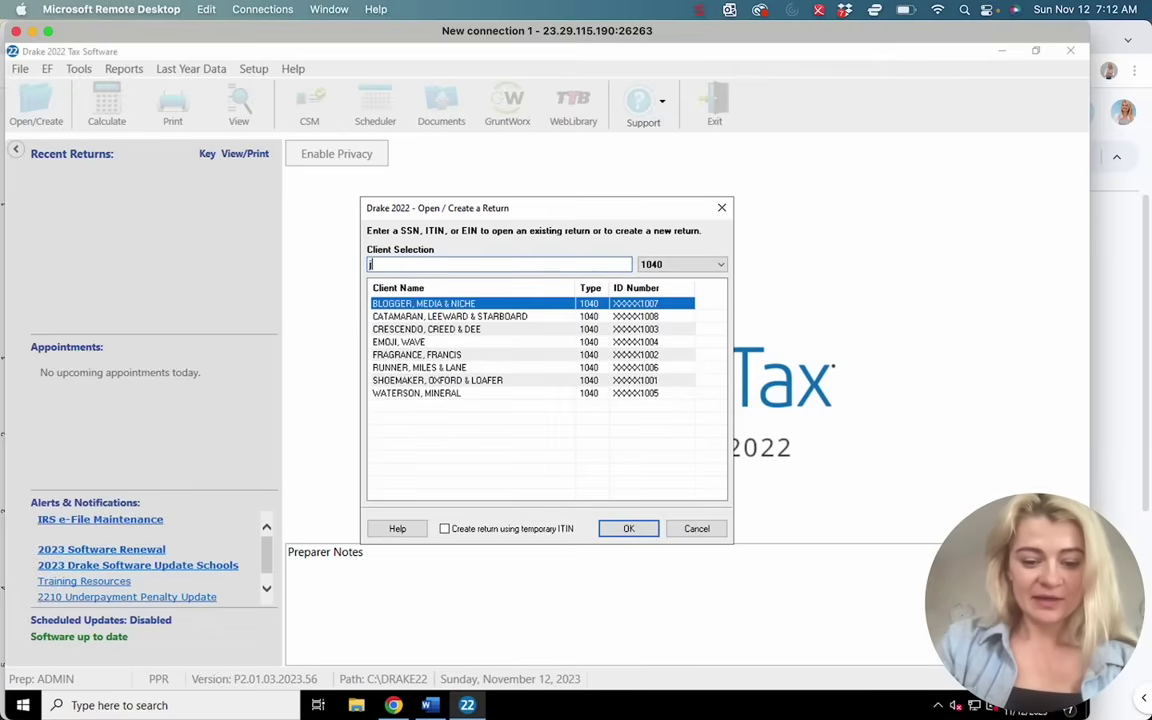
pyautogui.write('jack White')
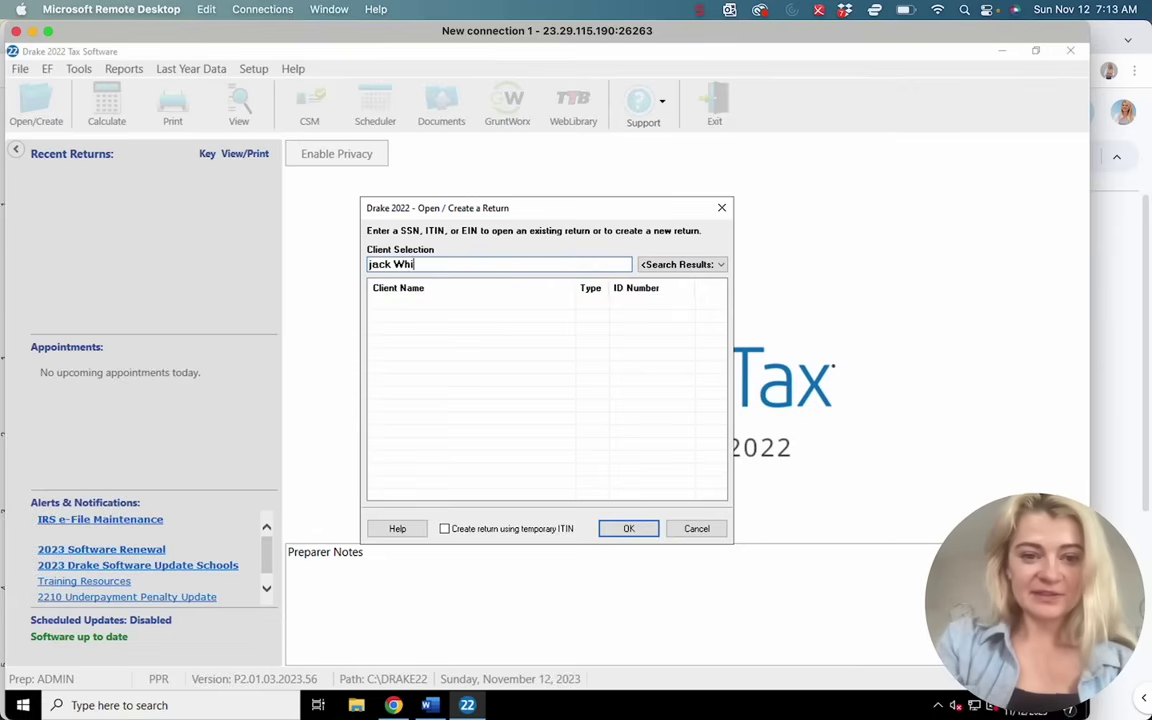
pyautogui.click(628, 528)
pyautogui.click(584, 428)
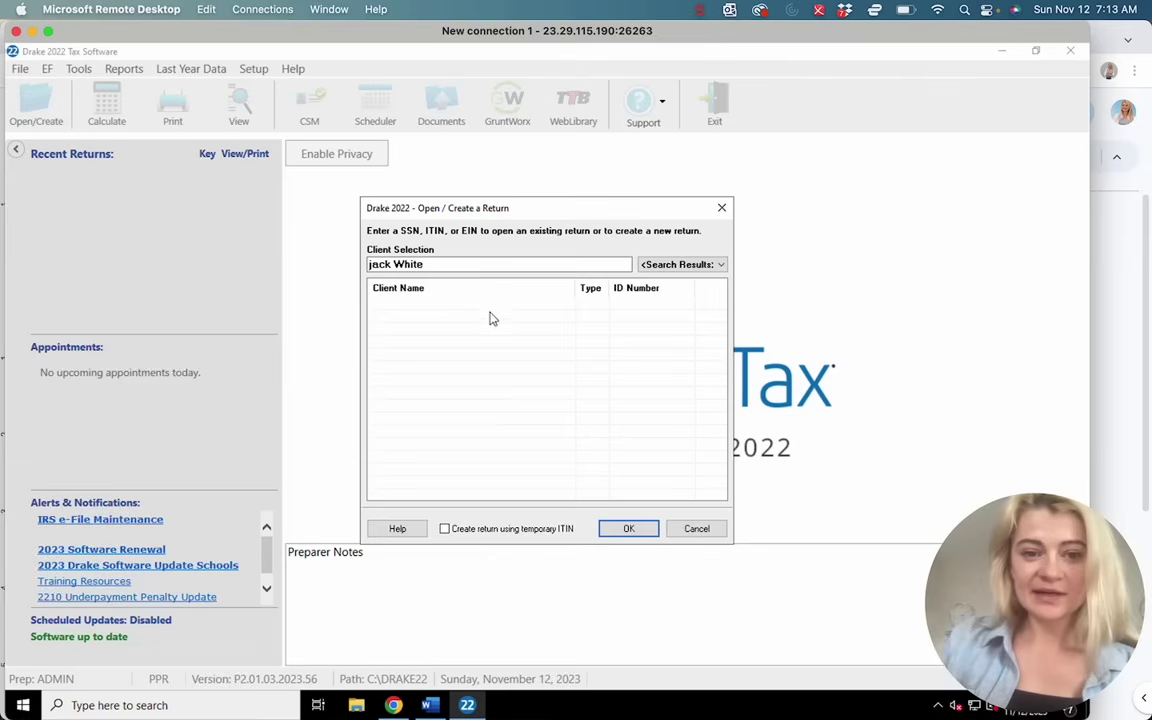
# Replace the name with the taxpayer's SSN and submit it in Client Selection.
pyautogui.moveTo(440, 264); pyautogui.dragTo(342, 260)
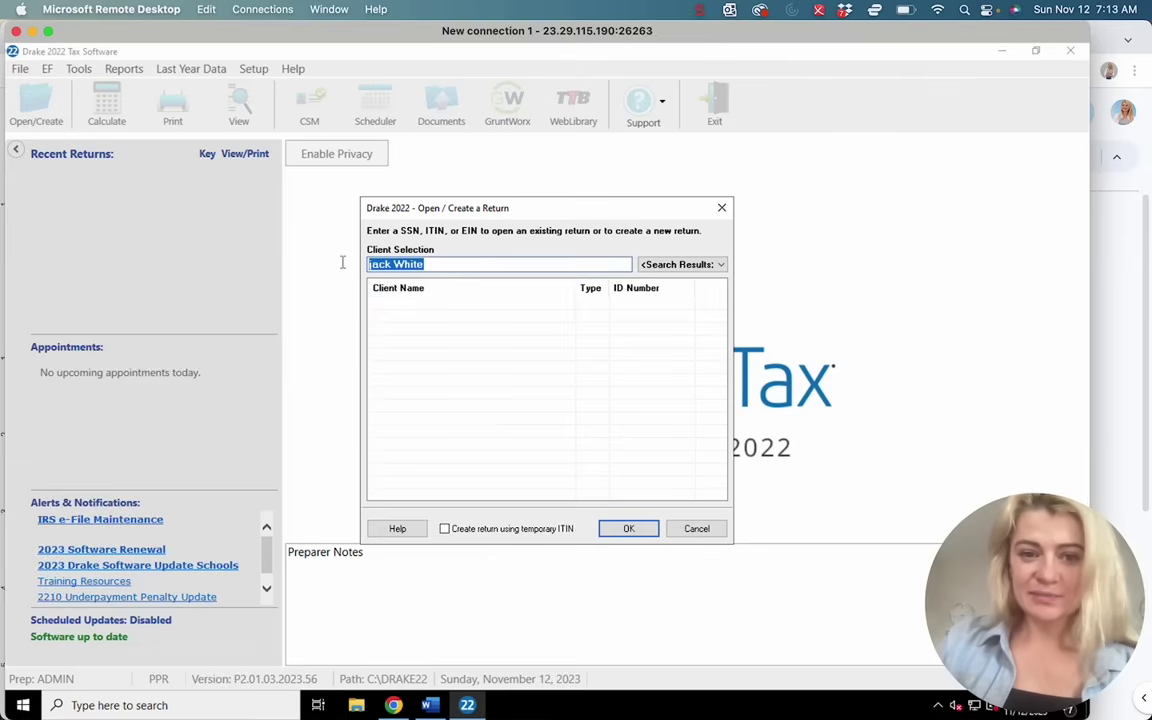
pyautogui.press('BackSpace')
pyautogui.write('999999999')
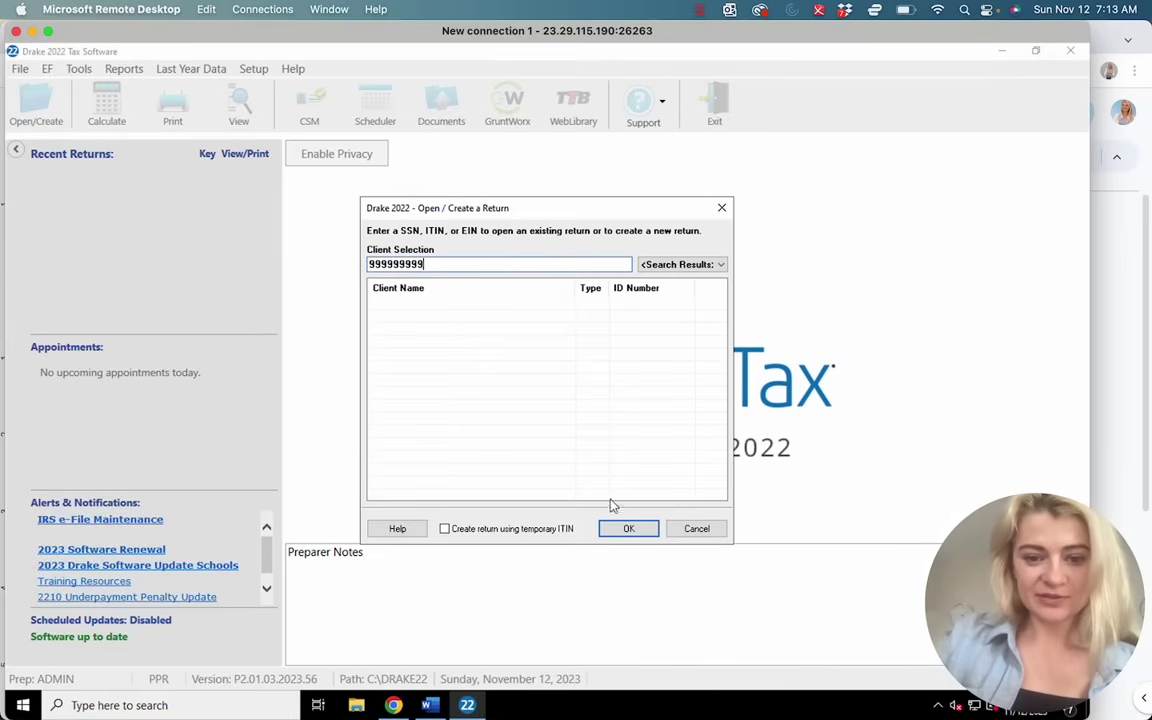
pyautogui.click(627, 529)
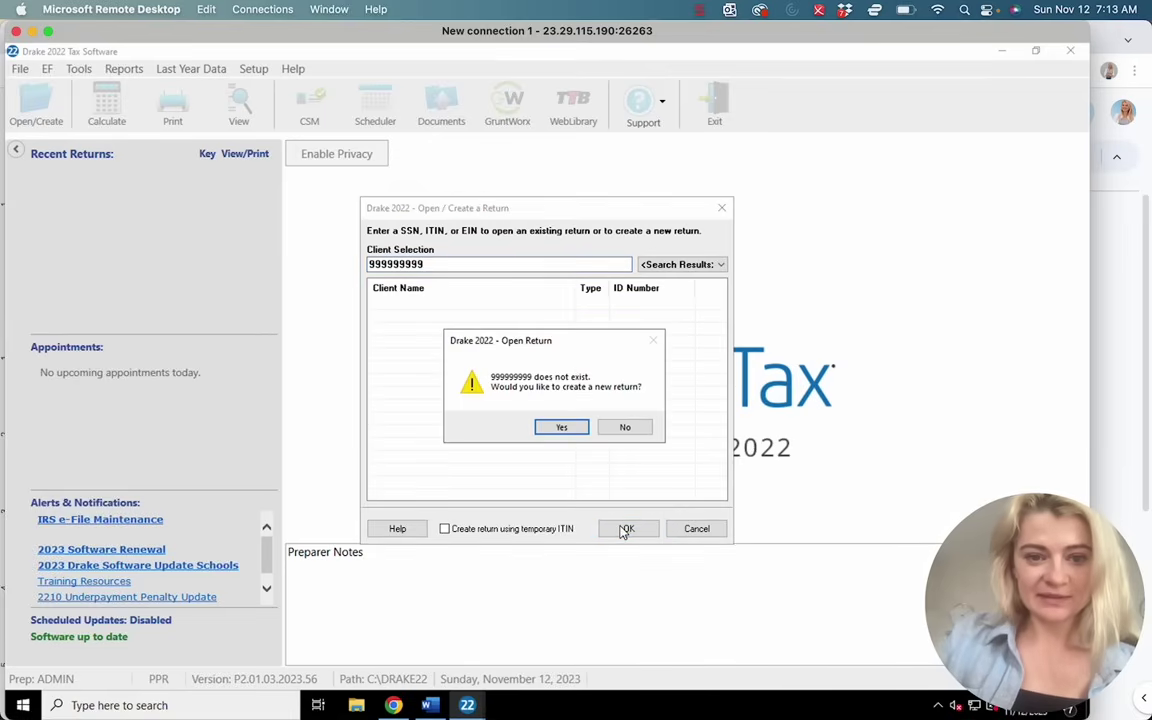
# Confirm creating a new return and re-enter the taxpayer's SSN for verification.
pyautogui.click(562, 428)
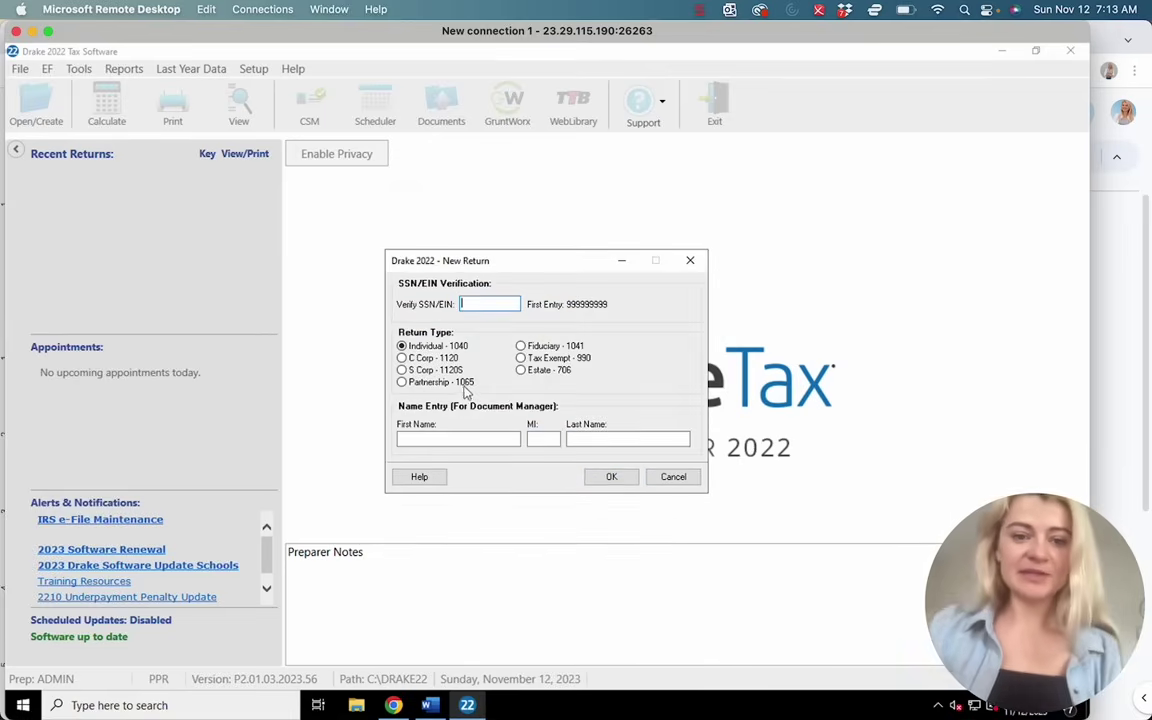
pyautogui.click(402, 444)
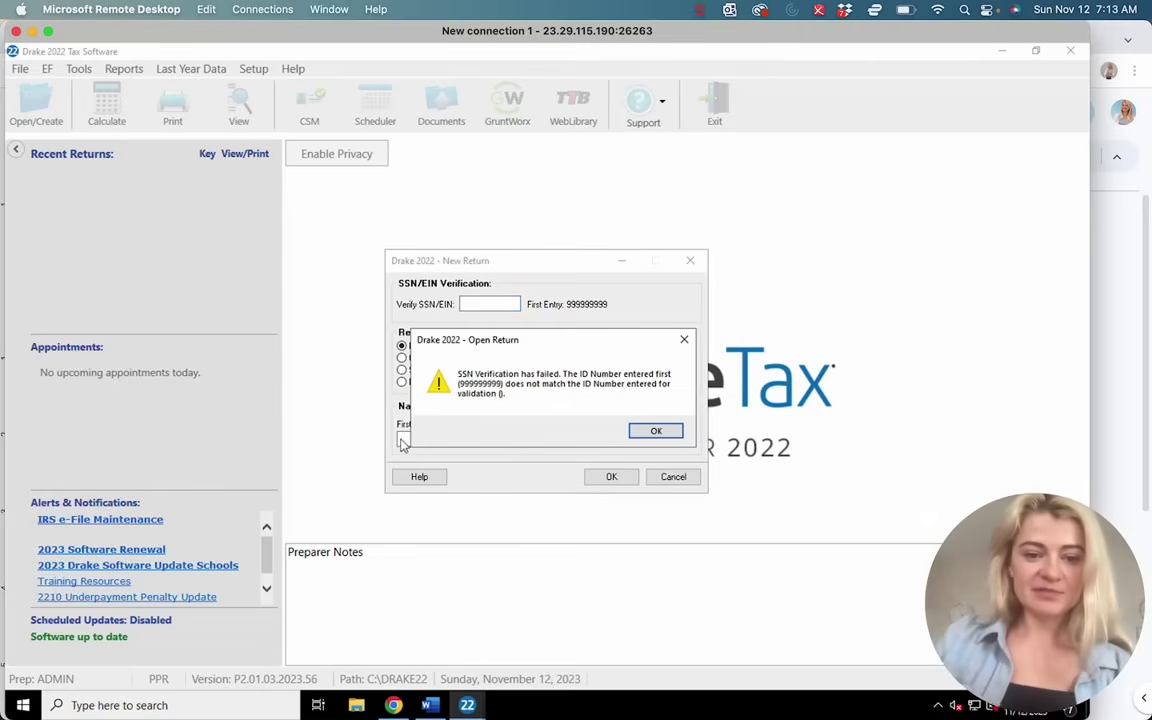
pyautogui.click(684, 339)
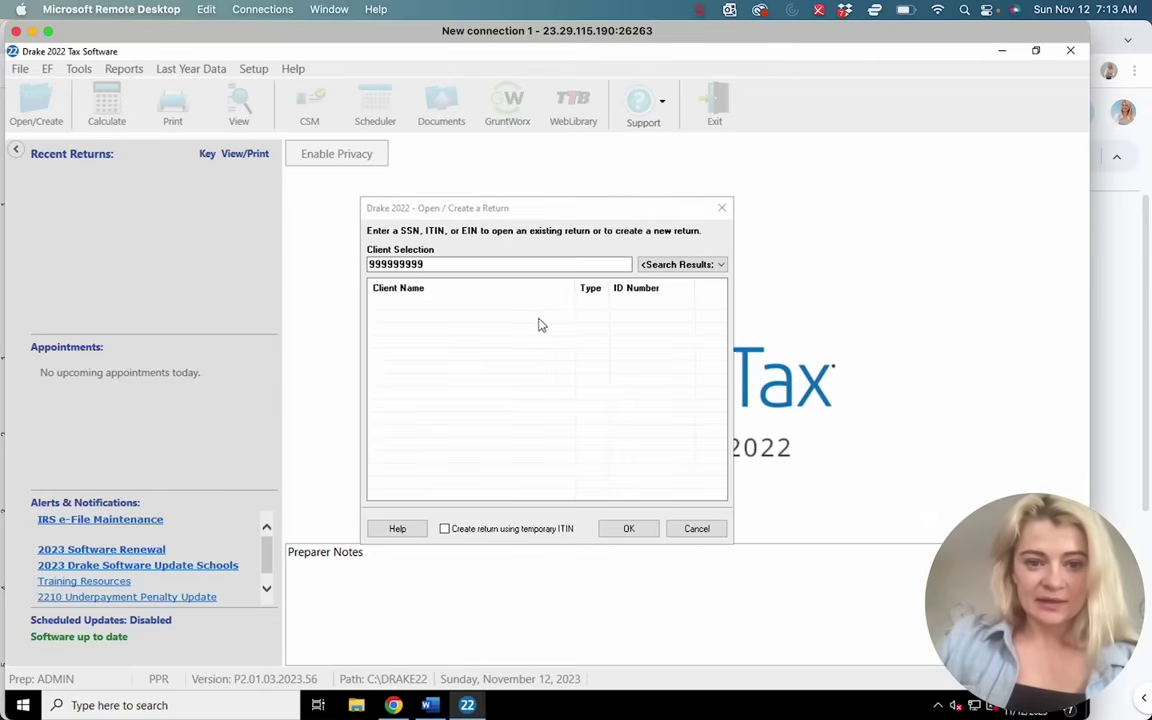
pyautogui.click(626, 528)
pyautogui.press('Return')
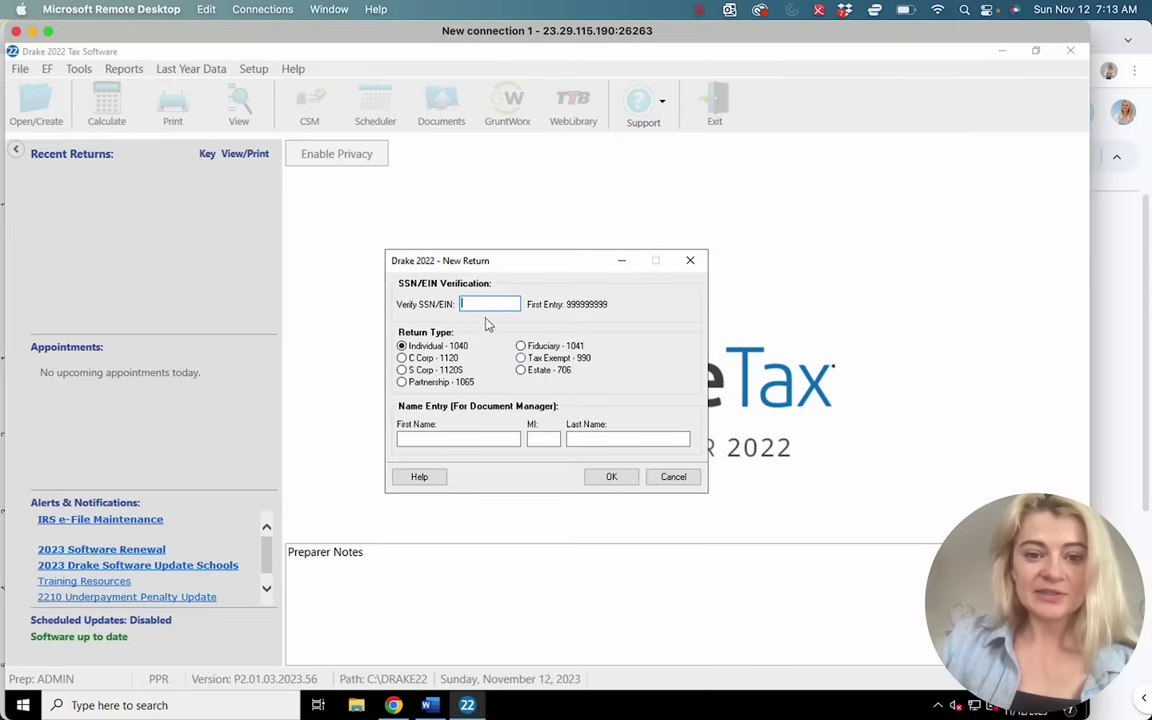
pyautogui.write('999999999')
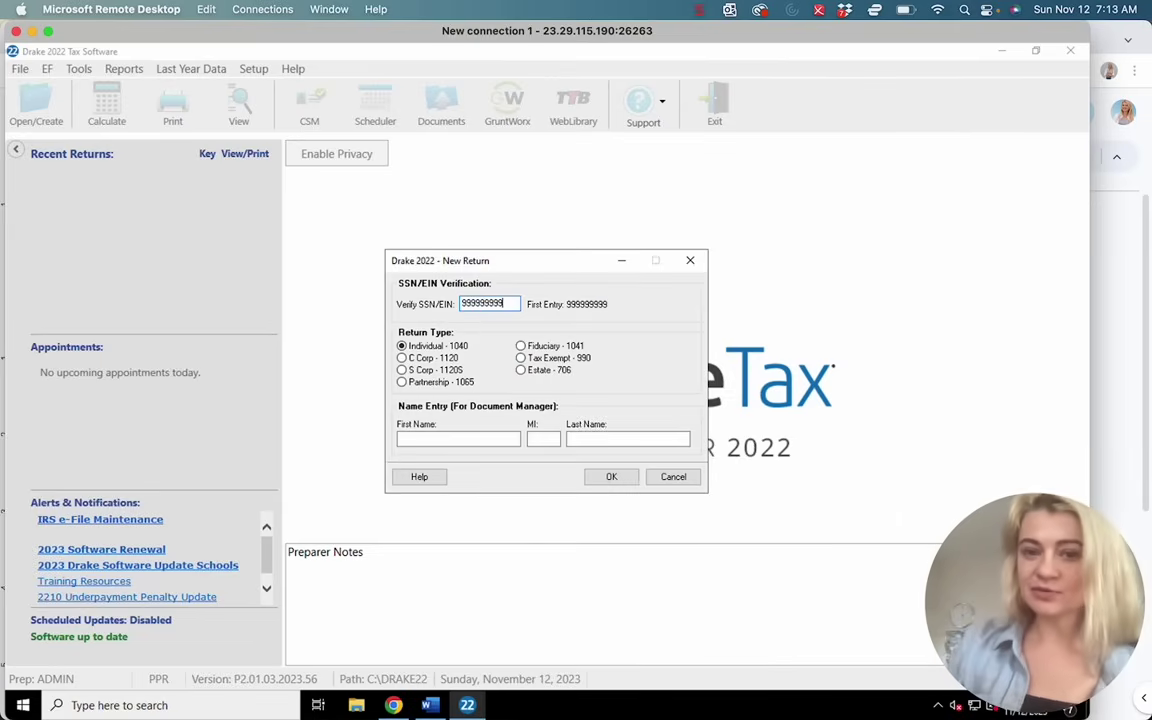
# Enter the taxpayer's first and last name, create the Individual 1040 return, and dismiss the Pay Per Return warning.
pyautogui.click(450, 441)
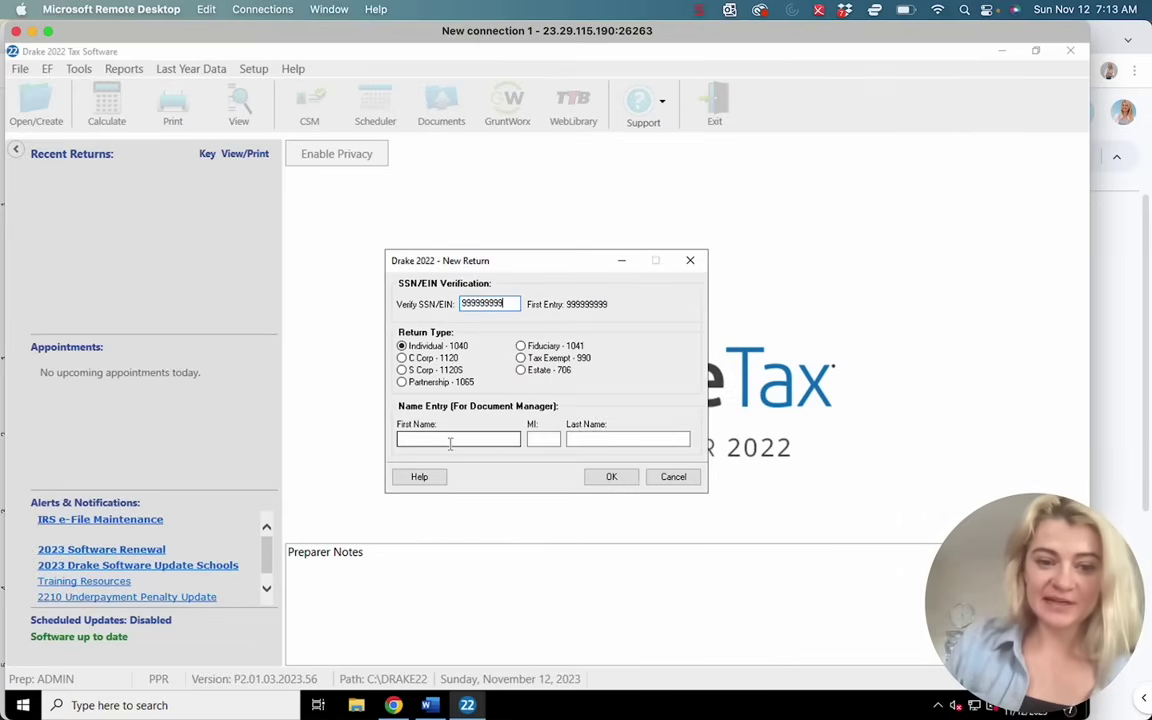
pyautogui.write('Jack')
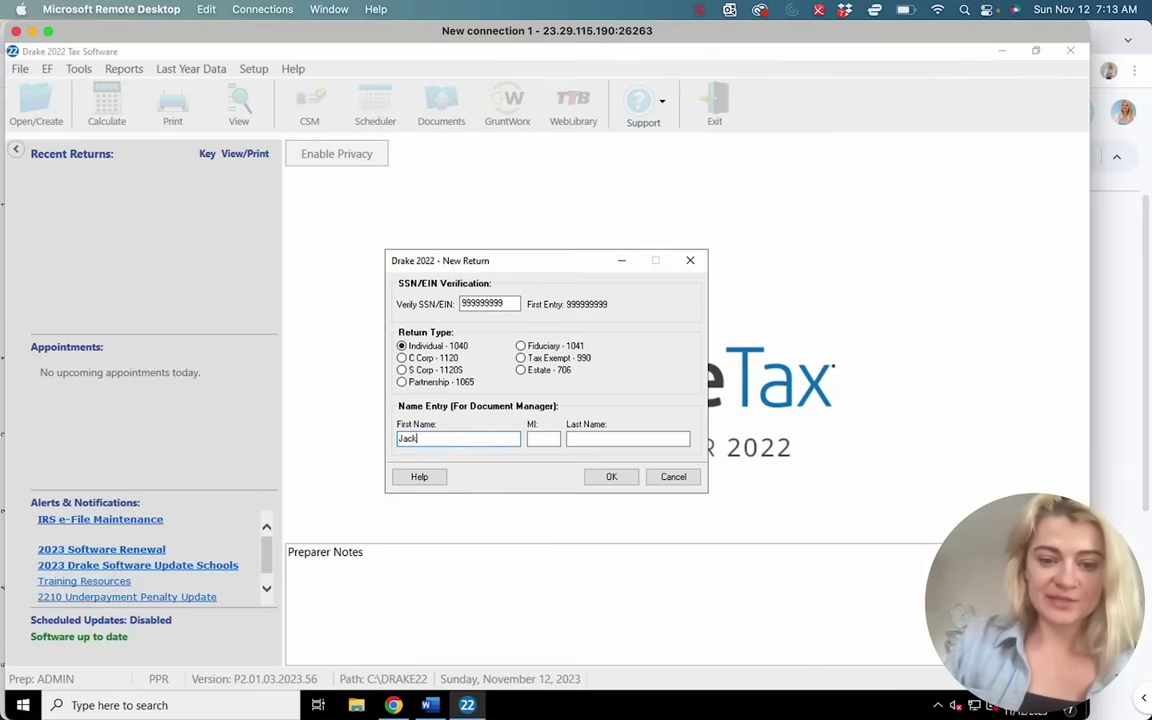
pyautogui.click(610, 439)
pyautogui.write('White')
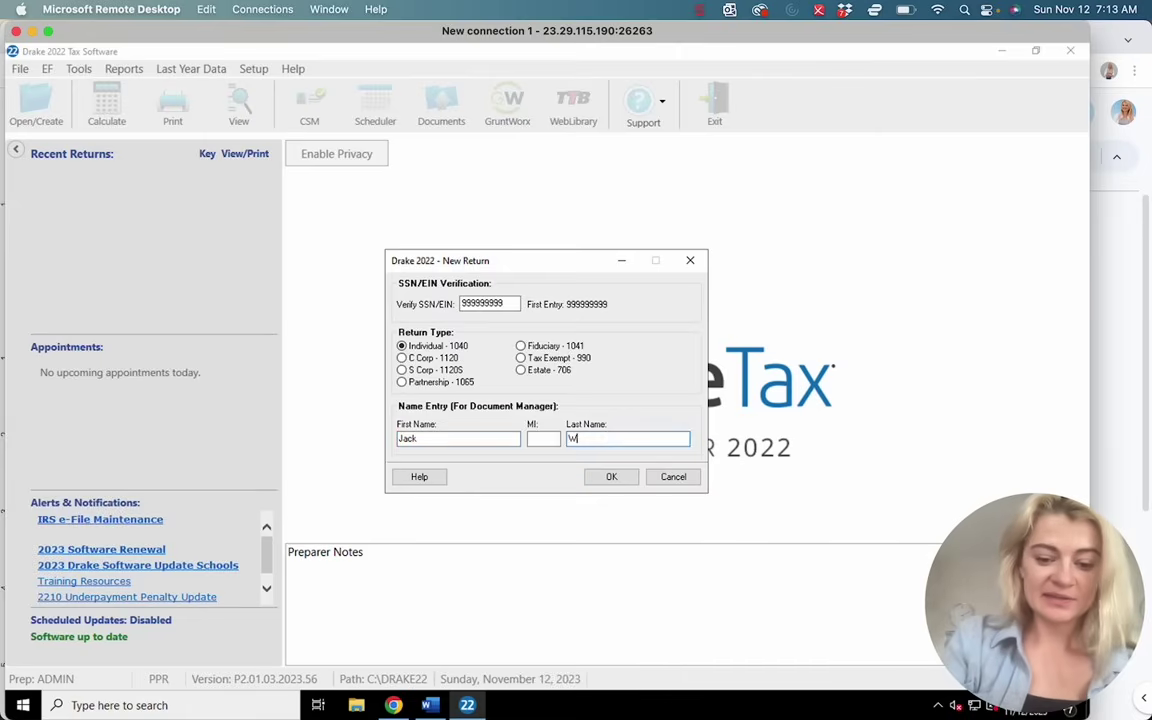
pyautogui.click(610, 477)
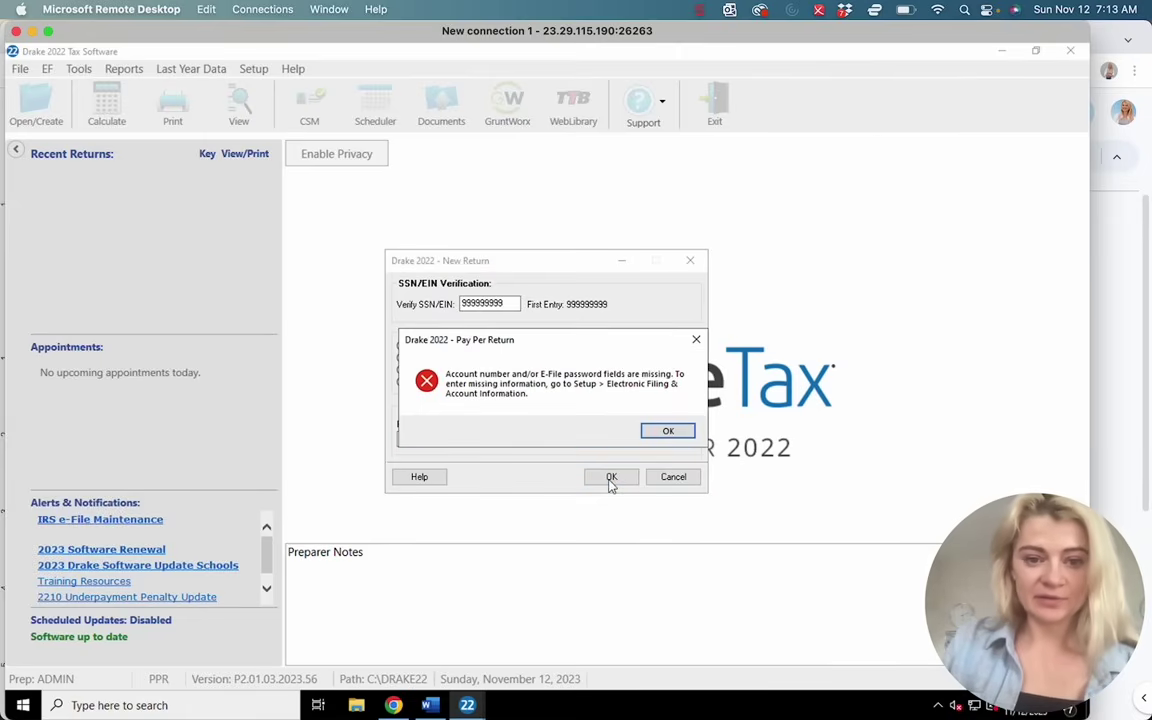
pyautogui.click(668, 436)
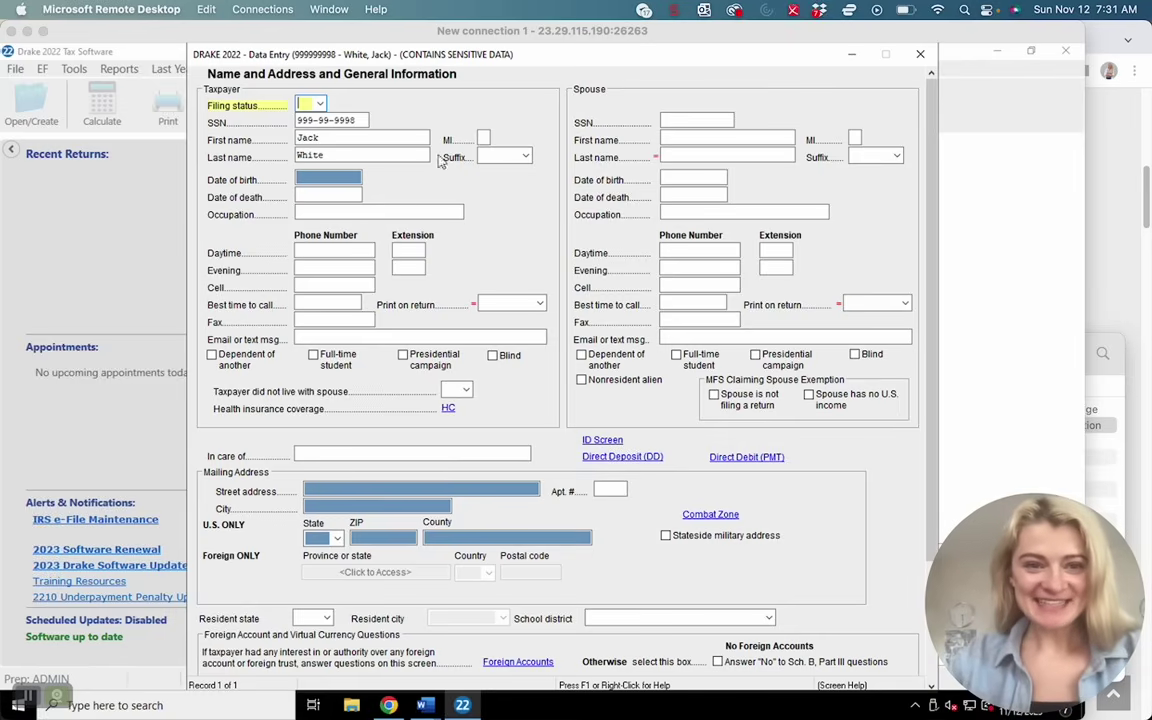
# Reposition the screen 1 window, attempt to close it, and dismiss the warning.
pyautogui.moveTo(537, 55); pyautogui.dragTo(360, 72)
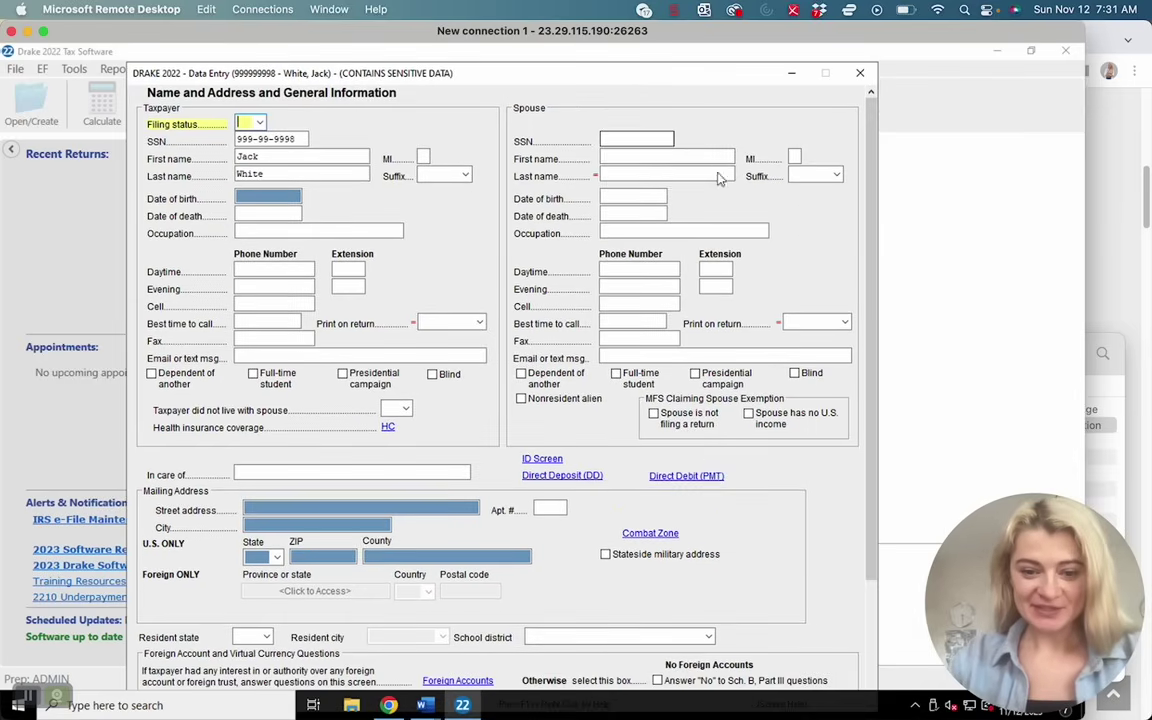
pyautogui.scroll(-3, 434, 510)
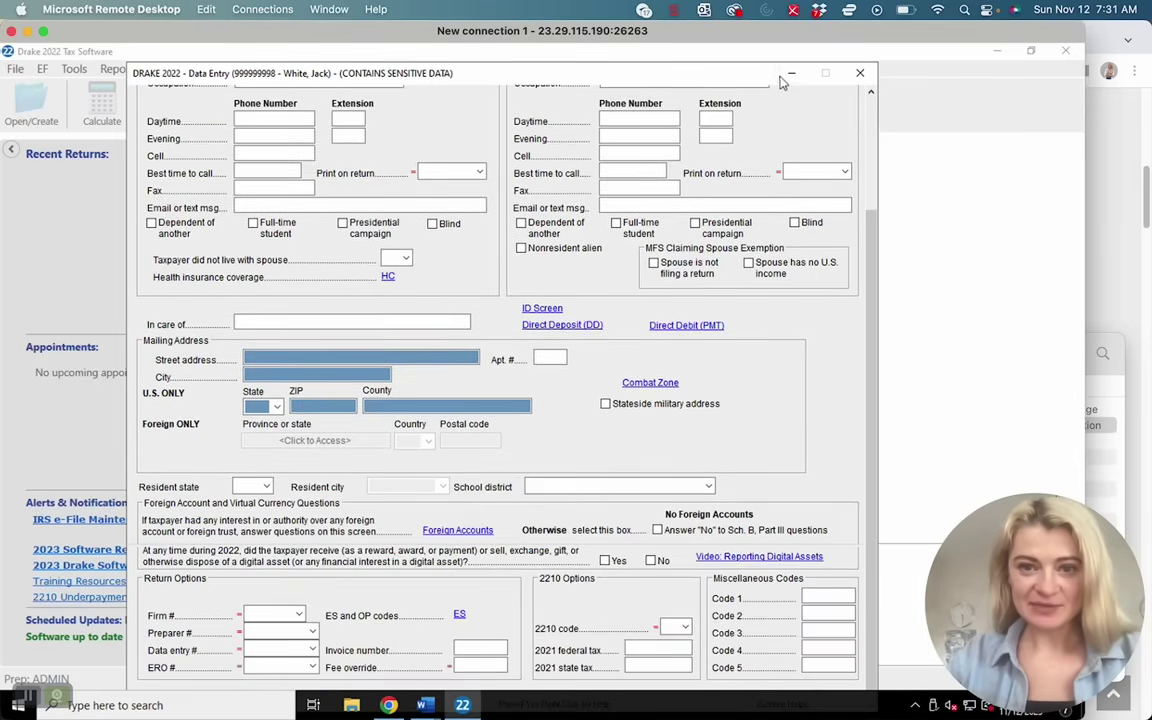
pyautogui.moveTo(730, 72); pyautogui.dragTo(750, 53)
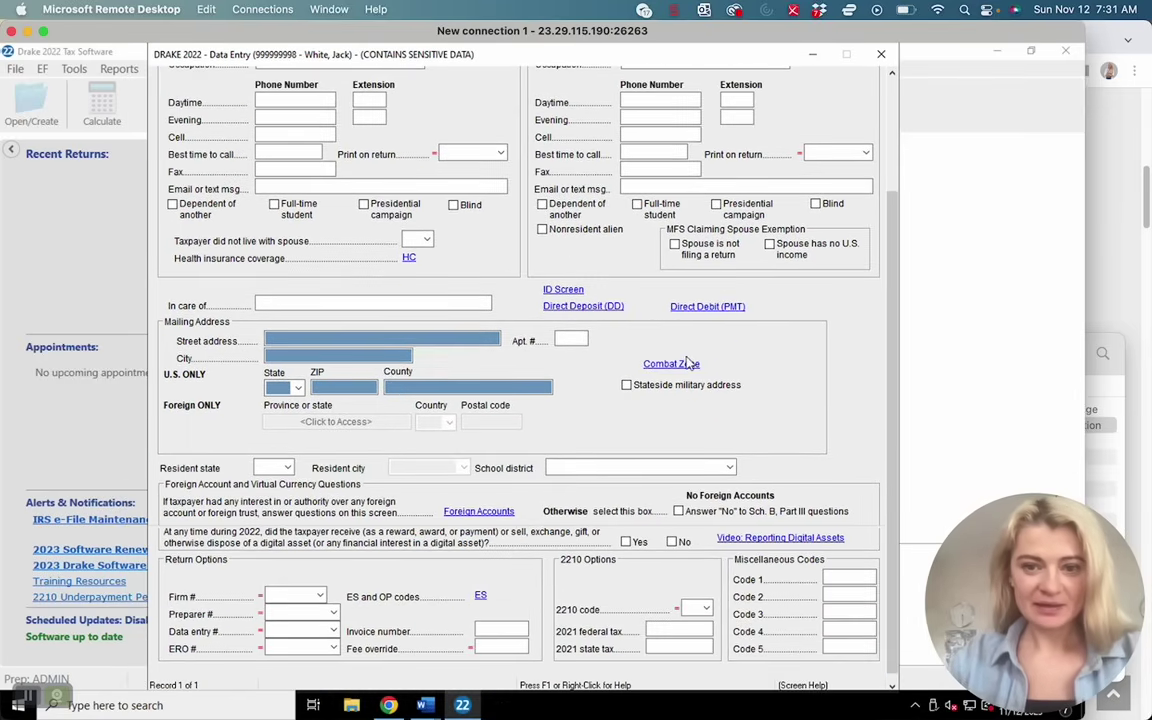
pyautogui.scroll(2, 688, 363)
pyautogui.scroll(1, 688, 363)
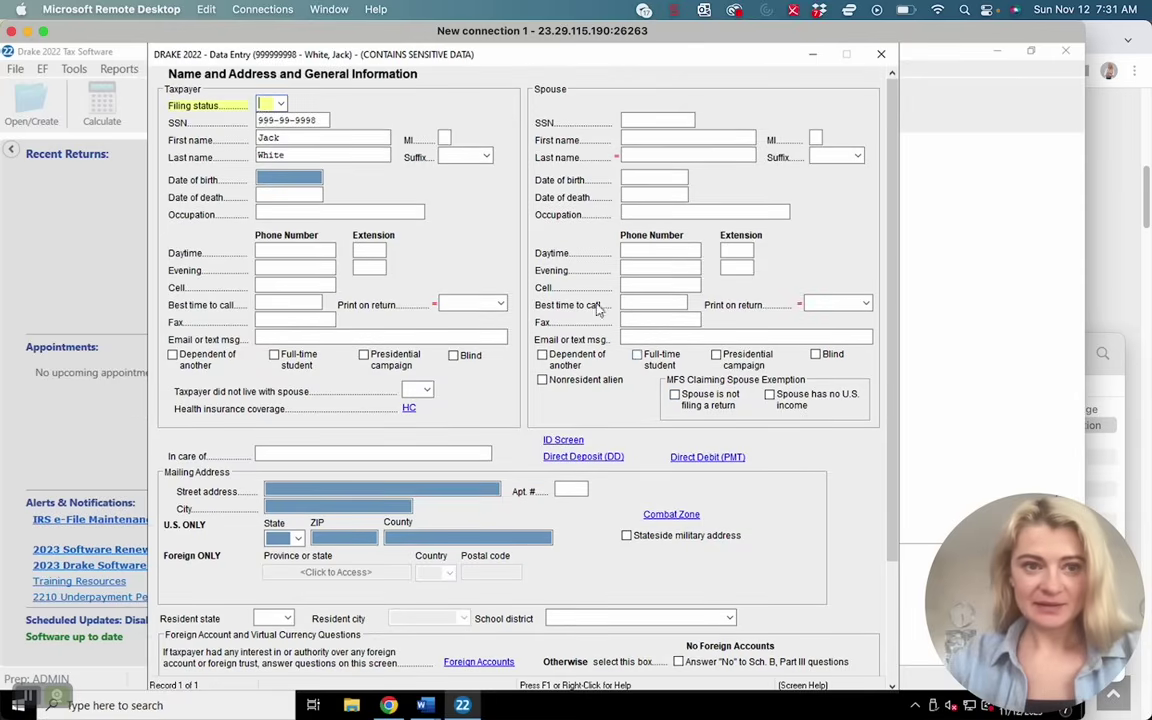
pyautogui.click(882, 55)
pyautogui.click(597, 454)
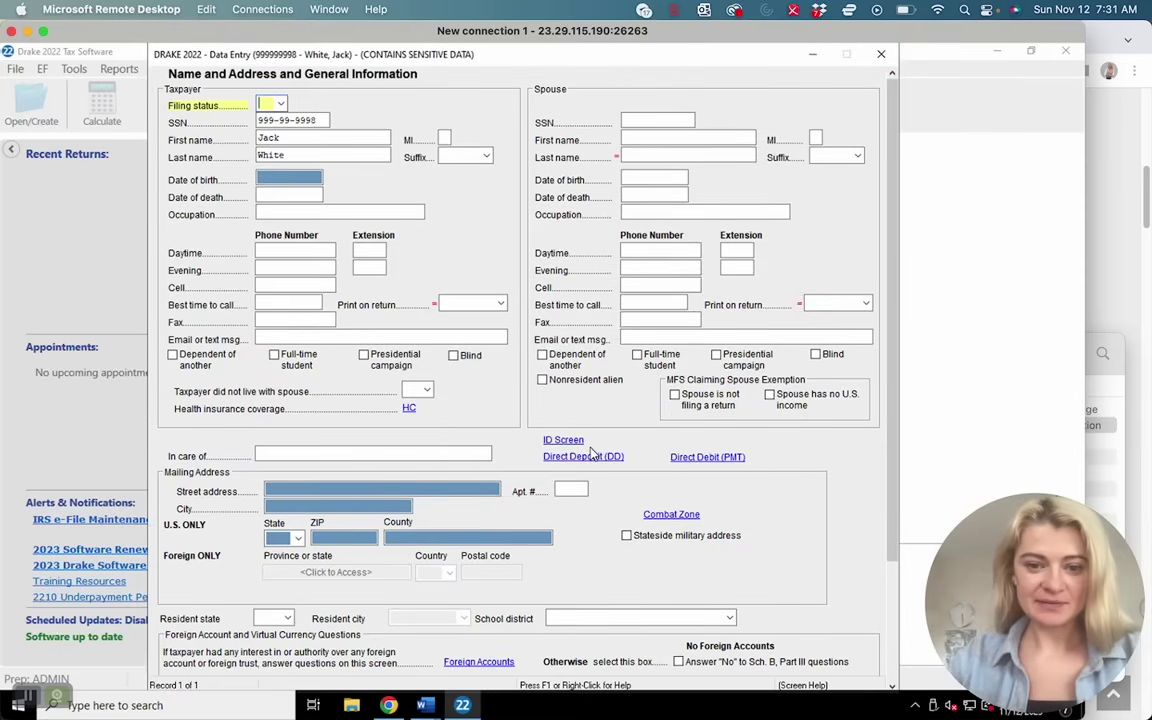
# Enter the taxpayer's date of birth and mailing address with street, city, state CA and ZIP.
pyautogui.click(299, 178)
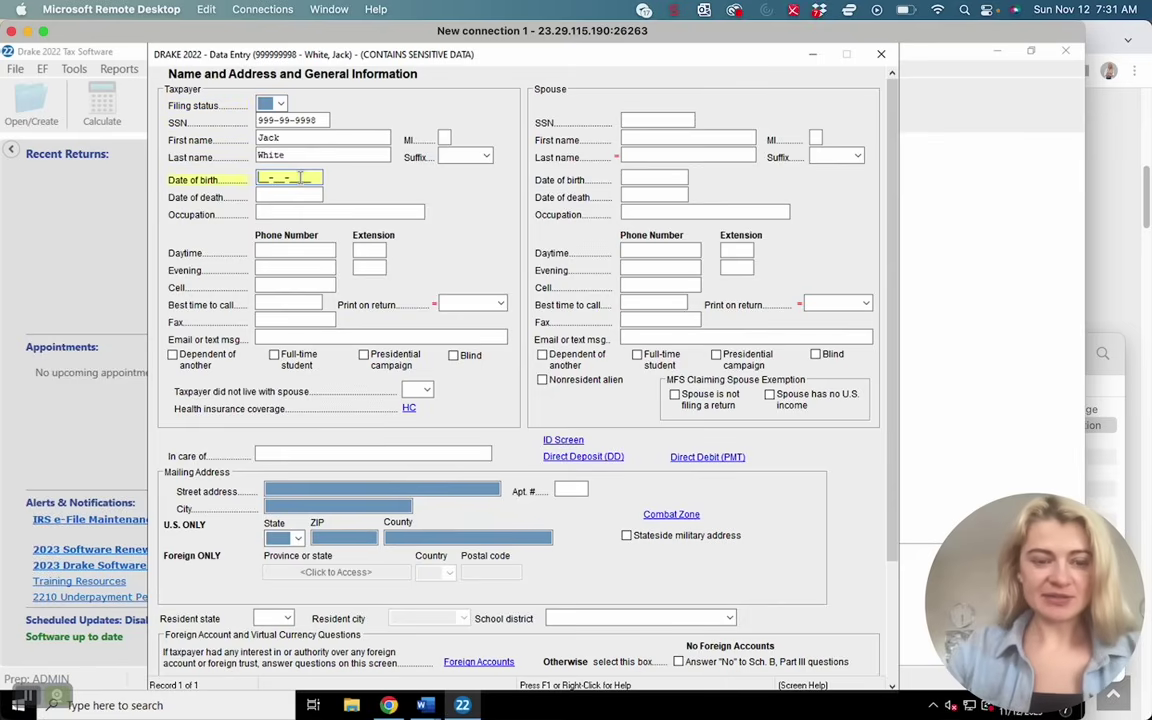
pyautogui.write('01-01-')
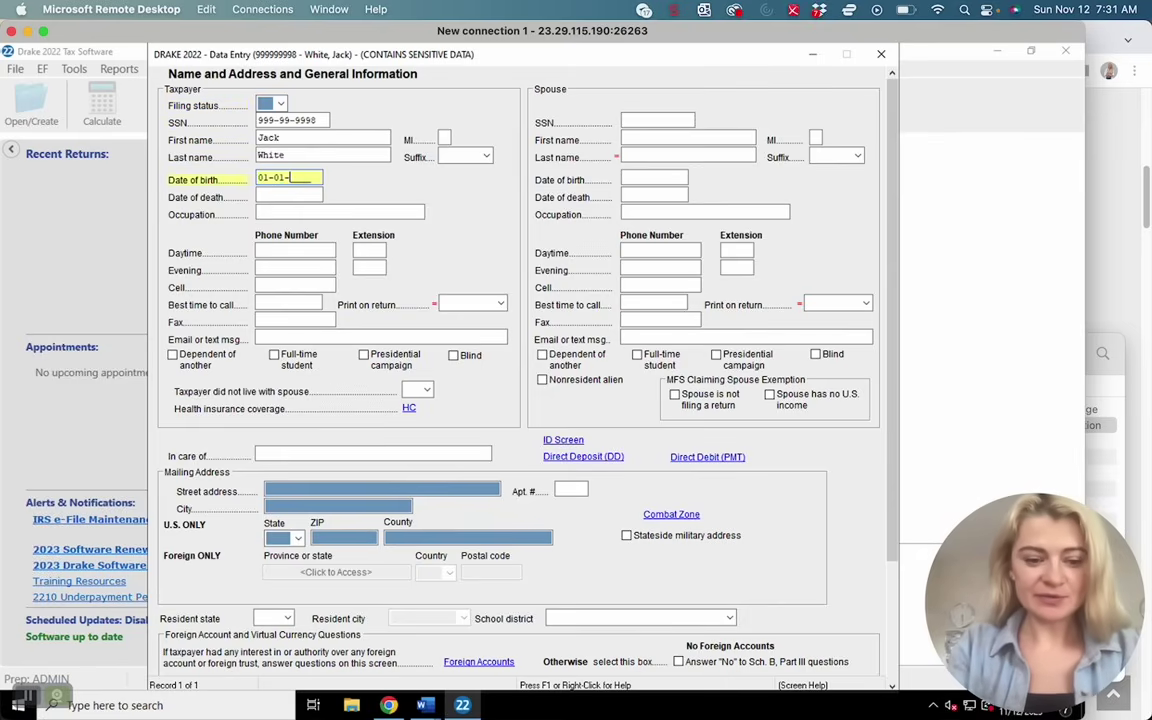
pyautogui.write('1990')
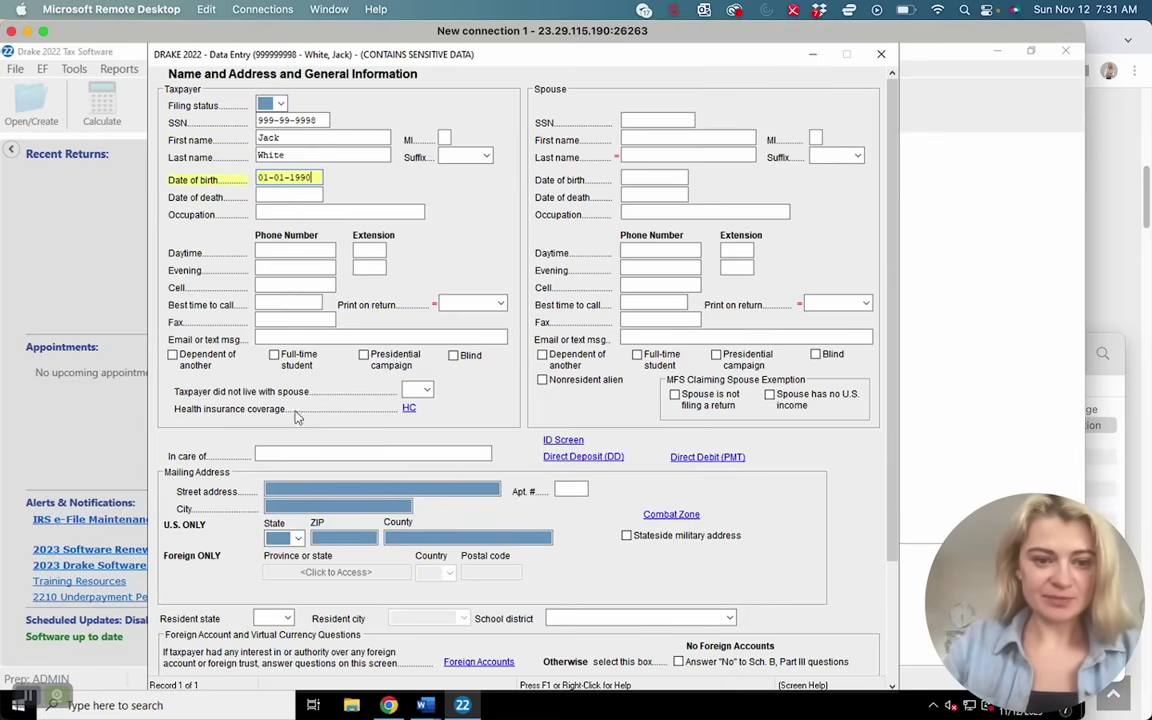
pyautogui.click(287, 491)
pyautogui.write('1st st')
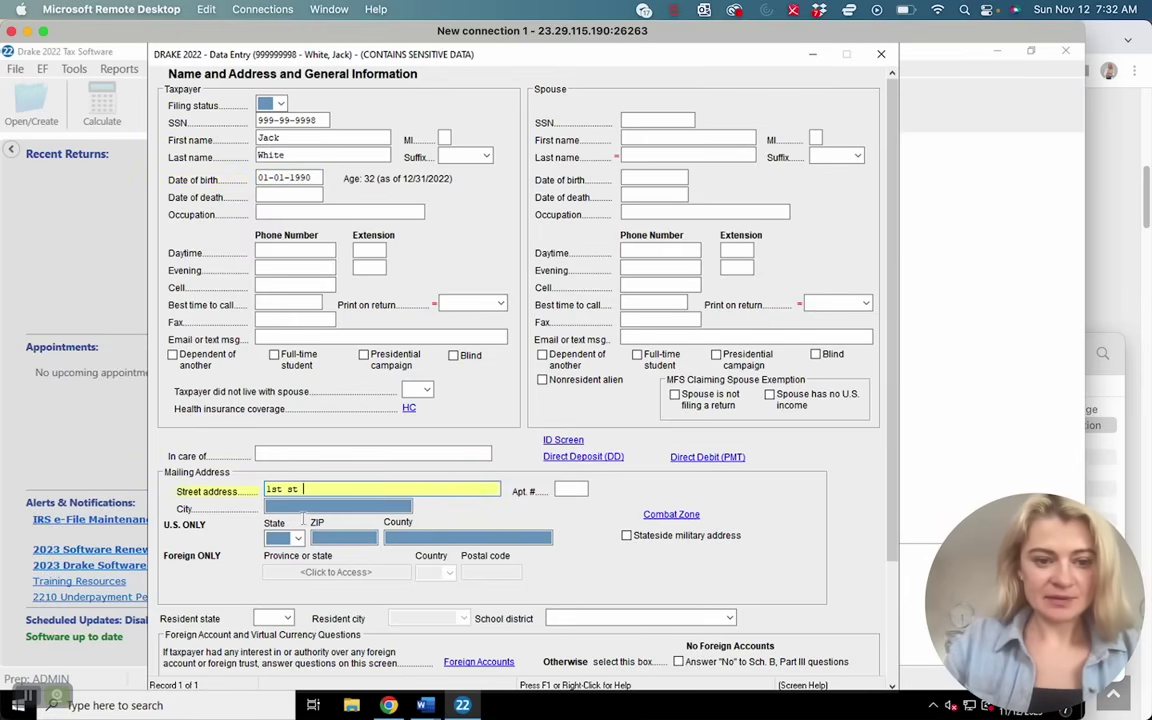
pyautogui.click(268, 507)
pyautogui.write('LA')
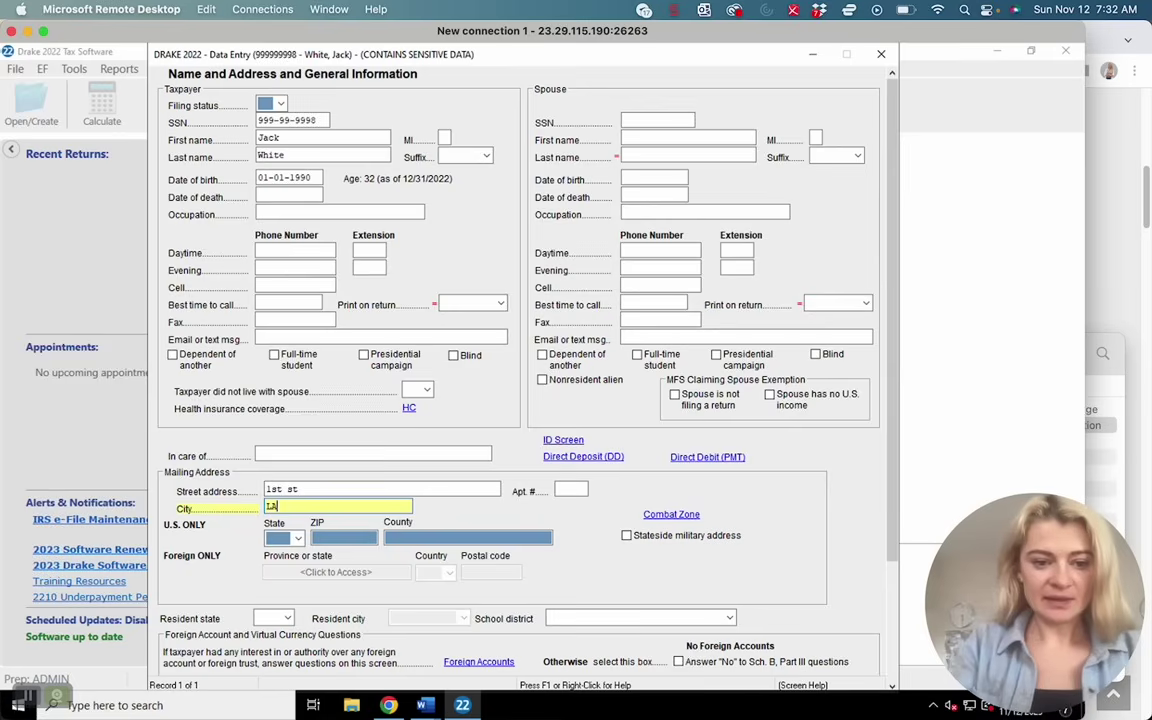
pyautogui.press('Tab')
pyautogui.write('c')
pyautogui.press('Tab')
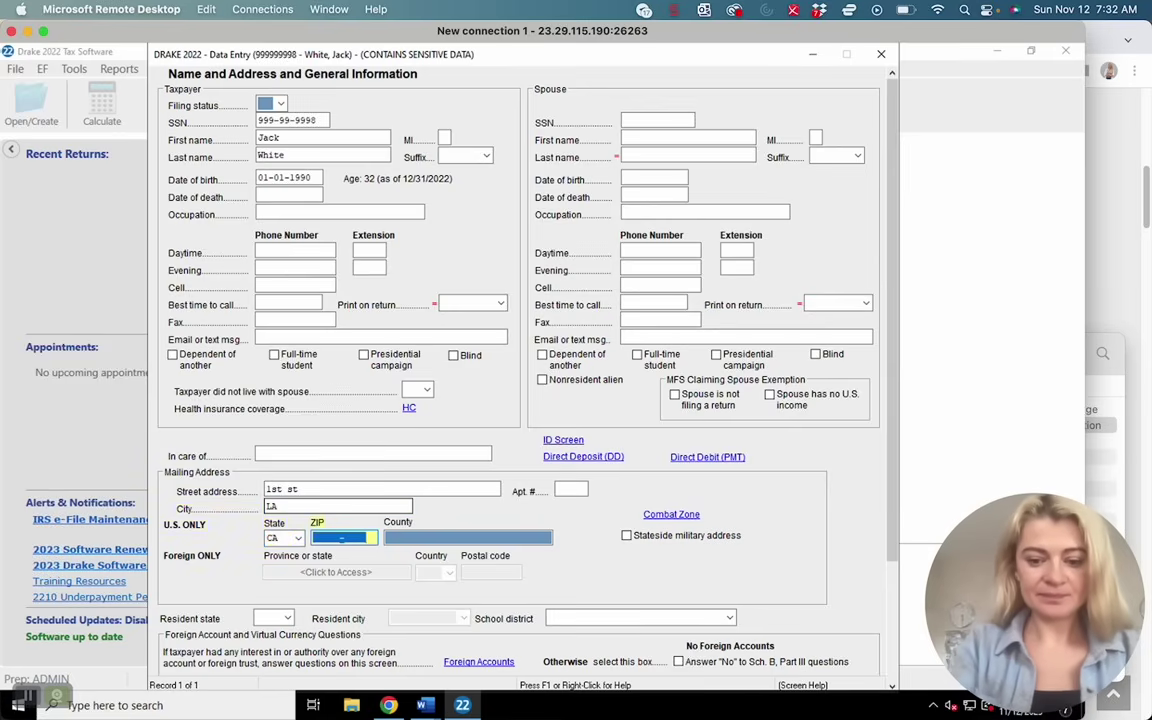
pyautogui.write('90064-')
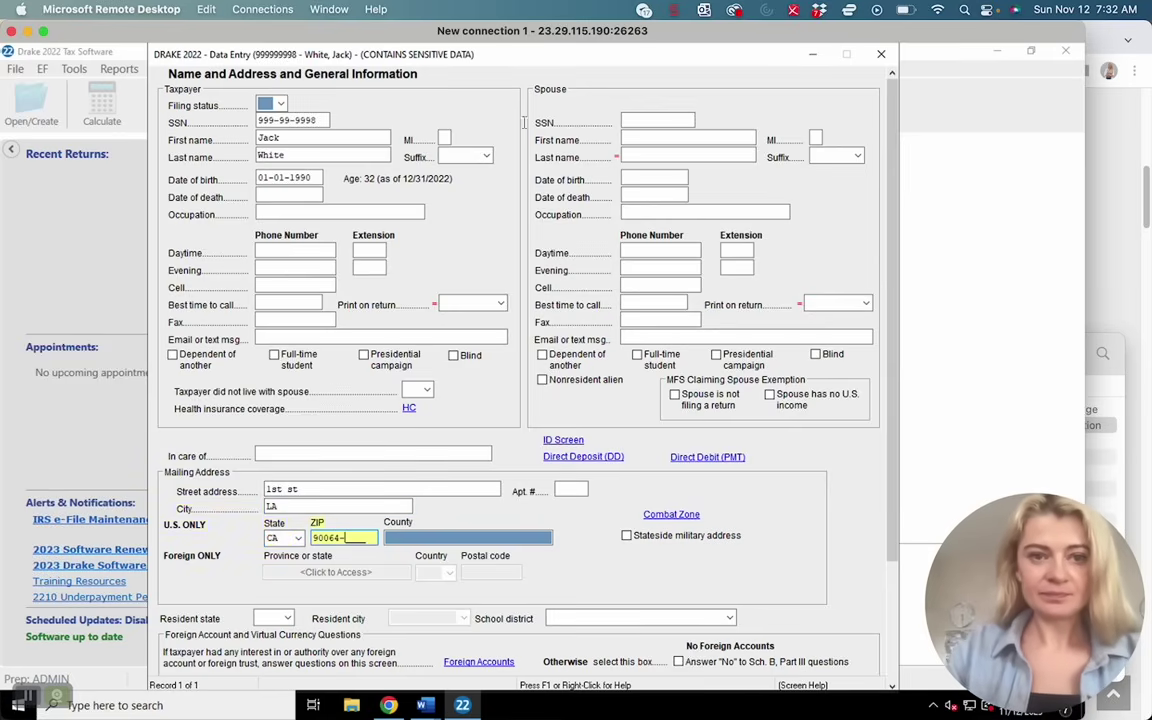
# Set the filing status to 1 Single and close screen 1.
pyautogui.click(281, 104)
pyautogui.click(289, 130)
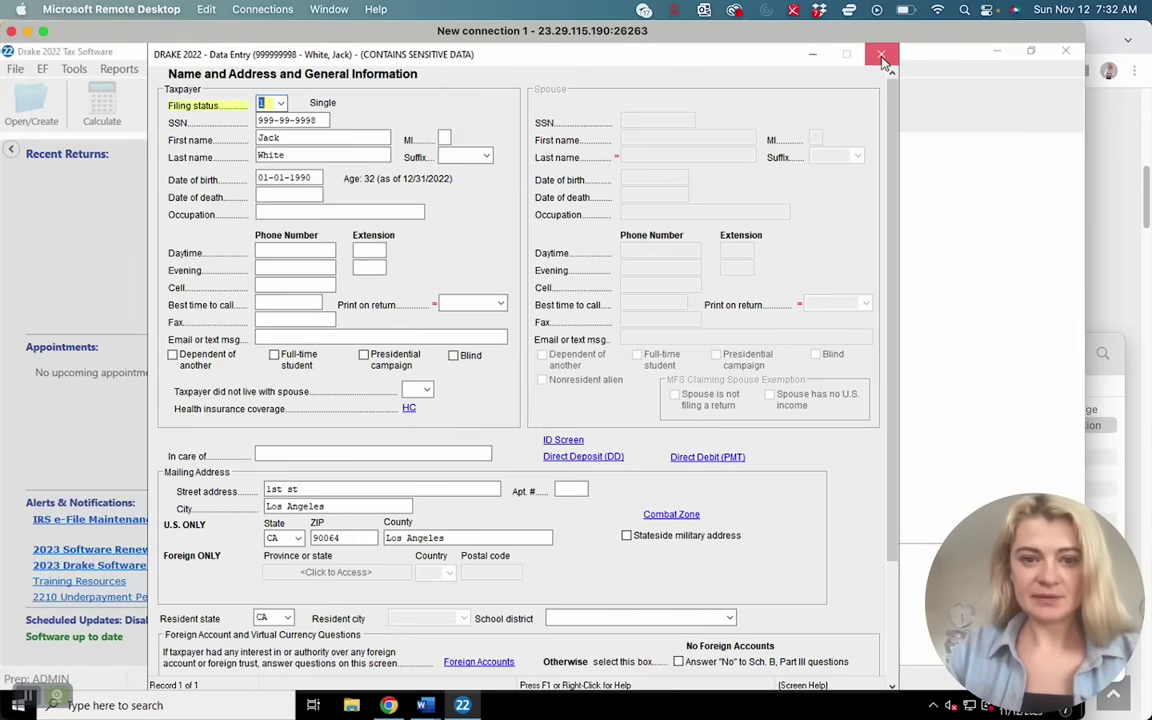
pyautogui.click(881, 56)
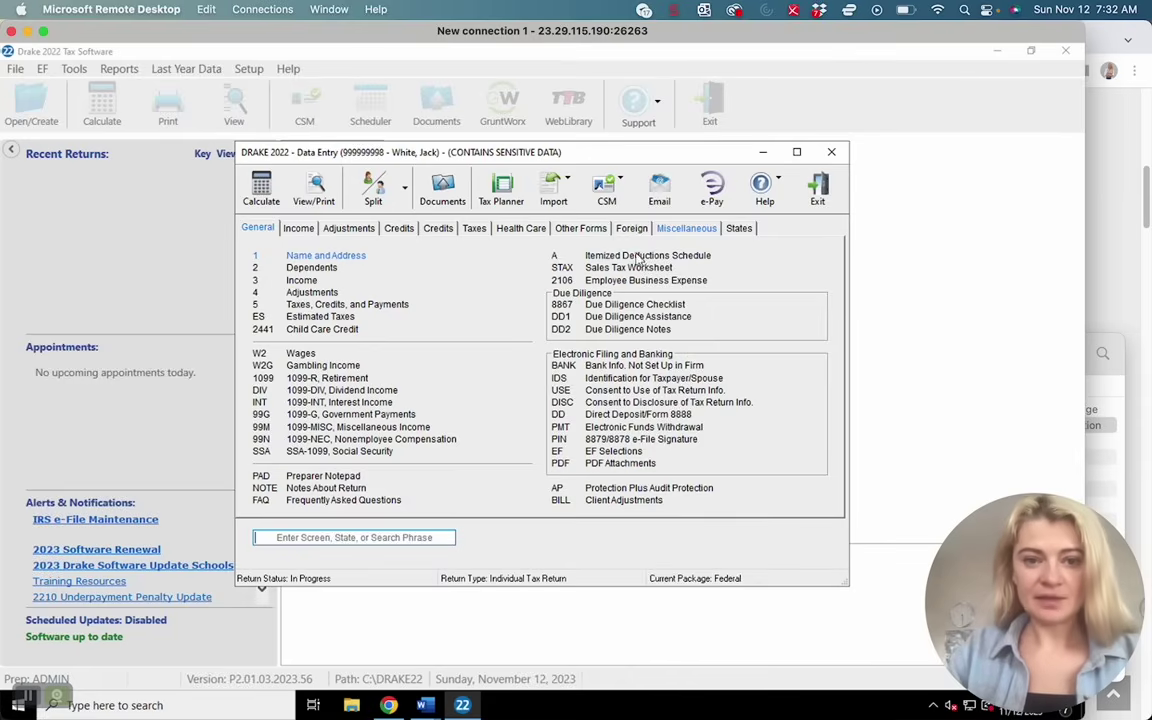
# Reposition the Data Entry window and maximize it to full screen.
pyautogui.moveTo(576, 158); pyautogui.dragTo(588, 128)
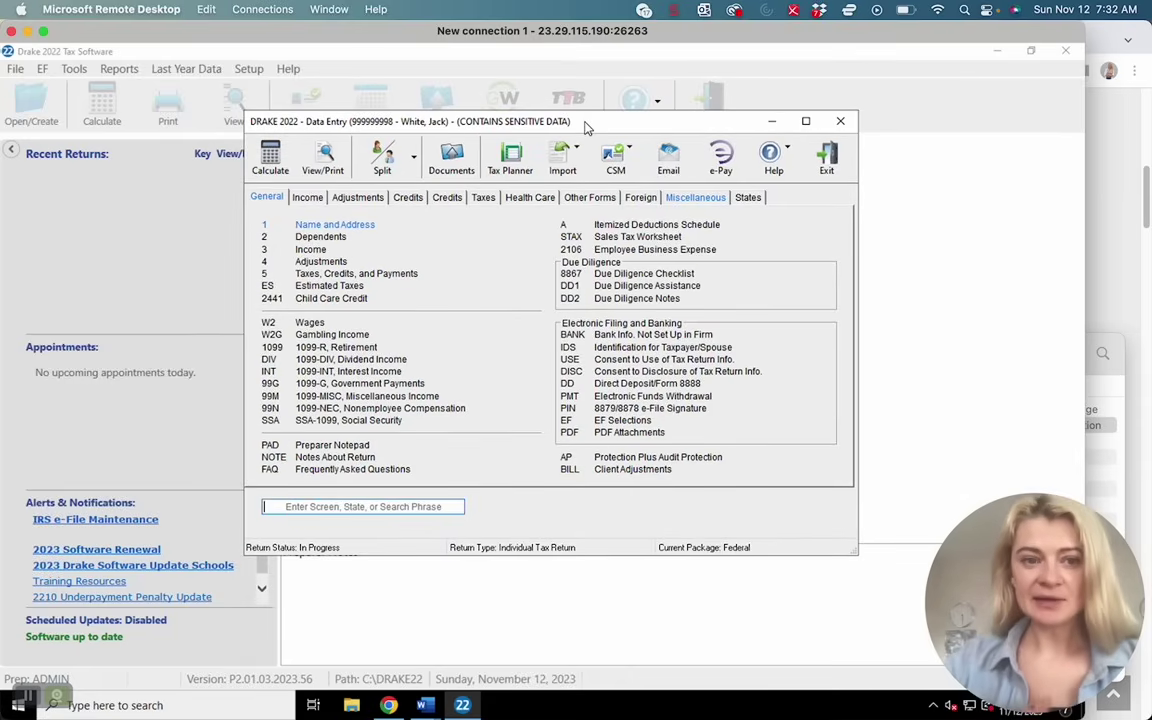
pyautogui.click(805, 121)
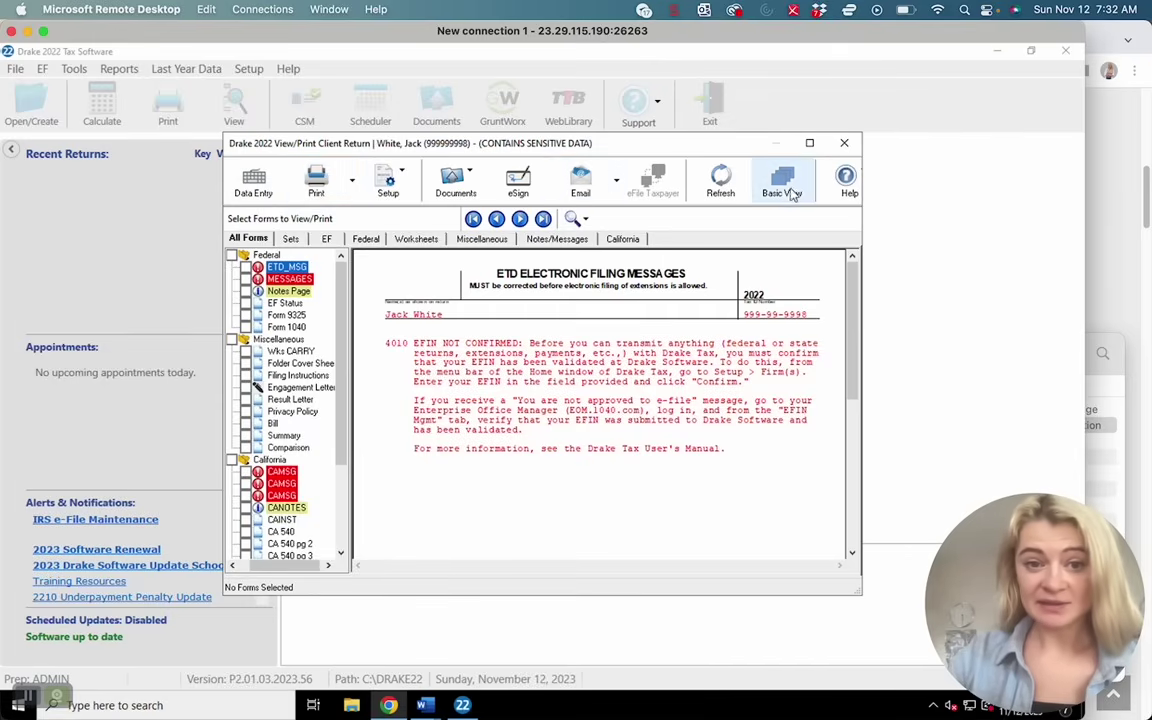
# Open and dismiss the Documents list, then leave the forms viewer for data entry.
pyautogui.click(468, 178)
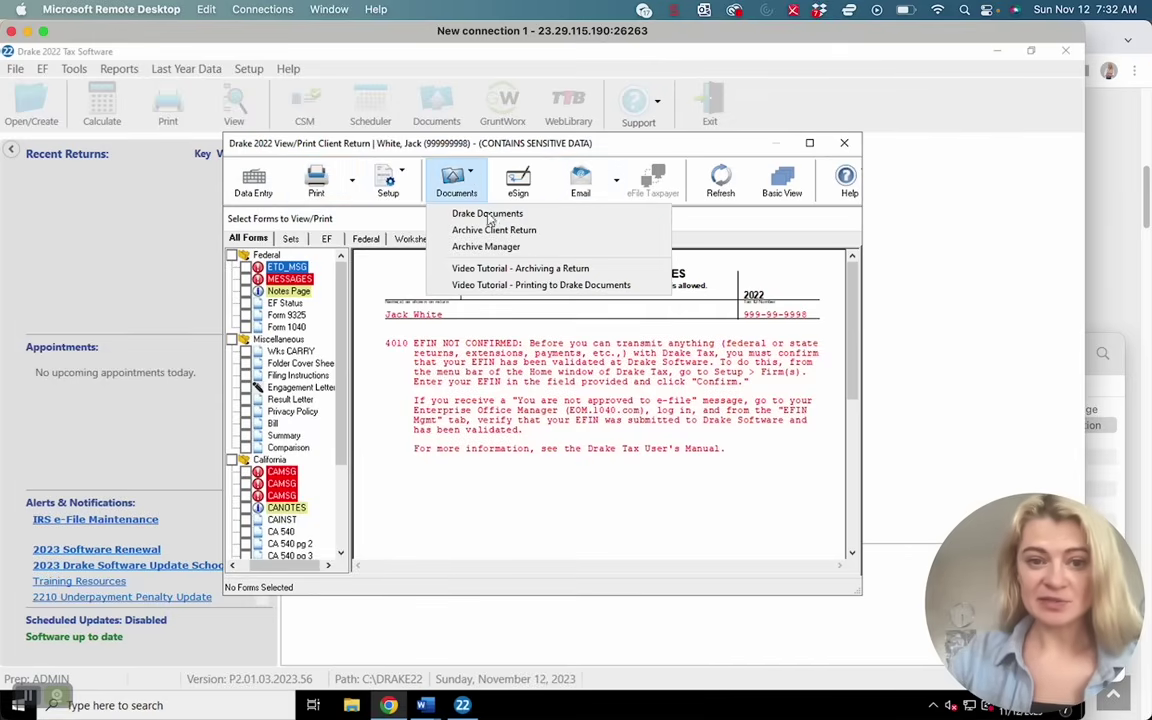
pyautogui.click(396, 340)
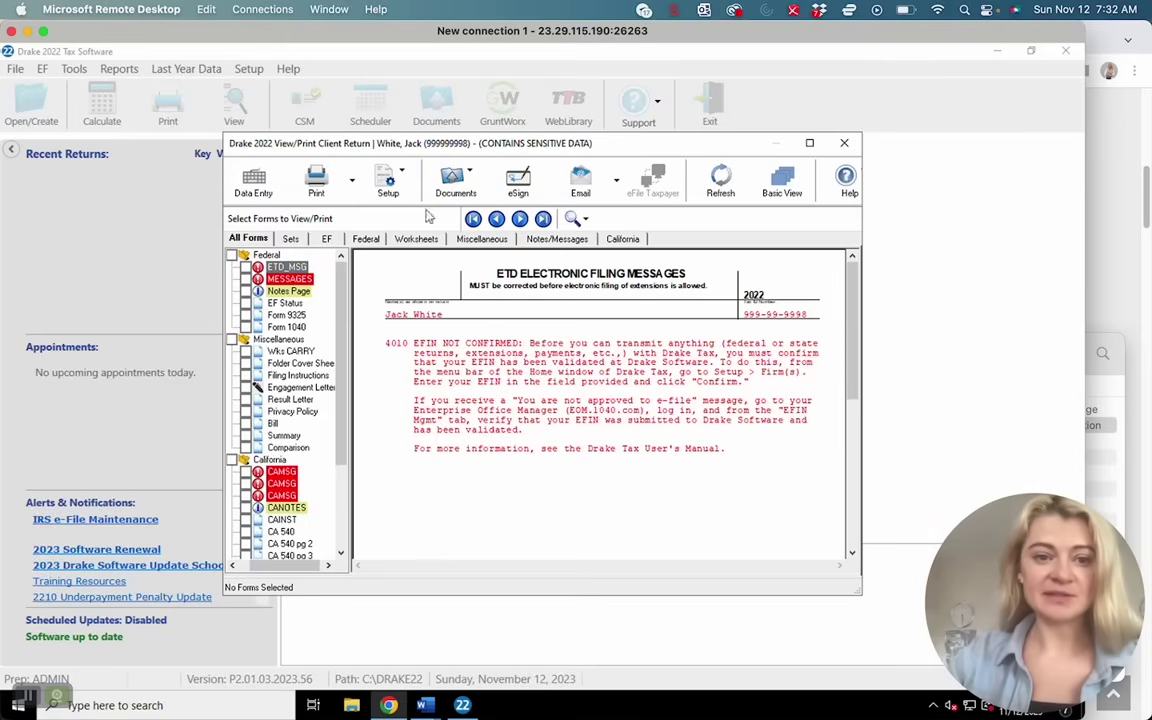
pyautogui.click(254, 182)
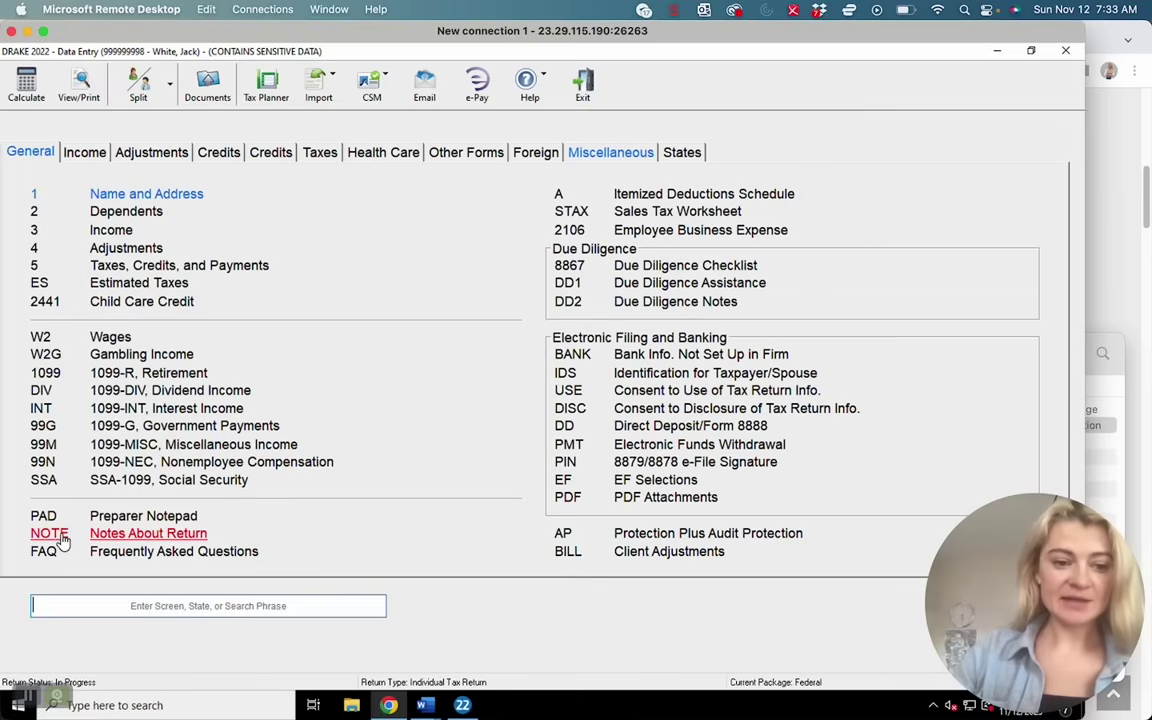
# Browse the Miscellaneous list of screens and go back to the General list.
pyautogui.click(152, 607)
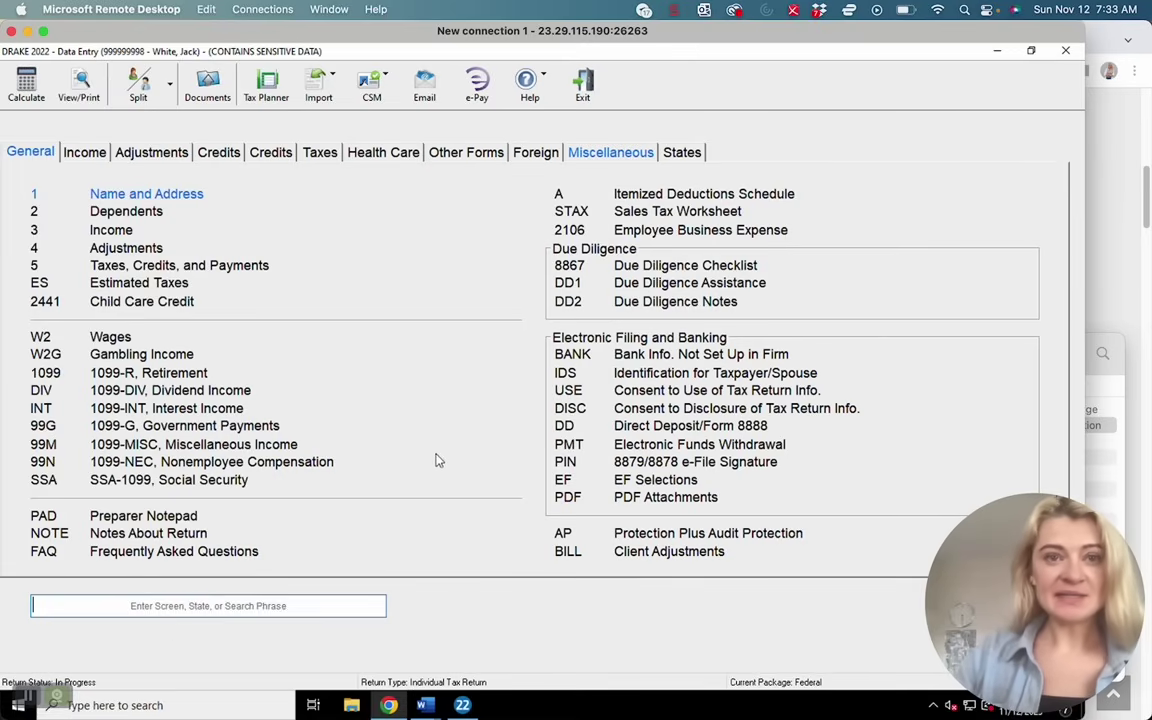
pyautogui.click(190, 196)
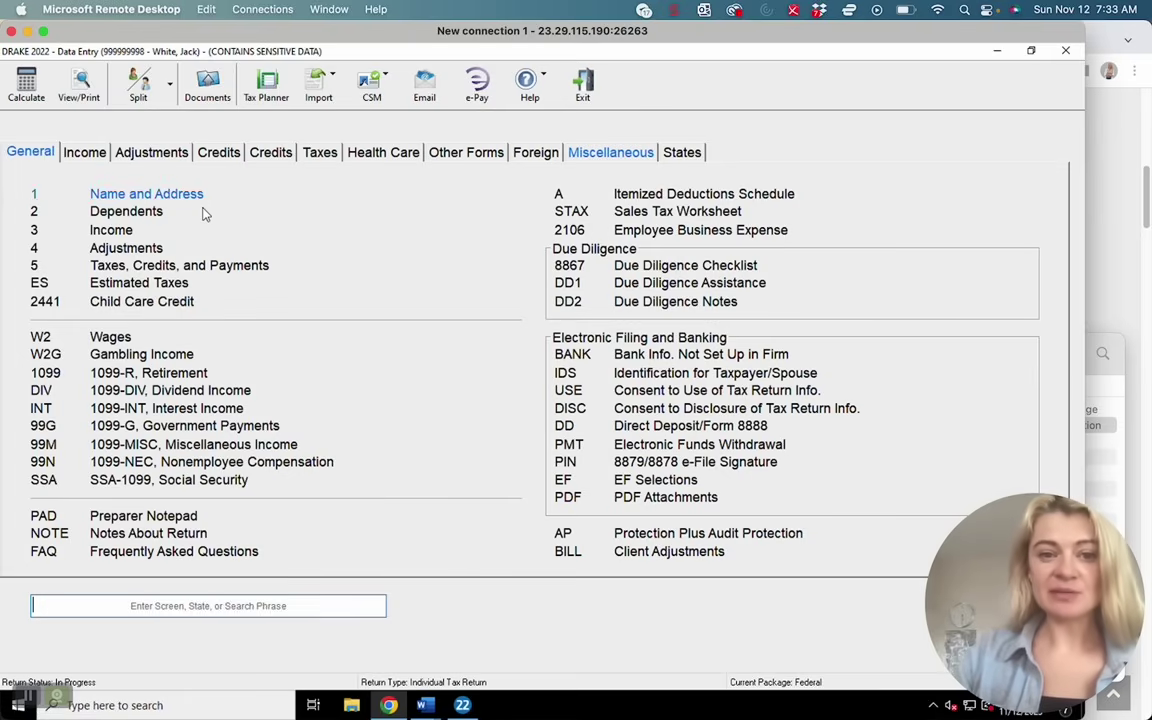
pyautogui.click(573, 150)
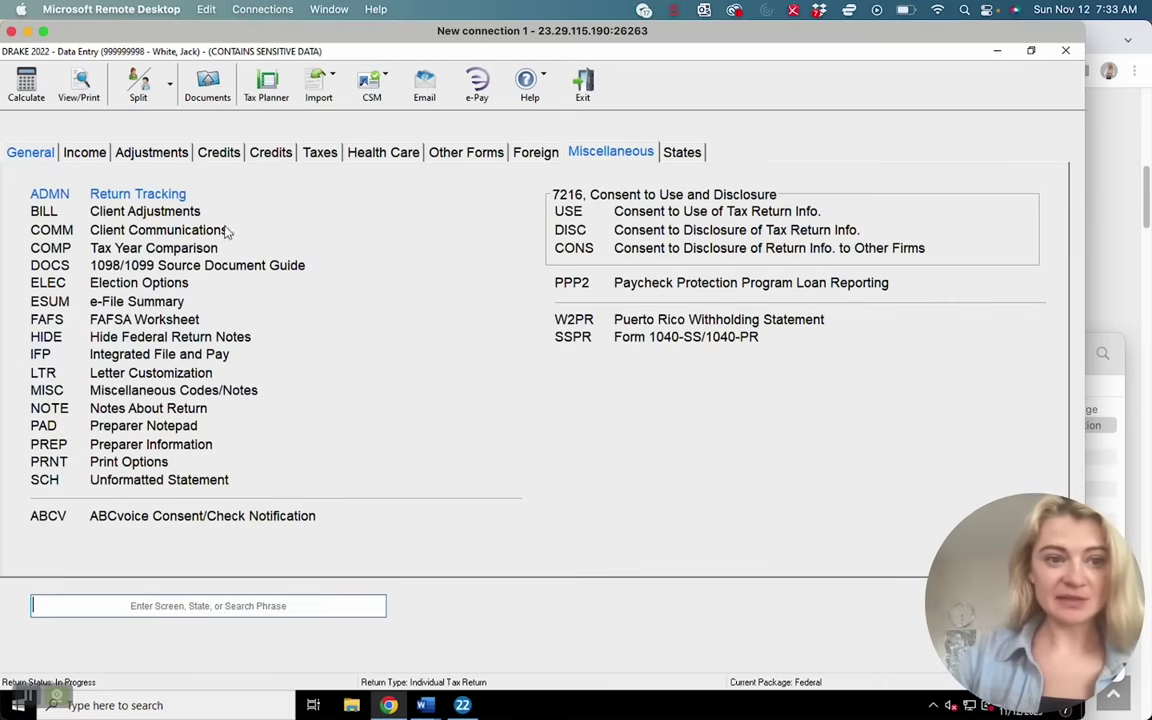
pyautogui.click(46, 153)
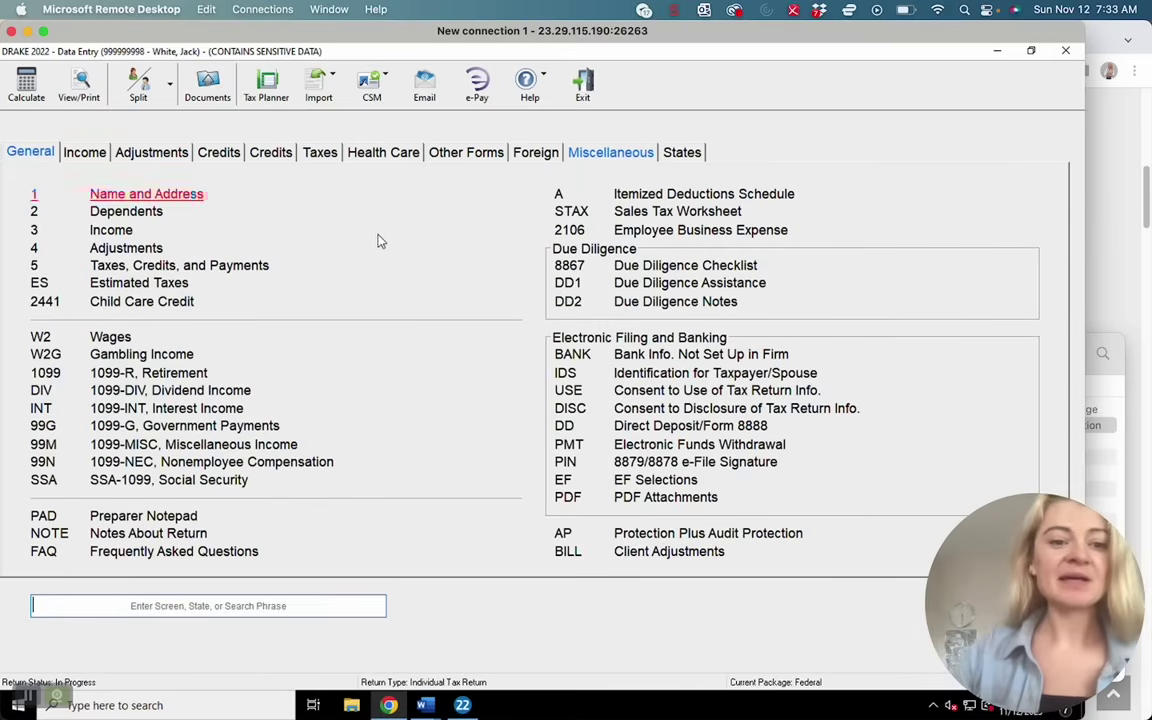
# Search 'w-2', open and close Form 4852, then load the W-2 screen with 'w2'.
pyautogui.click(206, 606)
pyautogui.write('w-2')
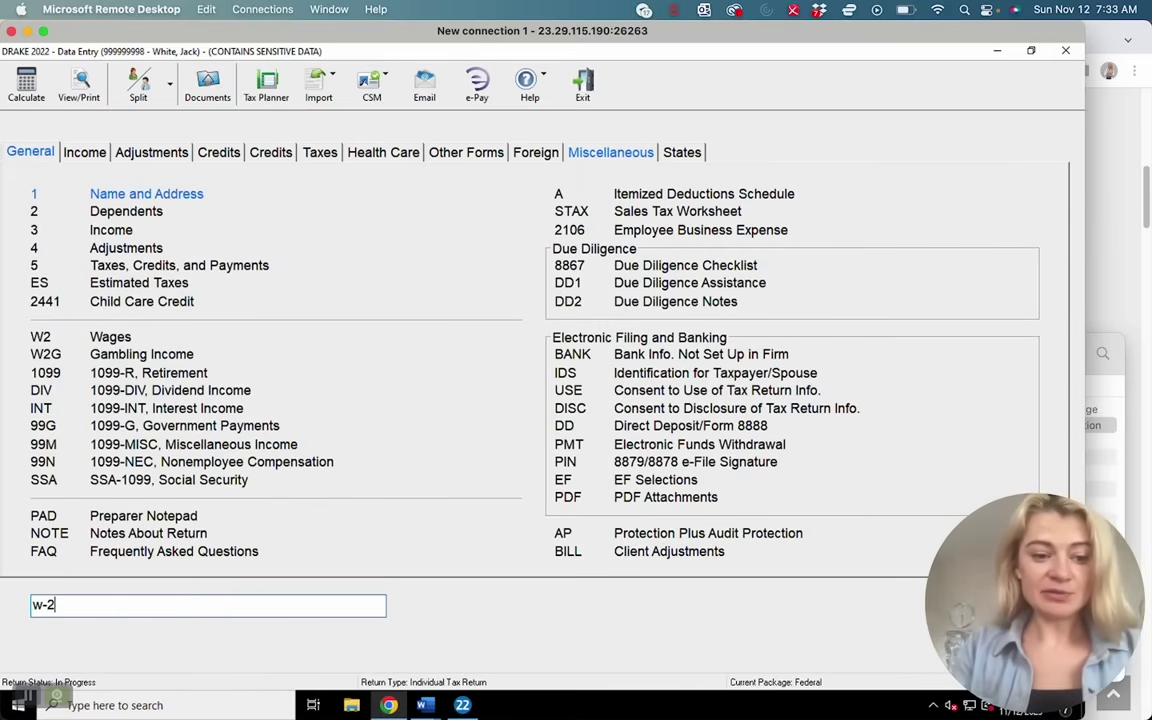
pyautogui.press('Return')
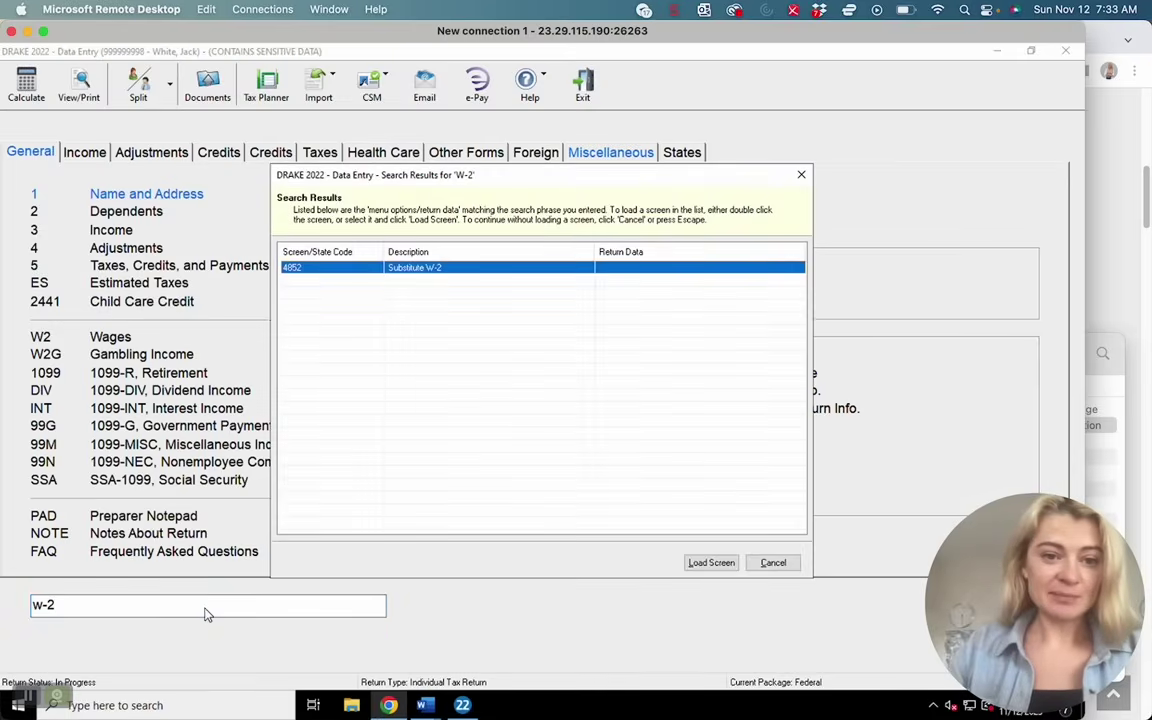
pyautogui.doubleClick(440, 268)
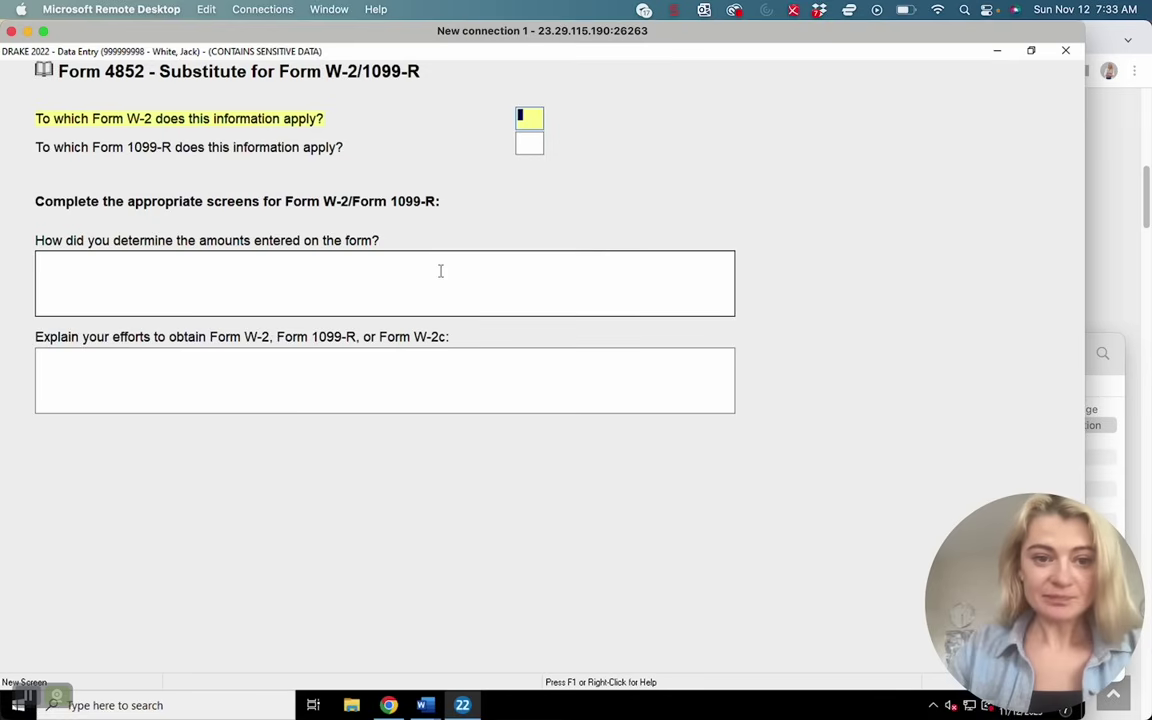
pyautogui.click(1065, 50)
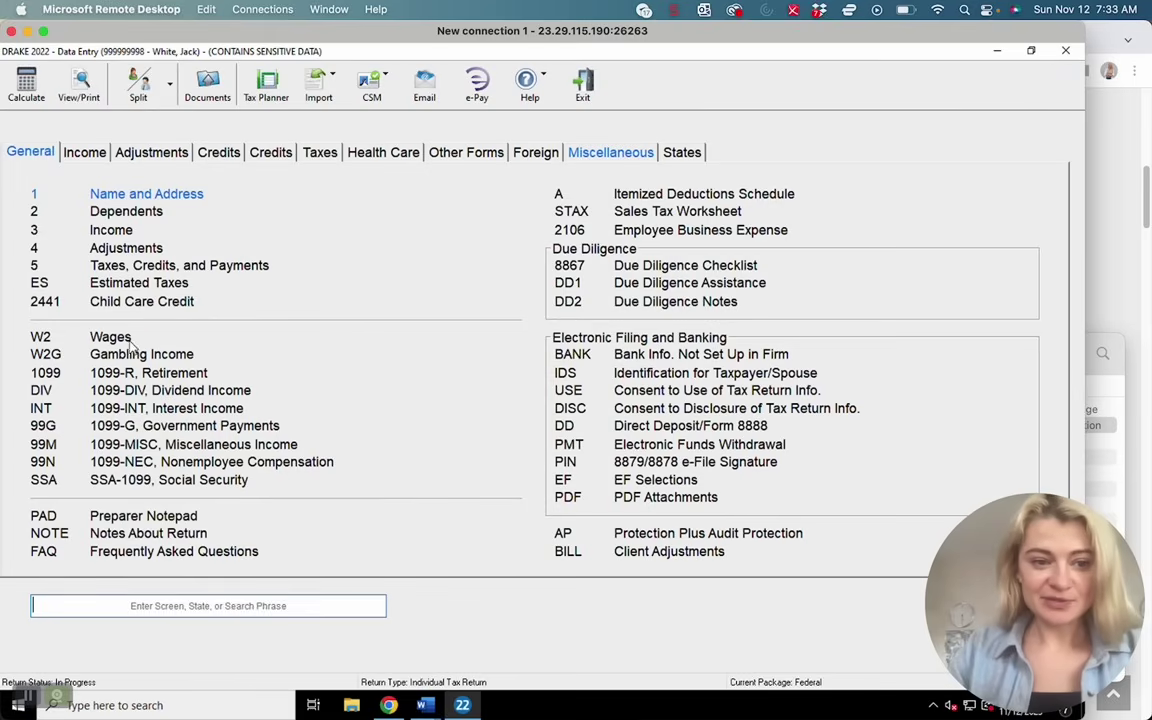
pyautogui.write('w2')
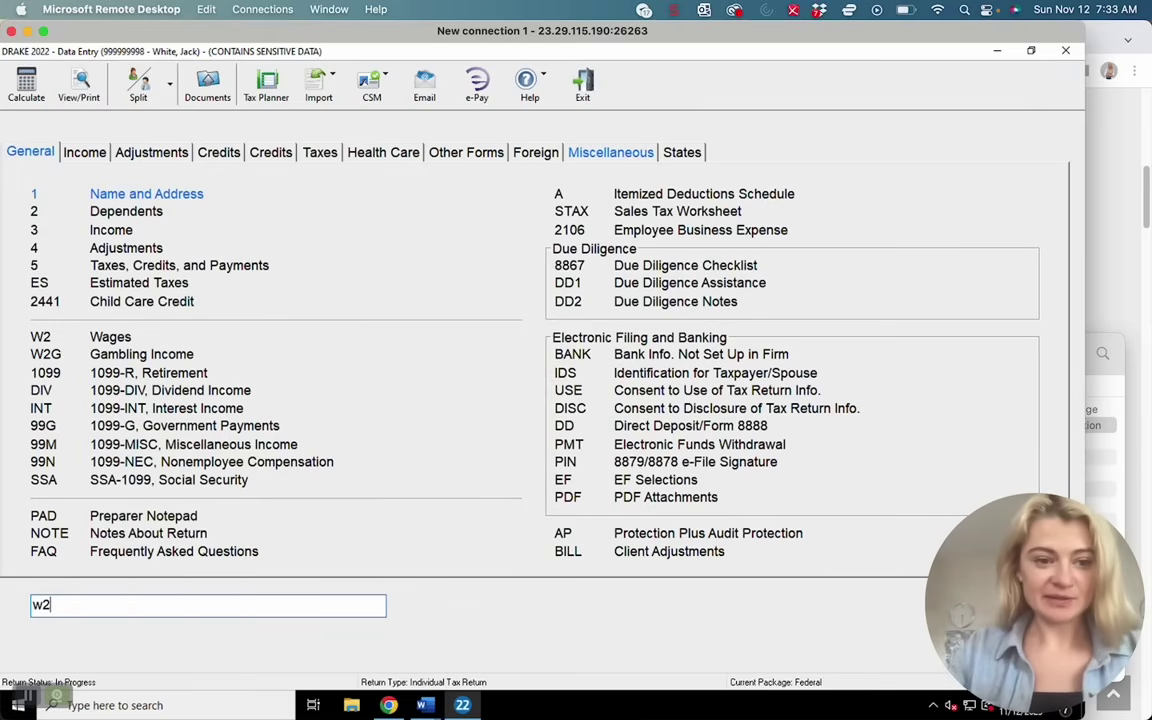
pyautogui.press('Return')
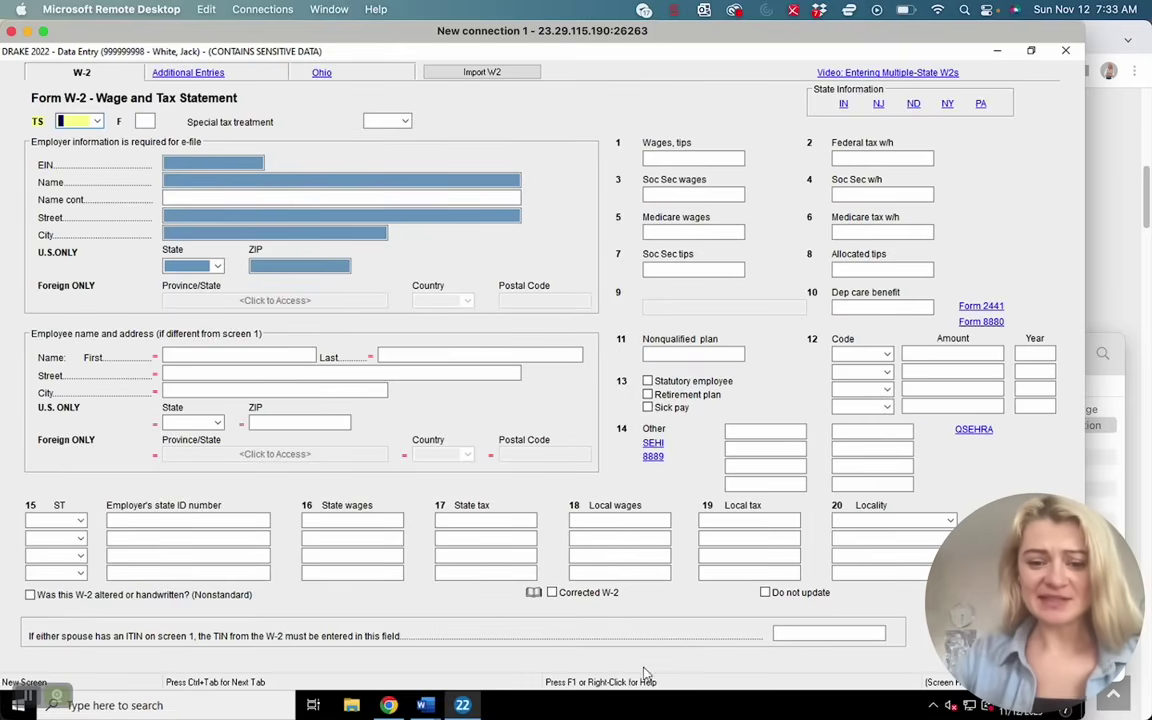
# Reposition the session and data entry windows, then close the empty W-2 wage form.
pyautogui.moveTo(988, 602); pyautogui.dragTo(988, 121)
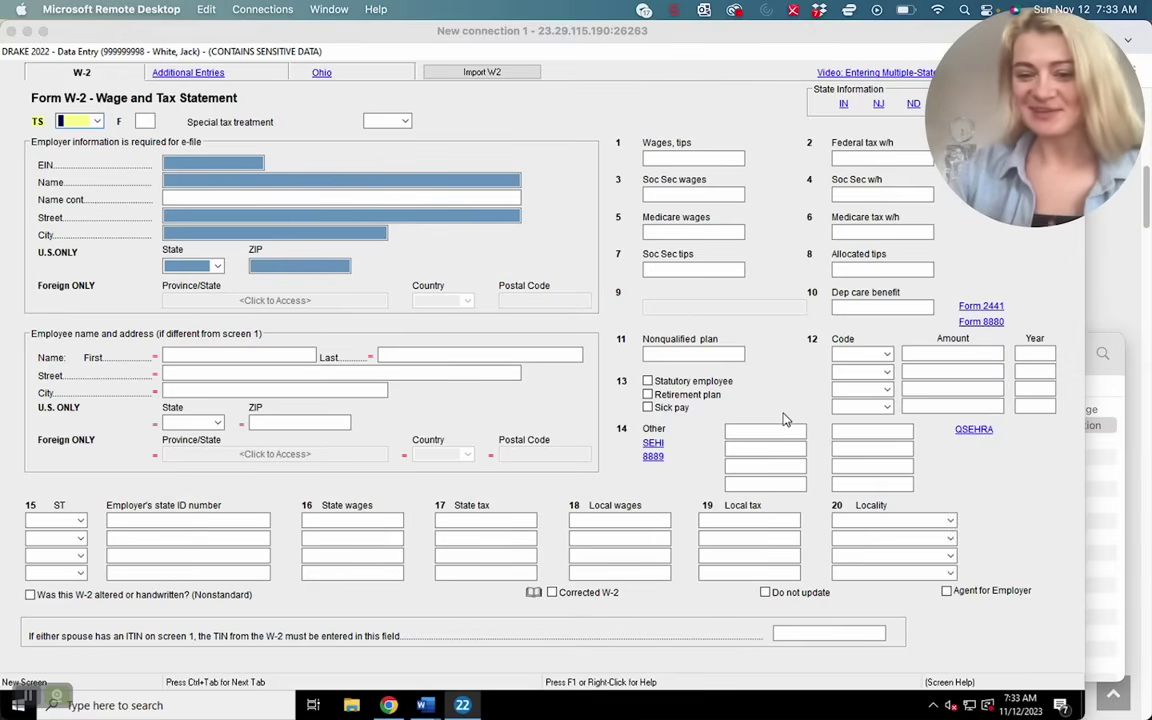
pyautogui.click(659, 660)
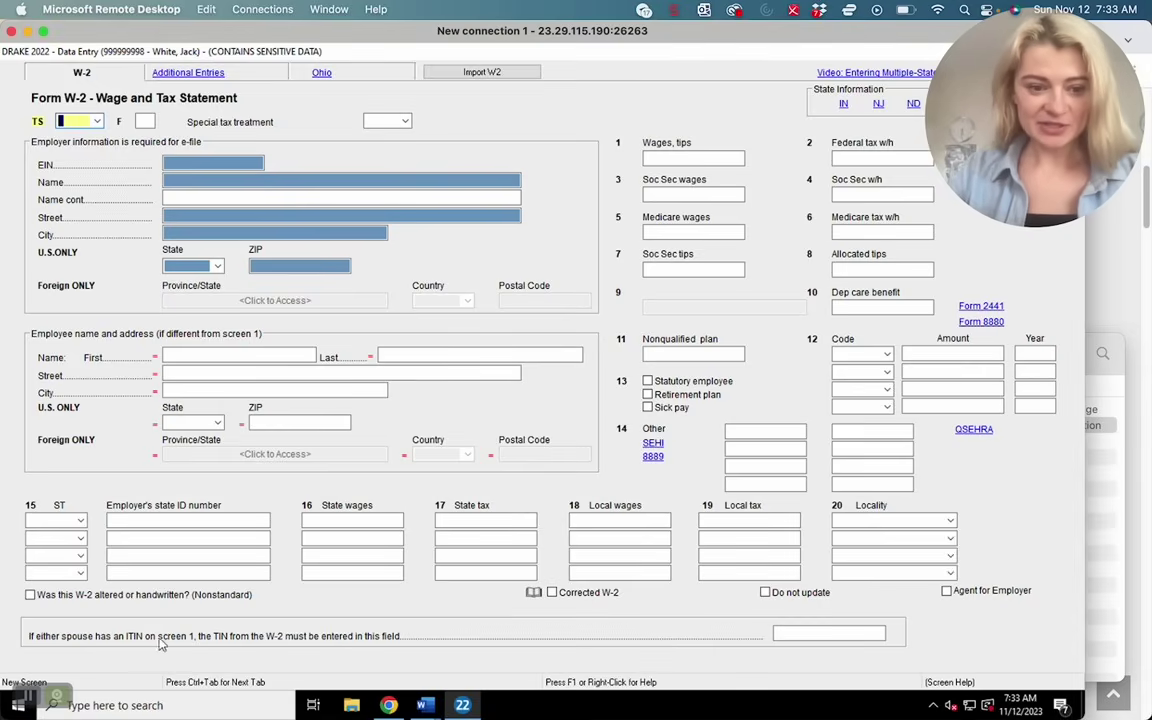
pyautogui.moveTo(545, 25)
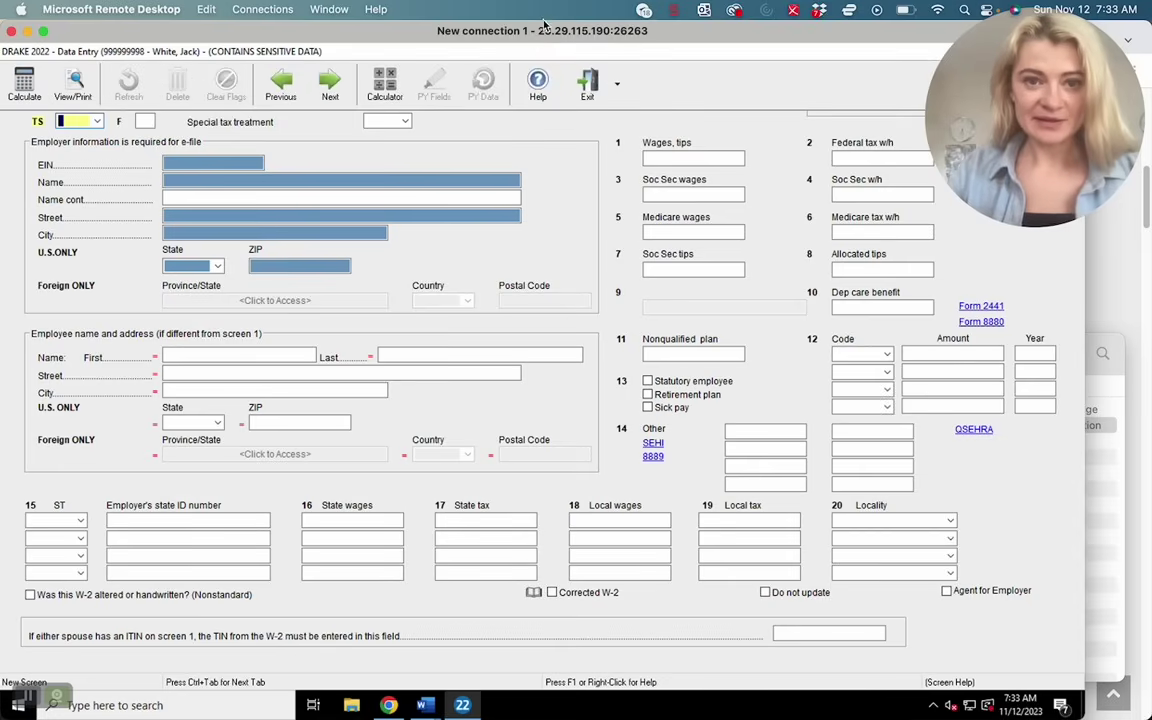
pyautogui.moveTo(545, 25); pyautogui.dragTo(567, 25)
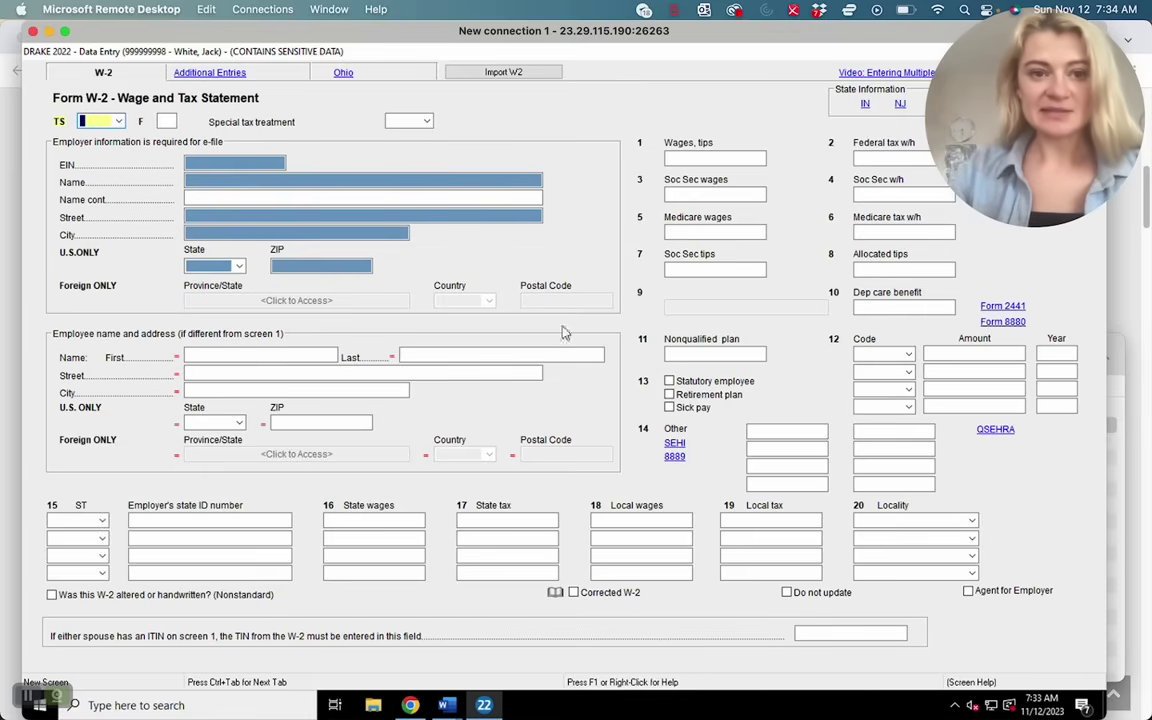
pyautogui.moveTo(272, 51); pyautogui.dragTo(300, 86)
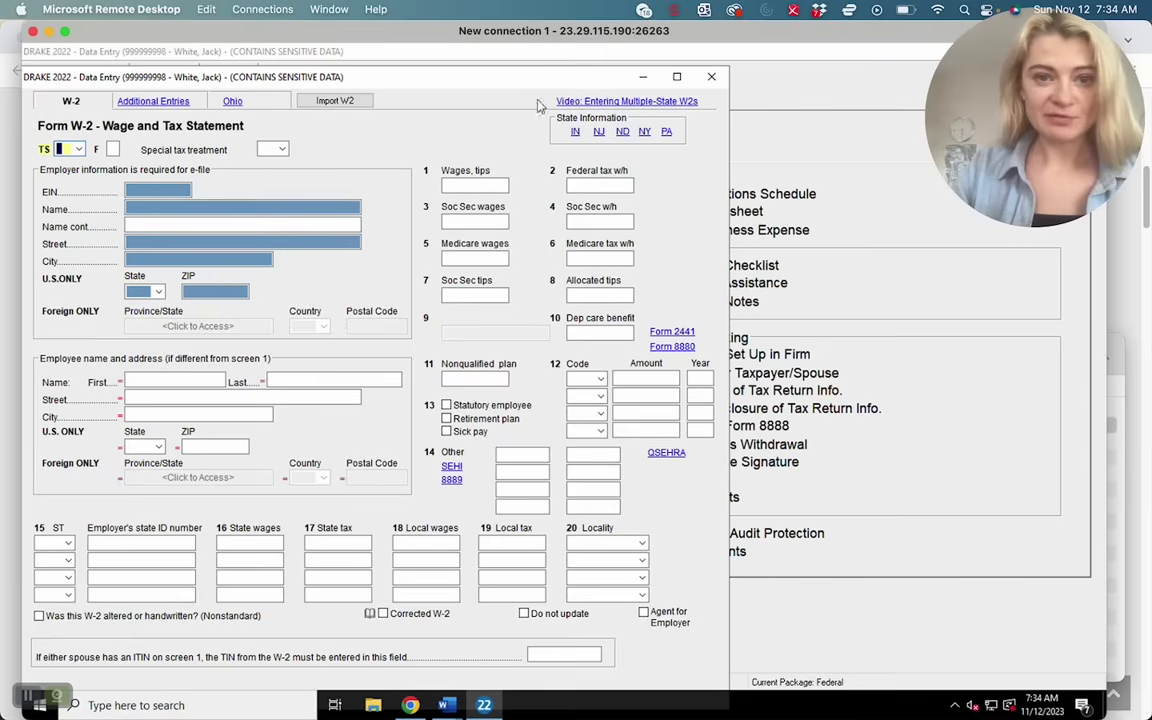
pyautogui.click(713, 79)
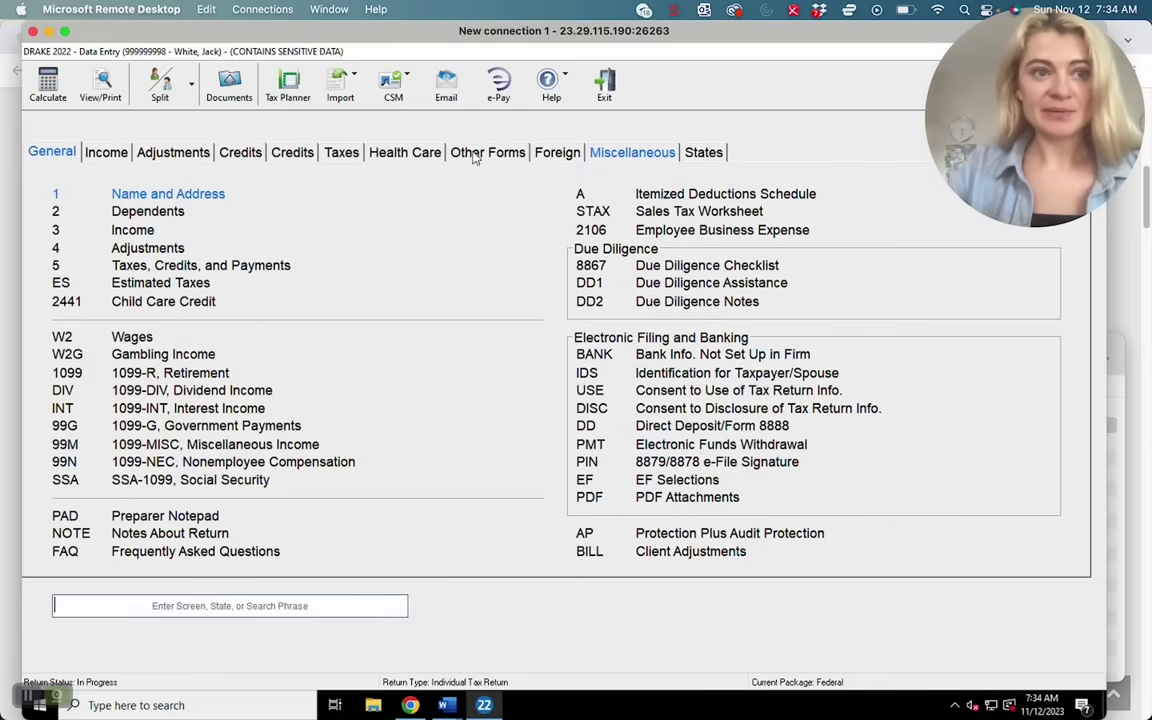
# Review the States list and the Name and Address screen, then calculate the return.
pyautogui.click(706, 155)
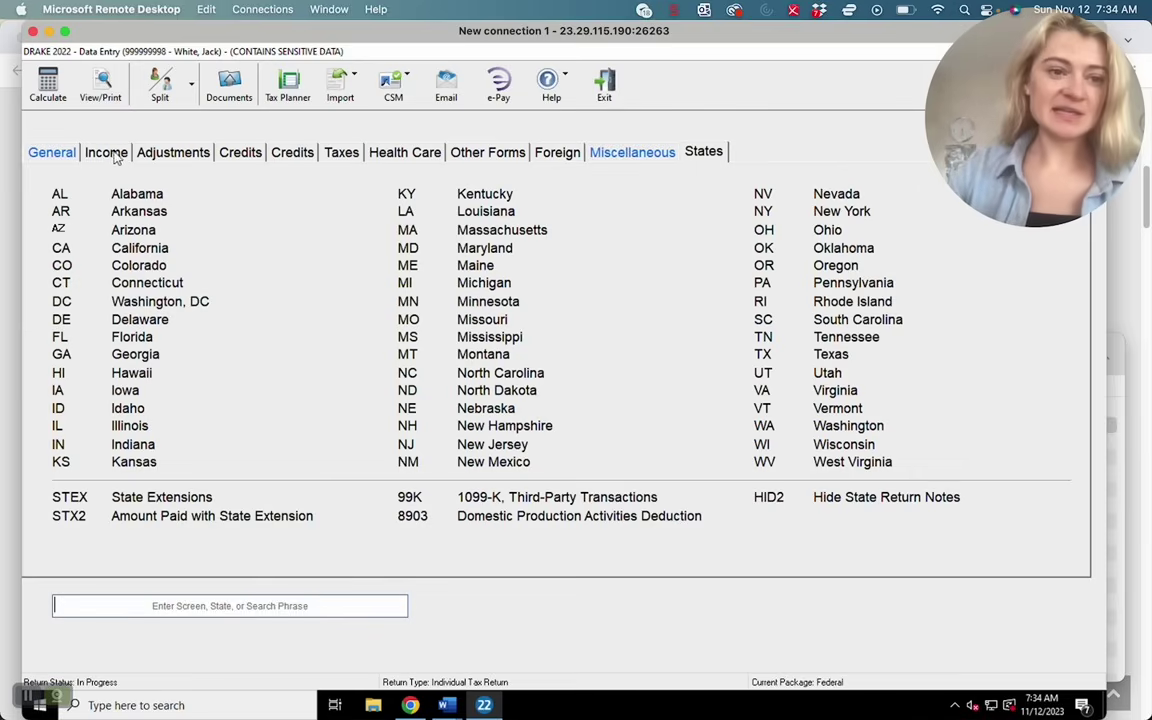
pyautogui.click(52, 152)
pyautogui.click(150, 194)
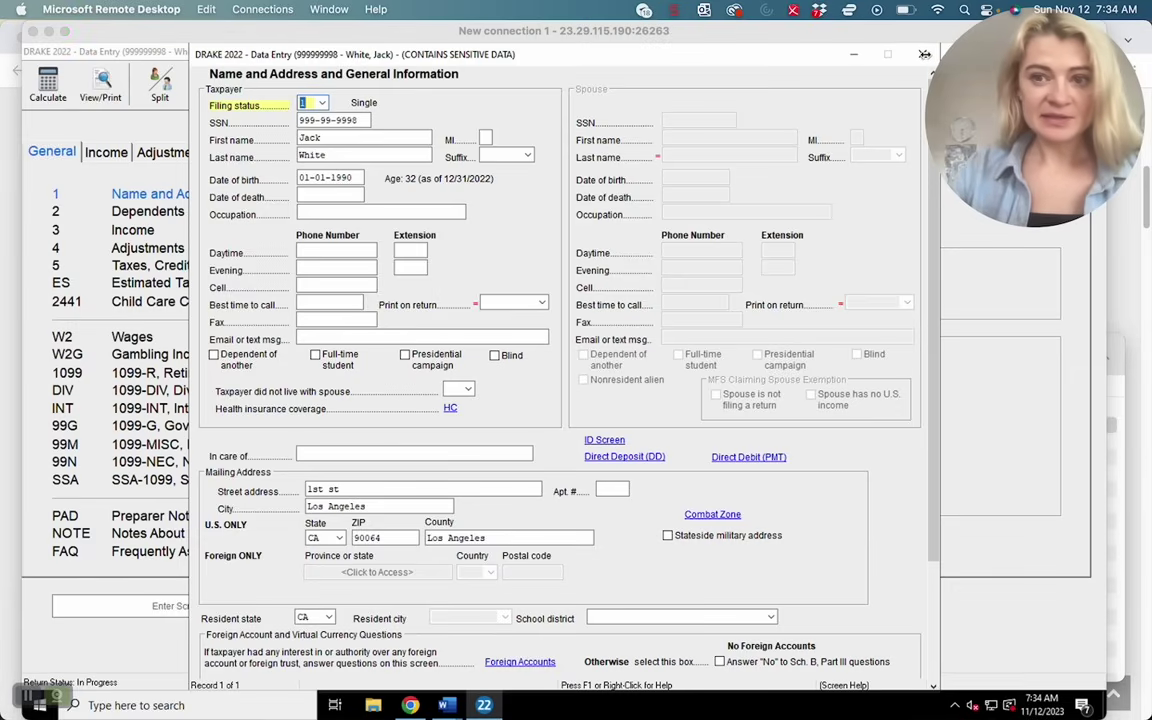
pyautogui.click(924, 54)
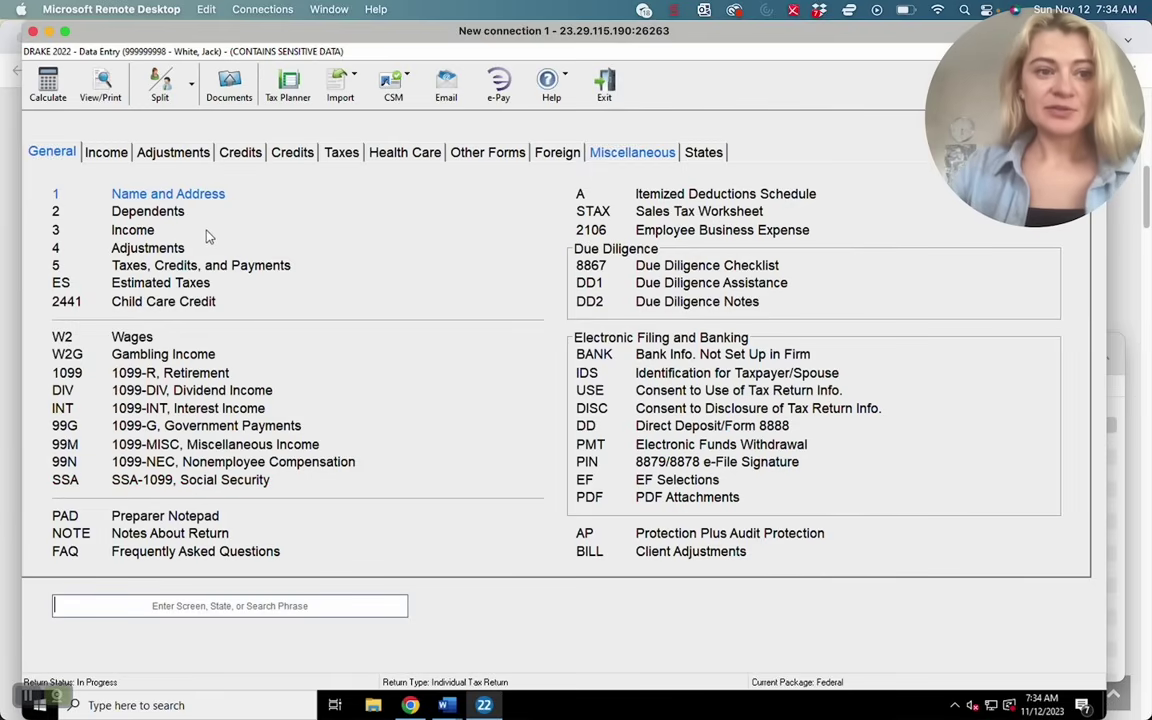
pyautogui.click(47, 85)
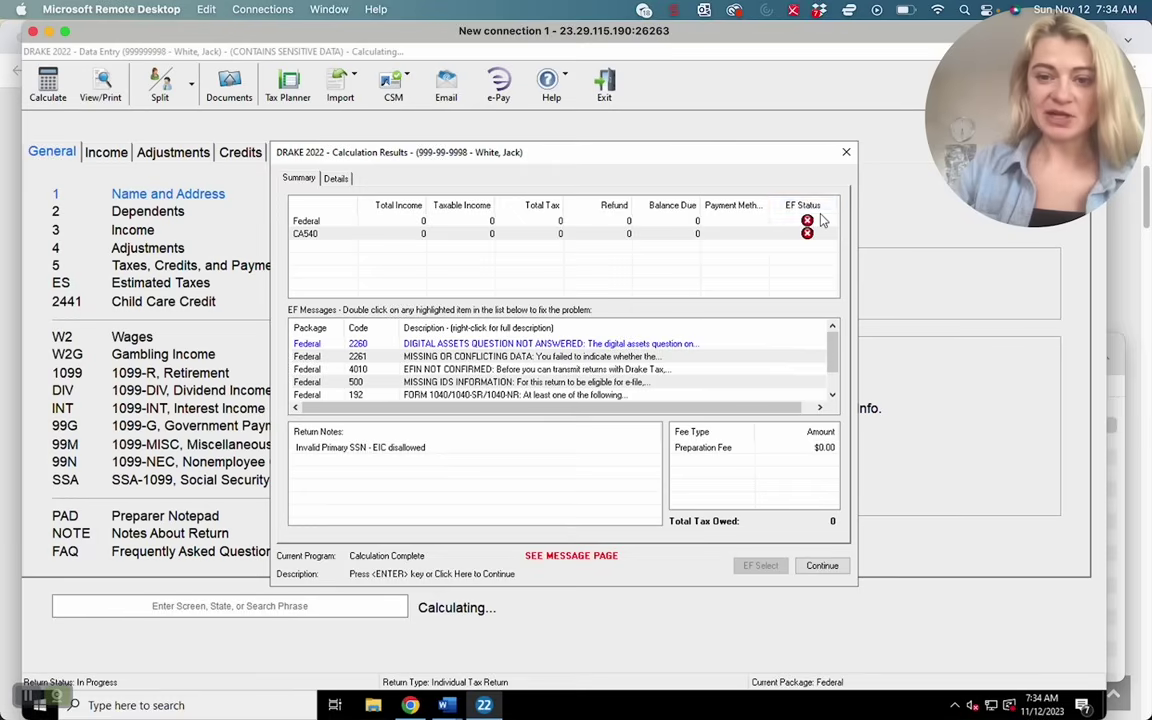
# Recalculate the return and view its federal e-file messages in View/Print.
pyautogui.click(846, 152)
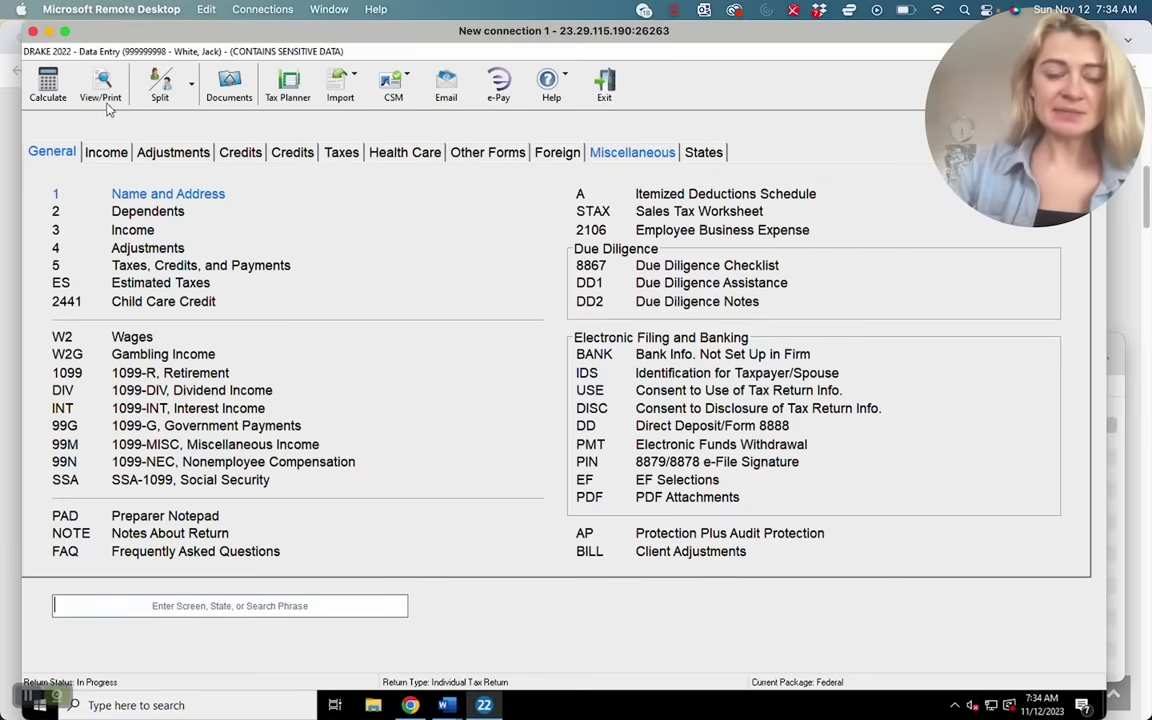
pyautogui.click(50, 92)
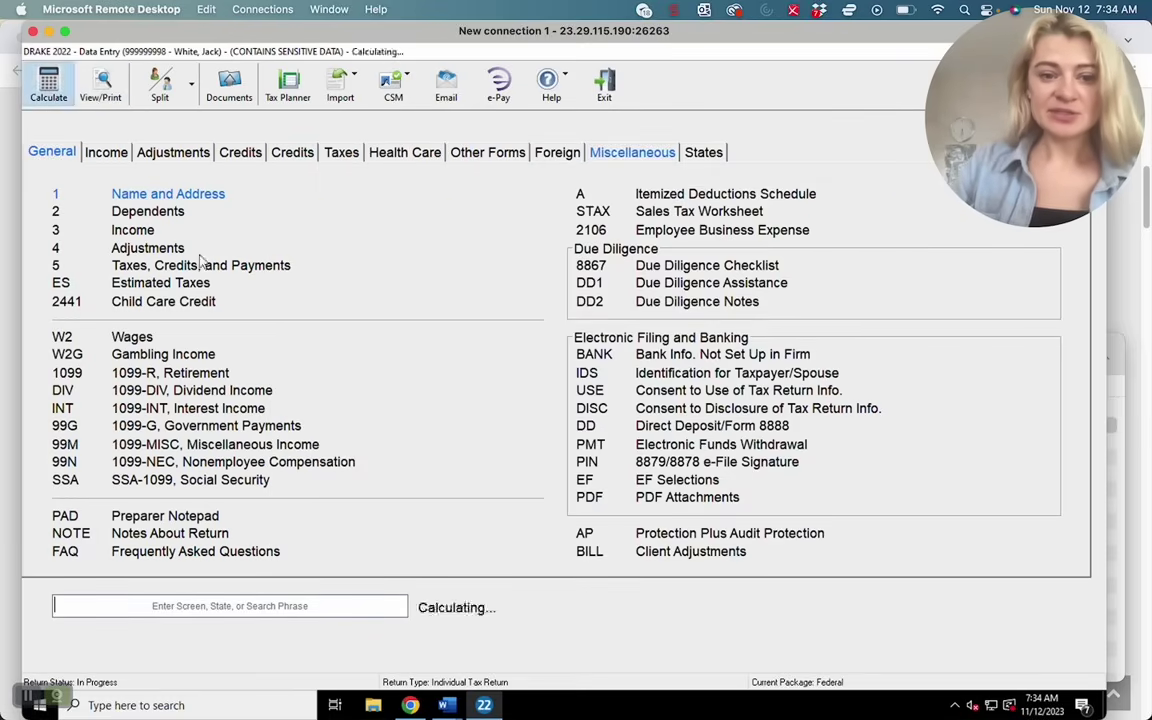
pyautogui.press('Return')
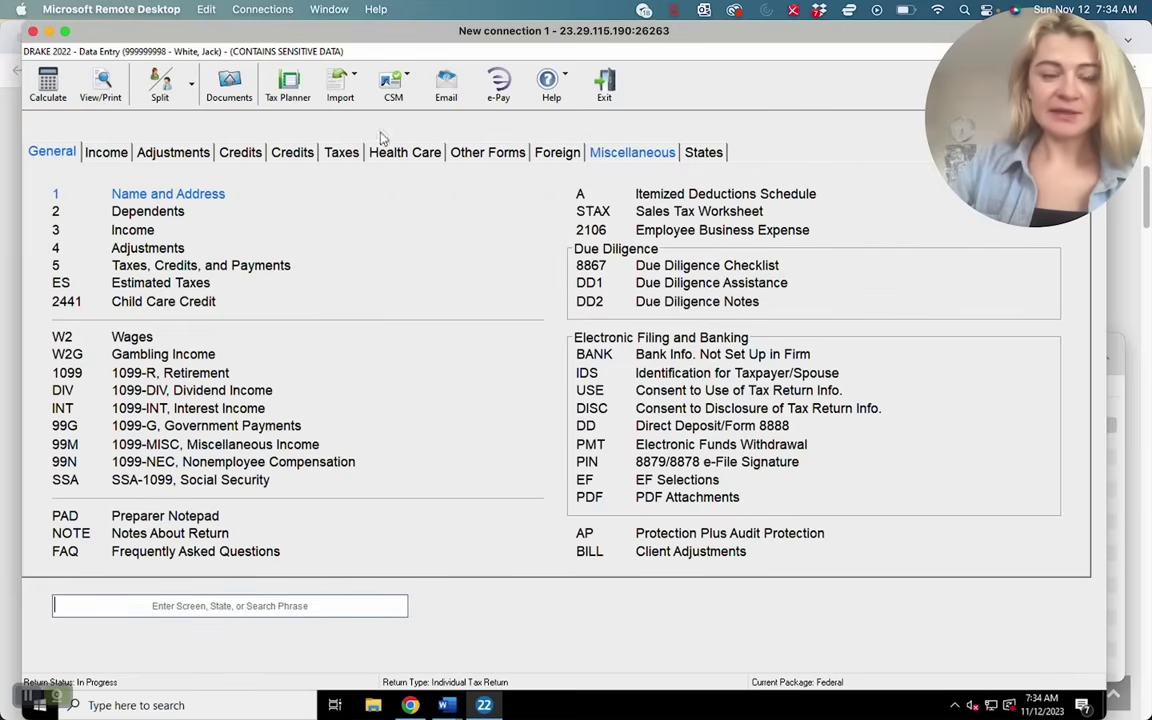
pyautogui.click(108, 88)
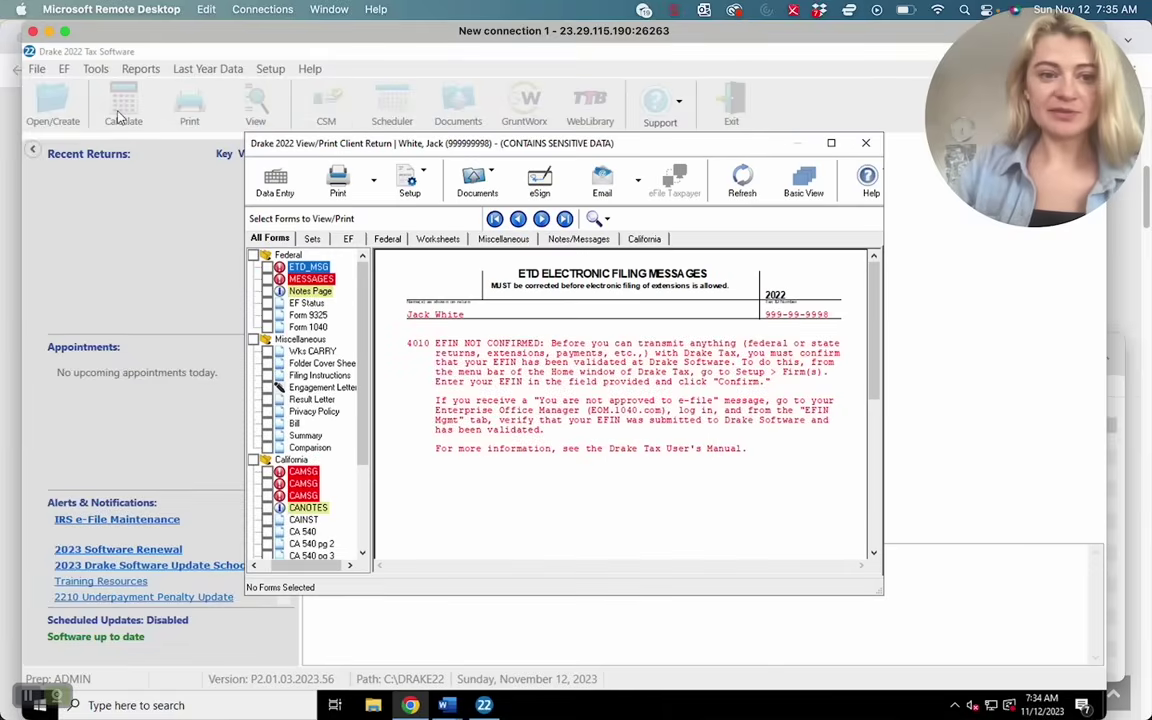
pyautogui.click(322, 280)
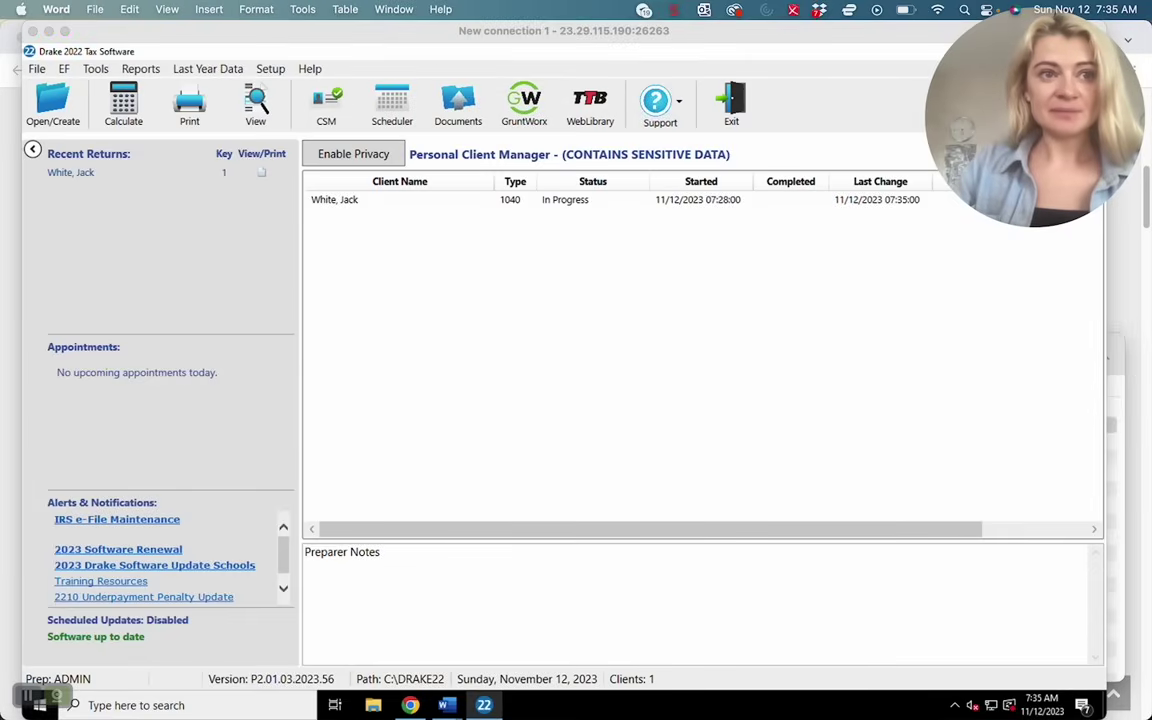
# Reopen the client's 1040 return for data entry from the Personal Client Manager.
pyautogui.click(350, 201)
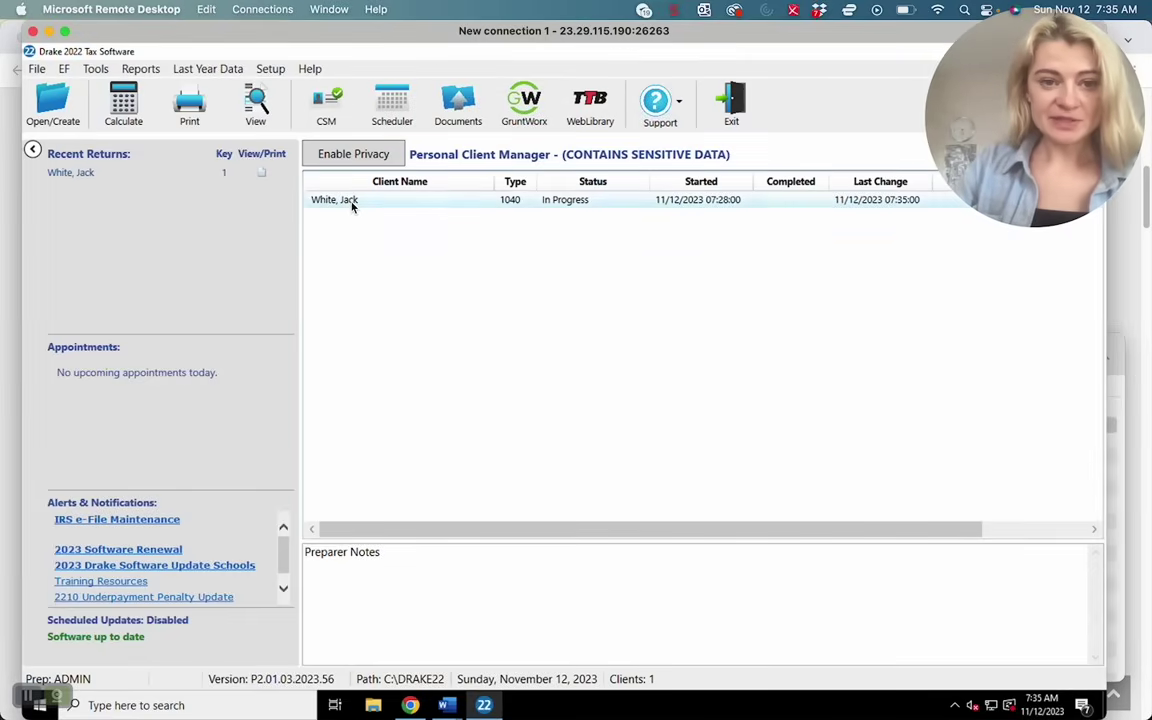
pyautogui.doubleClick(350, 201)
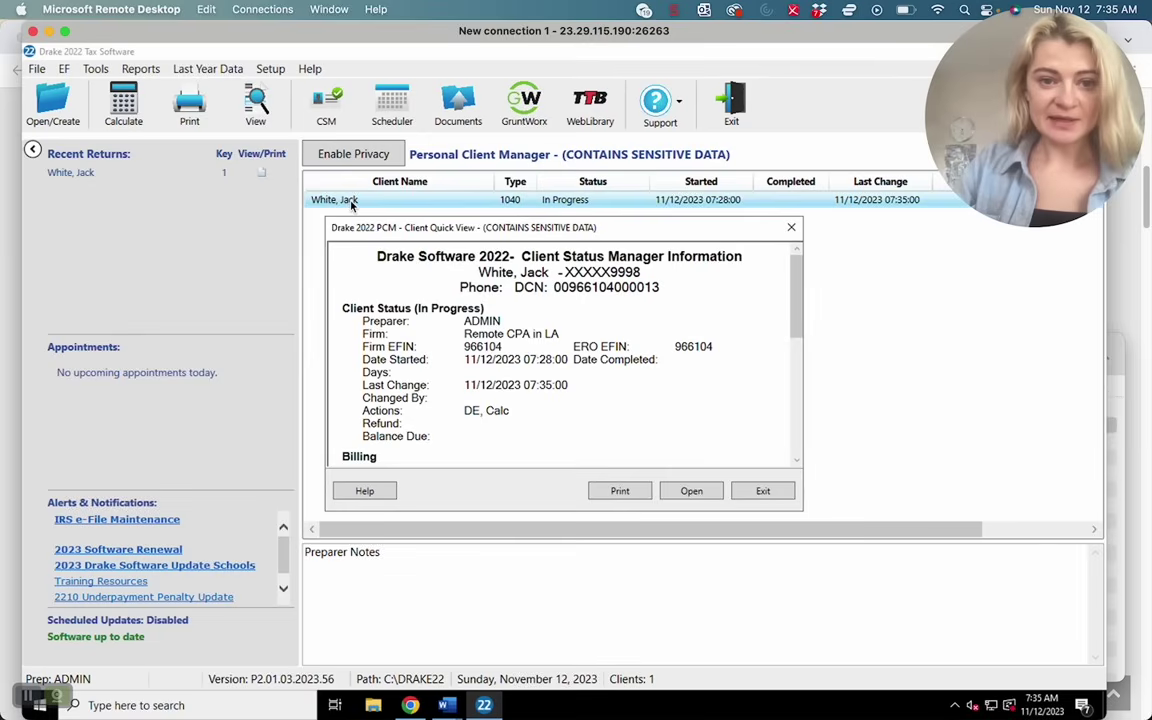
pyautogui.click(689, 490)
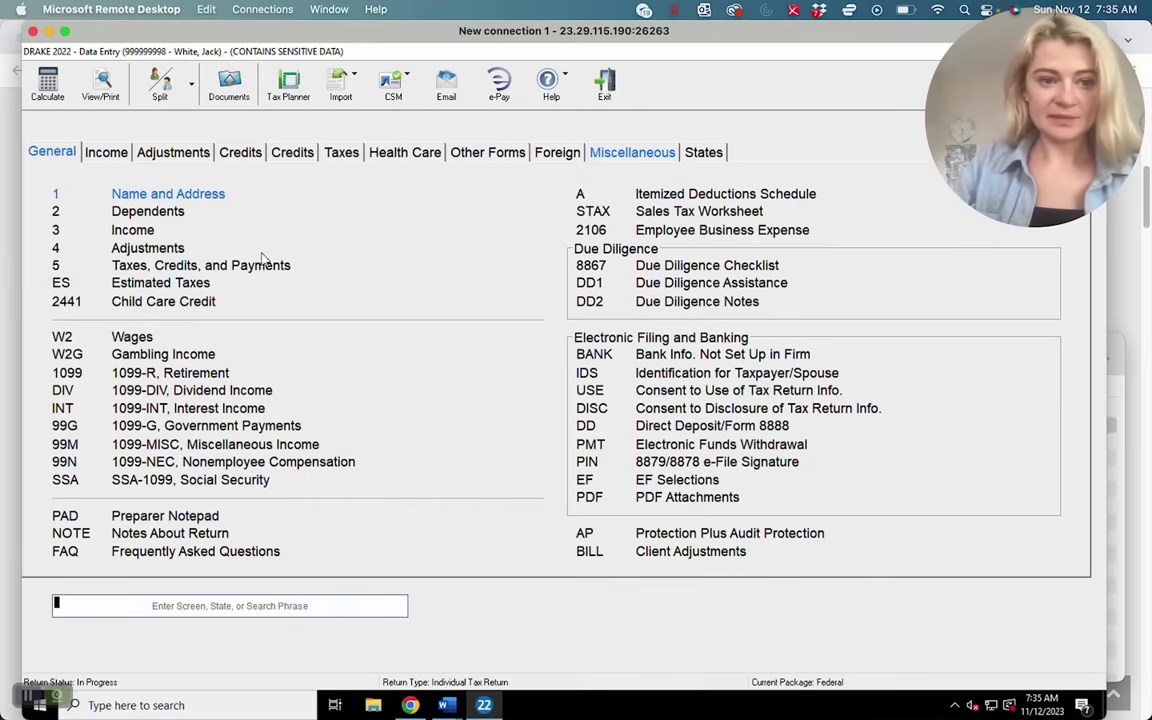
pyautogui.click(147, 248)
pyautogui.press('Escape')
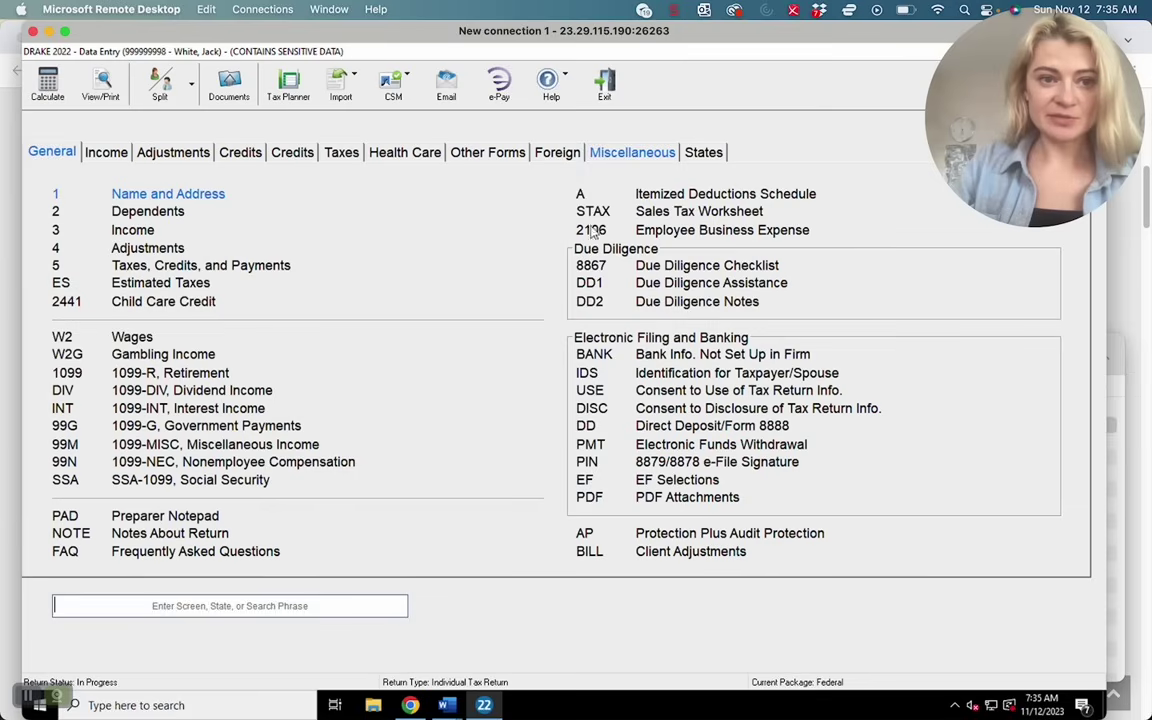
pyautogui.click(133, 340)
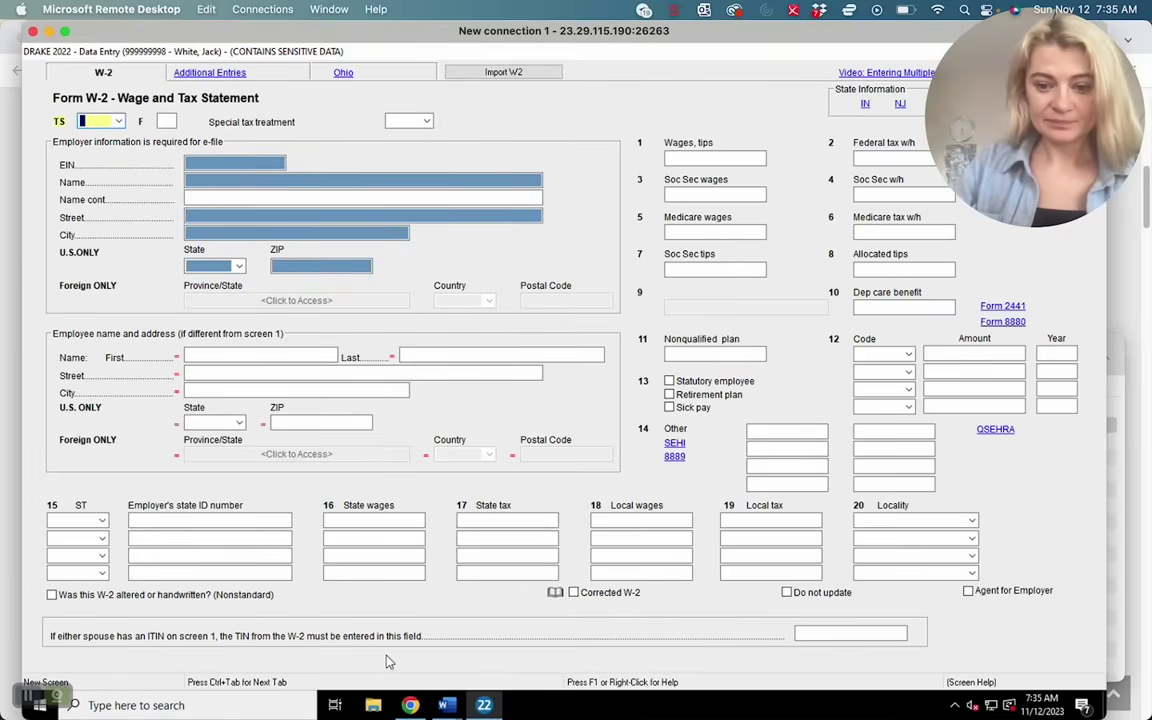
pyautogui.press('Escape')
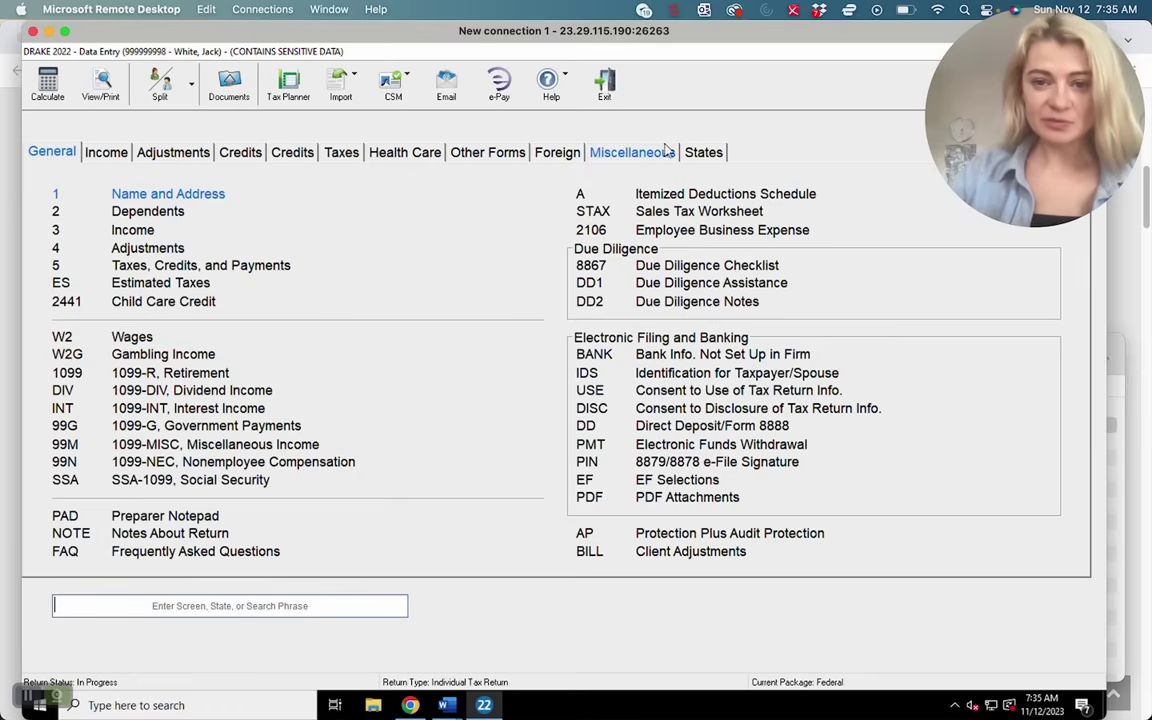
pyautogui.click(704, 153)
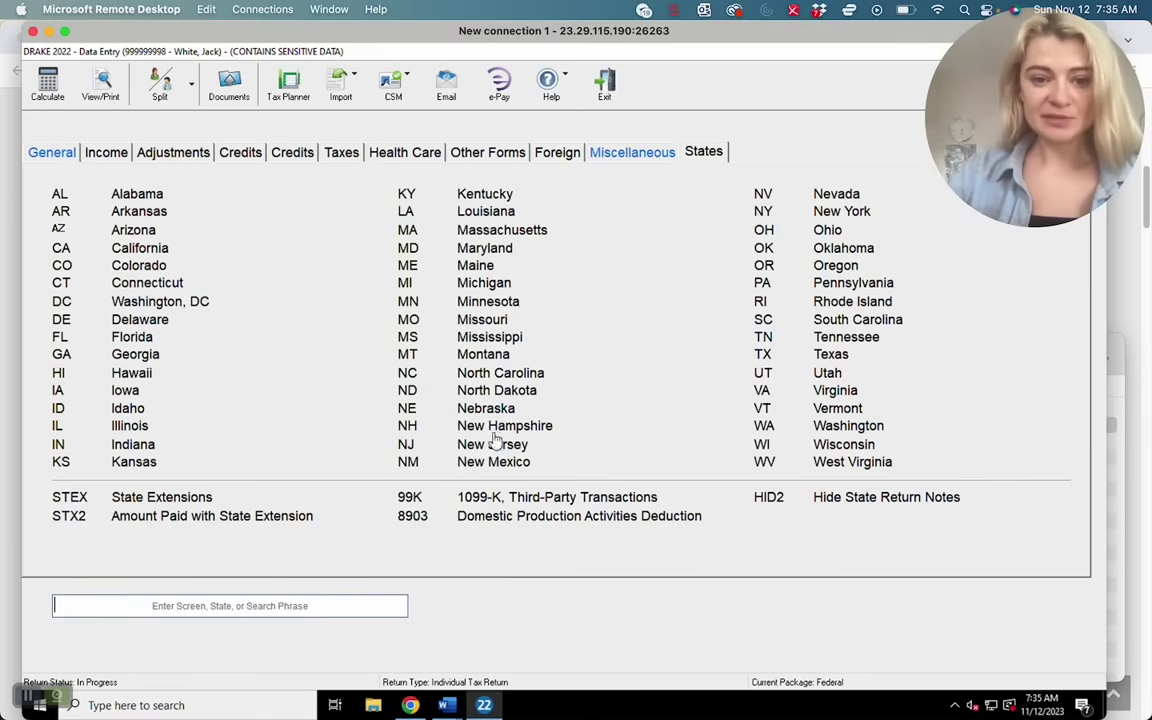
pyautogui.click(56, 153)
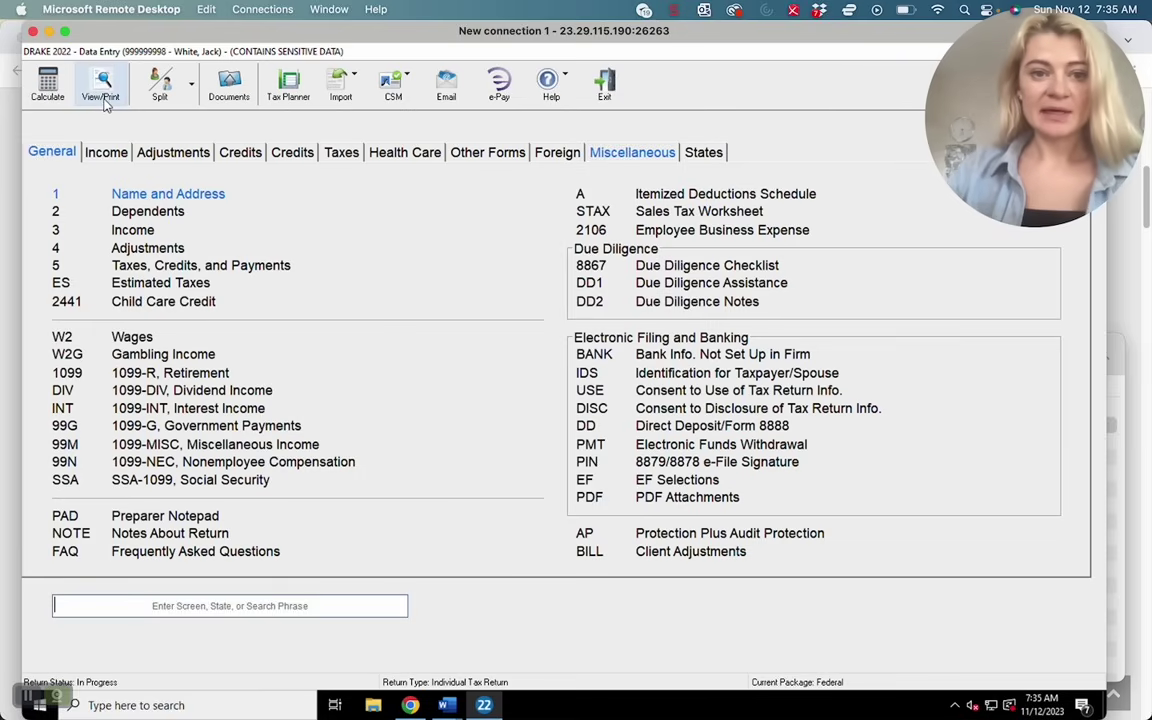
pyautogui.click(47, 86)
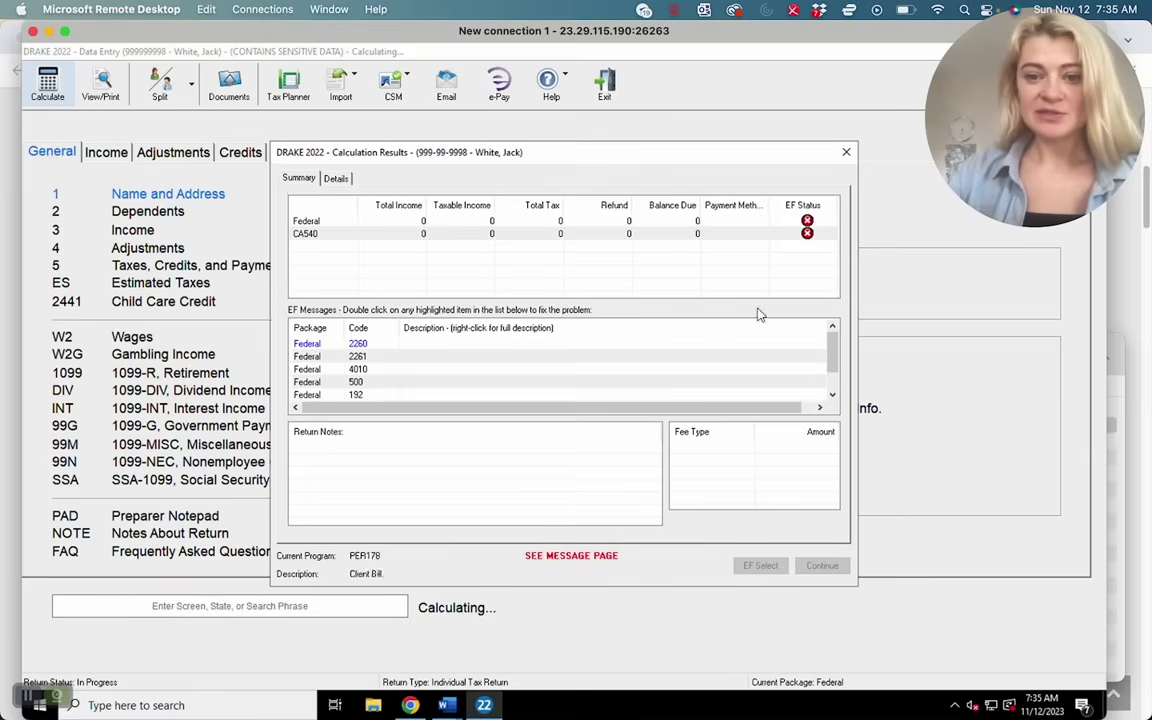
pyautogui.click(846, 152)
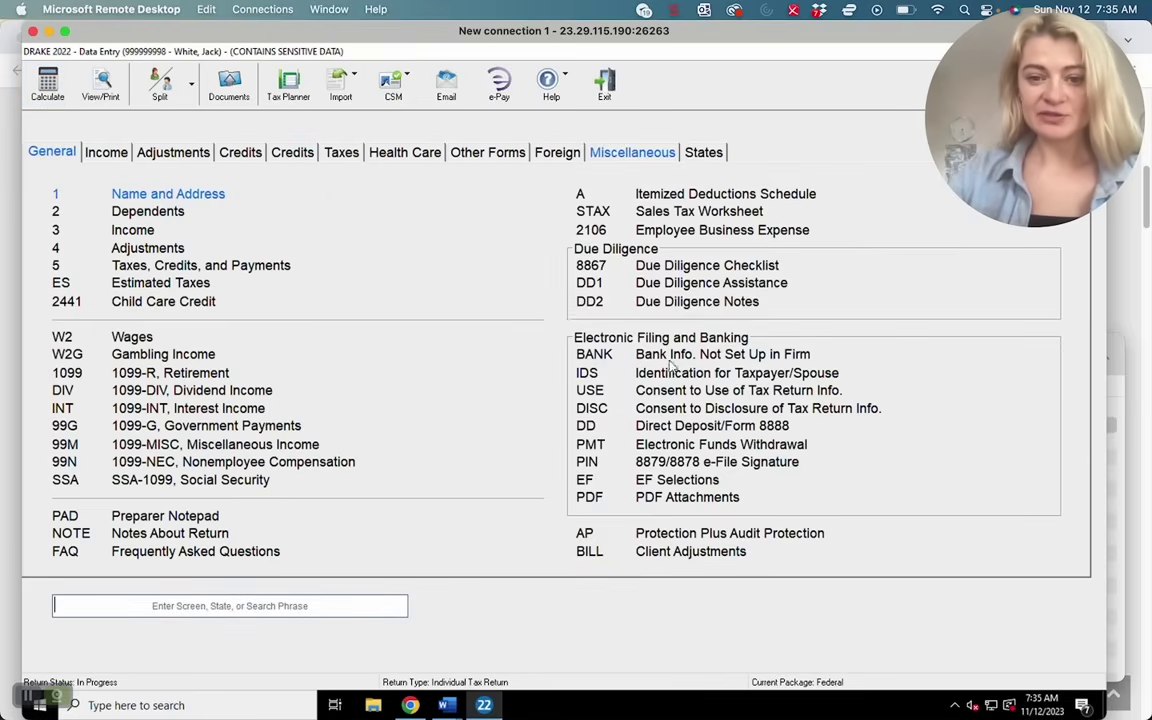
# Mark the return Ready for EF with CA as the e-file state, save, and recalculate.
pyautogui.click(688, 482)
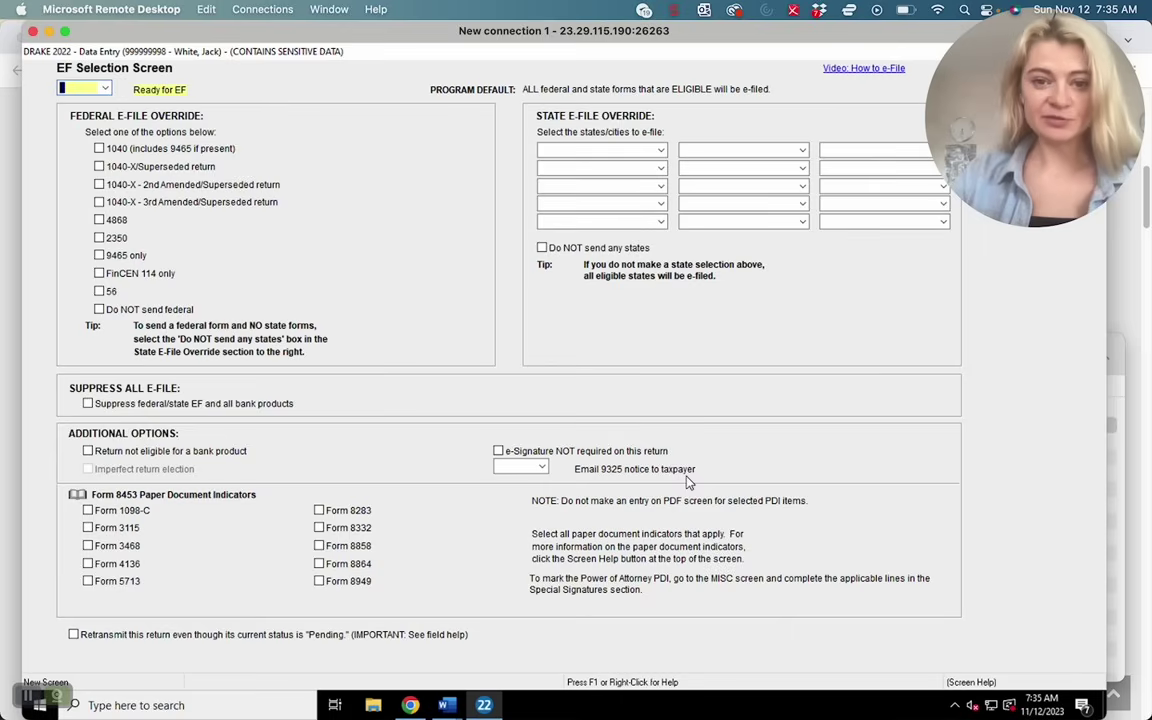
pyautogui.click(106, 89)
pyautogui.click(75, 110)
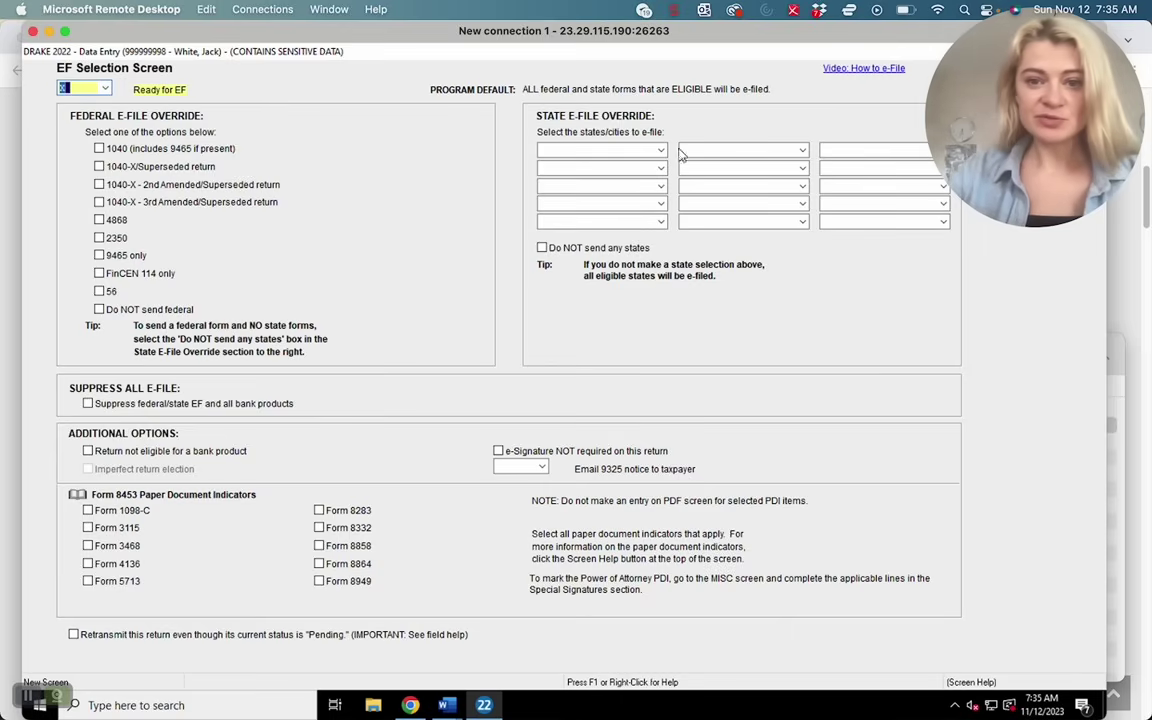
pyautogui.click(661, 150)
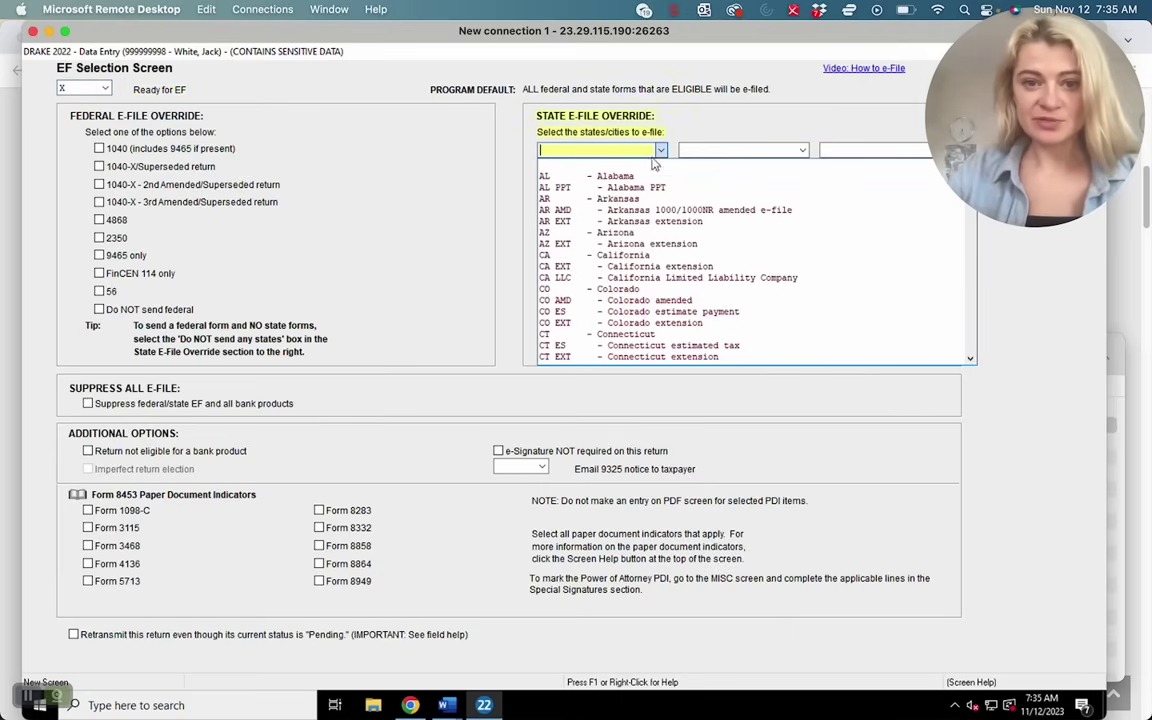
pyautogui.click(586, 256)
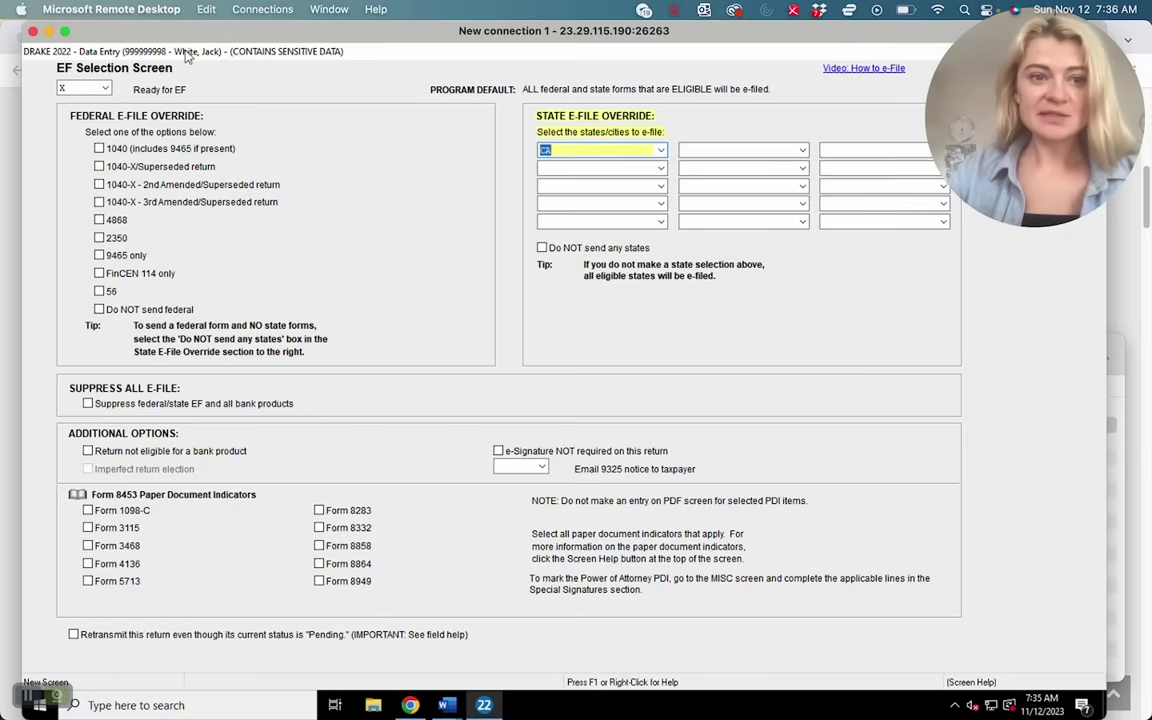
pyautogui.press('Escape')
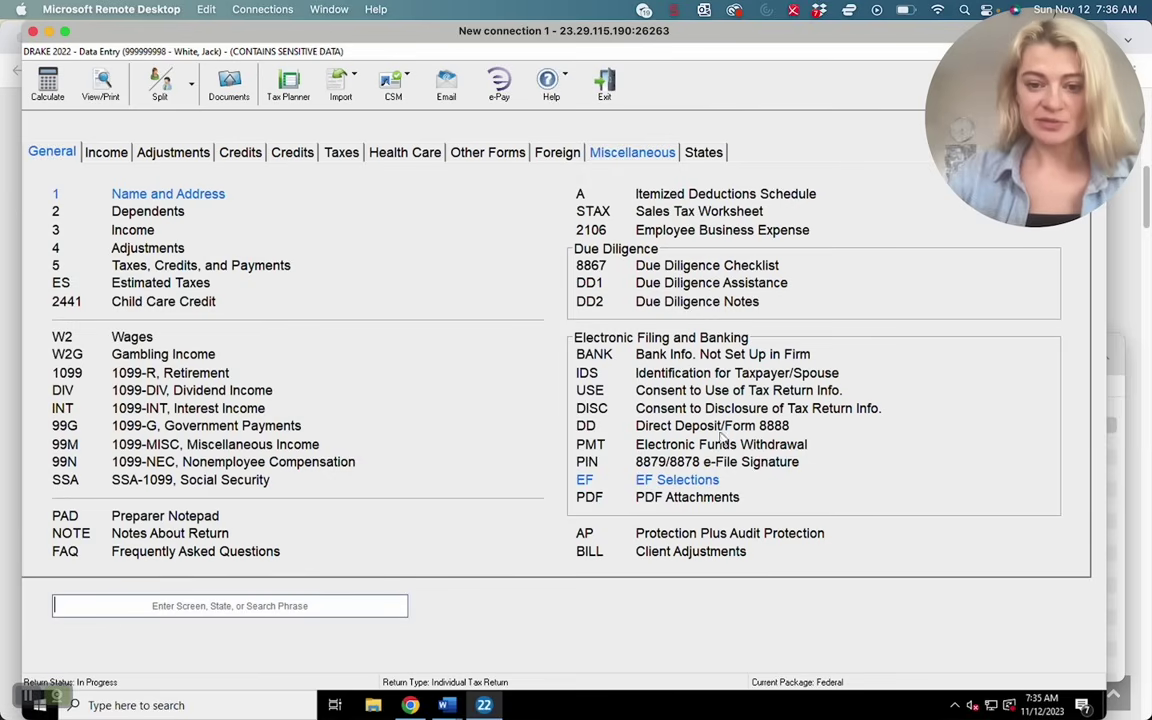
pyautogui.click(47, 86)
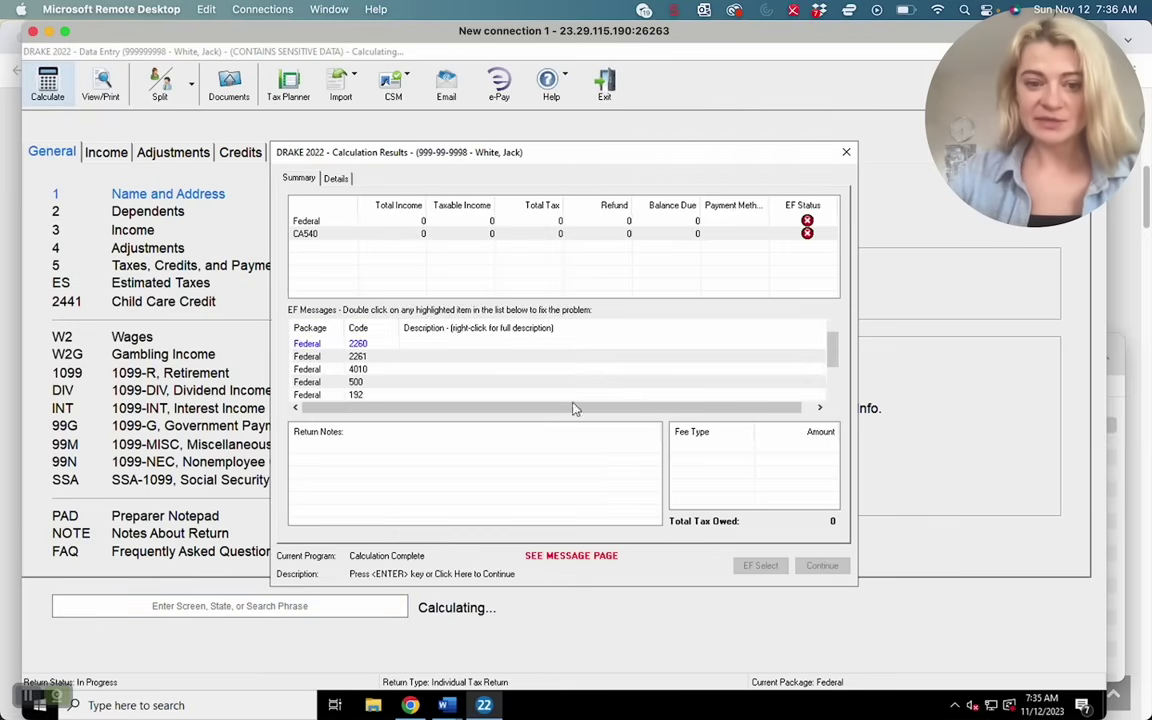
pyautogui.click(846, 154)
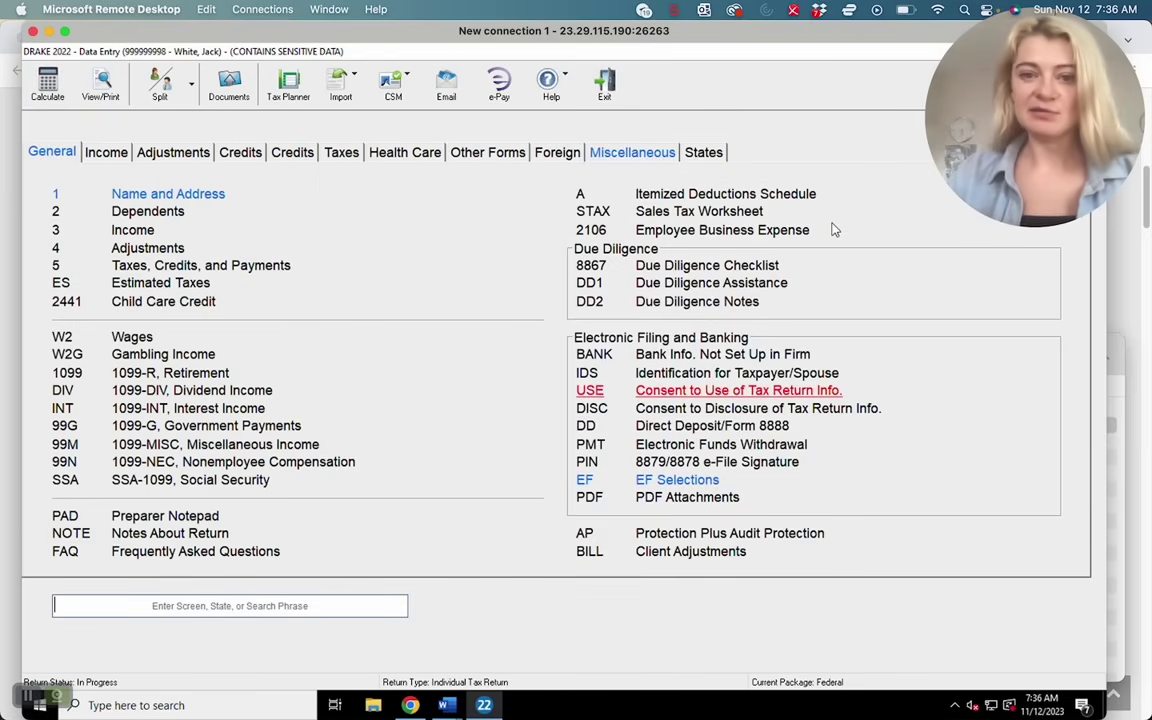